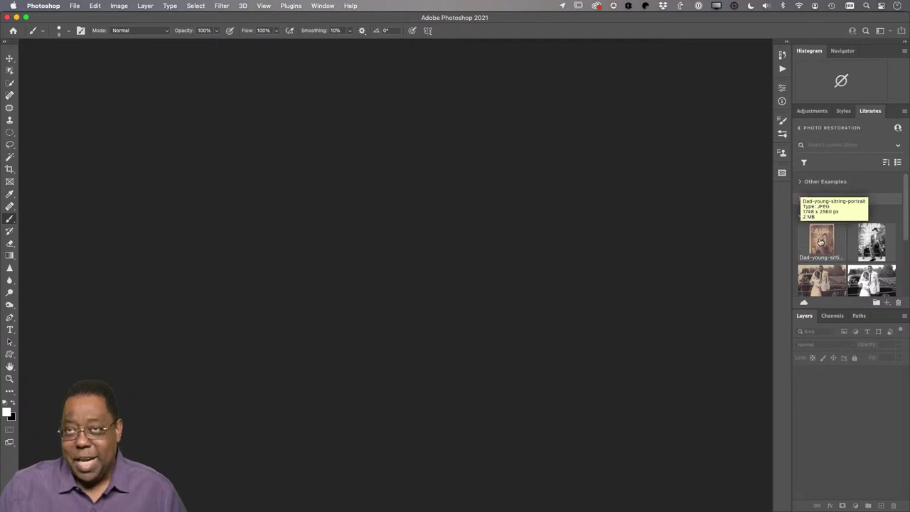
Step: Open the original Dad-young-sitting-portrait and its restored black-and-white version from the Photo Restoration library, fitting the restored image to the window
double_click(820, 243)
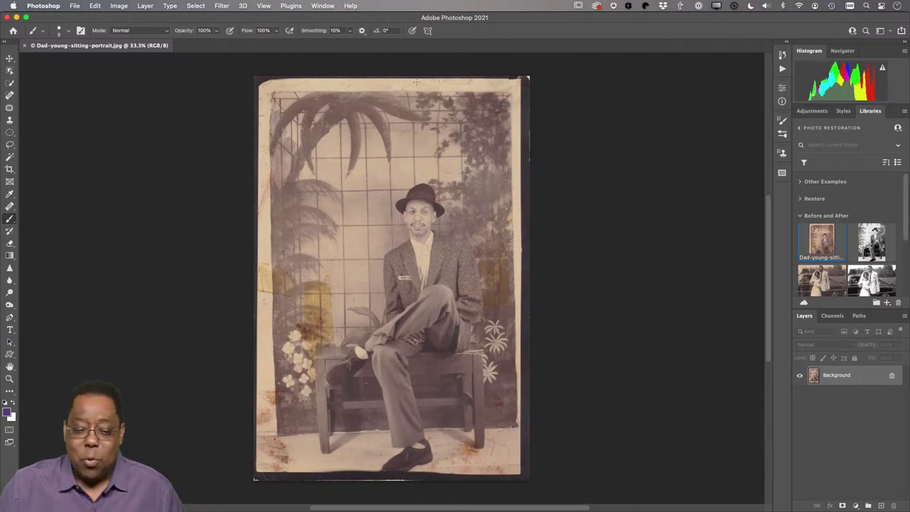
click(9, 57)
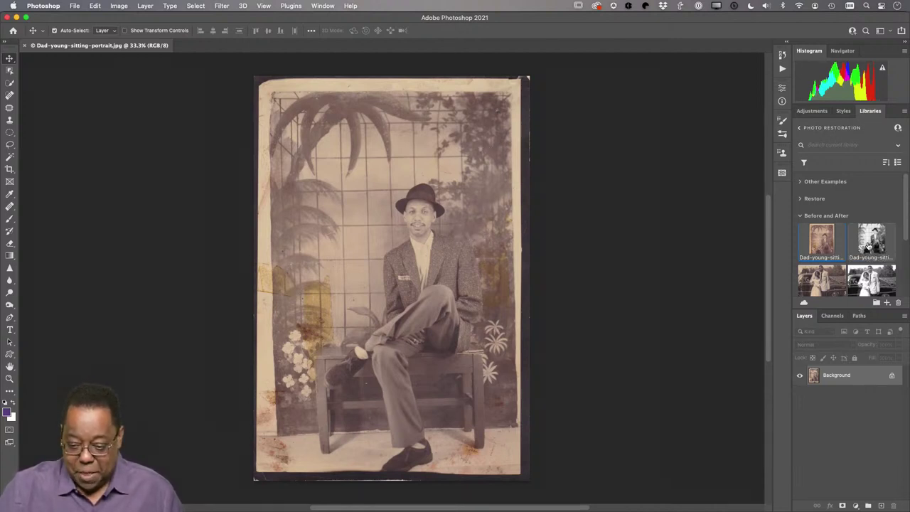
double_click(871, 242)
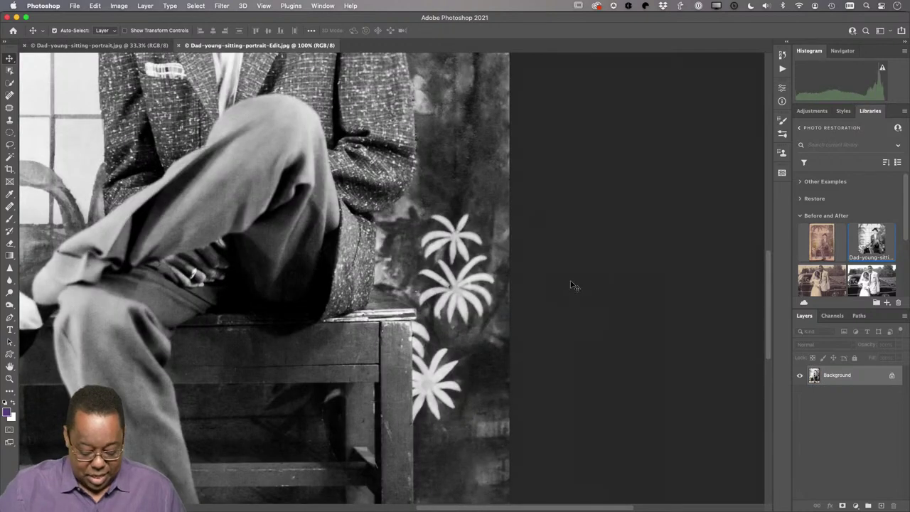
key(super+0)
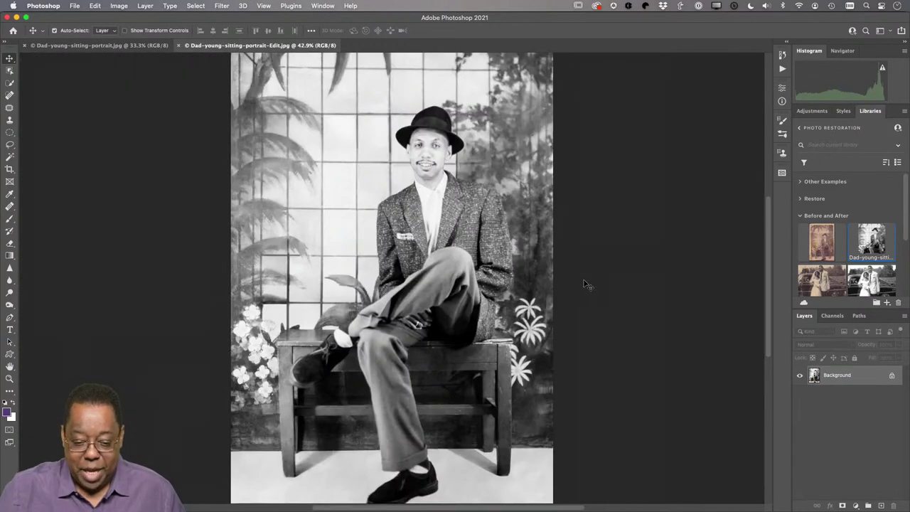
Step: Compare the original sitting portrait with its restored black-and-white version by switching between the two documents
click(144, 47)
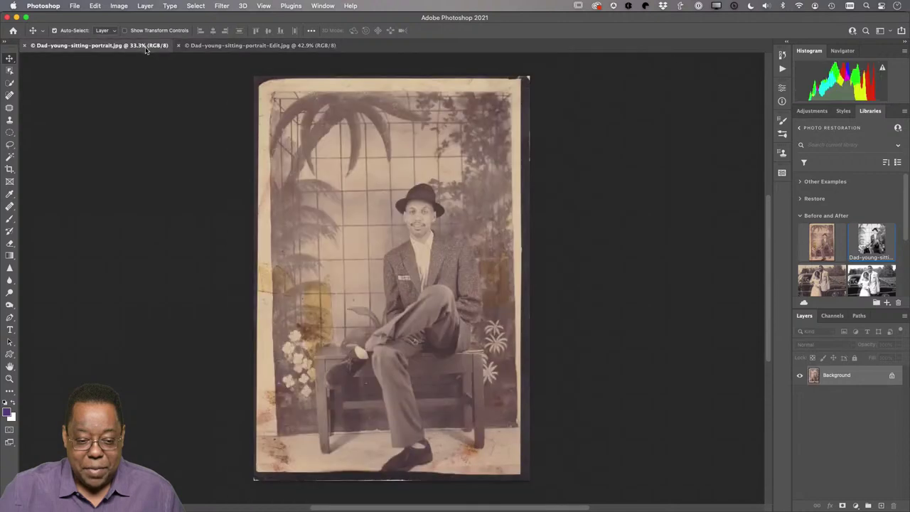
click(211, 47)
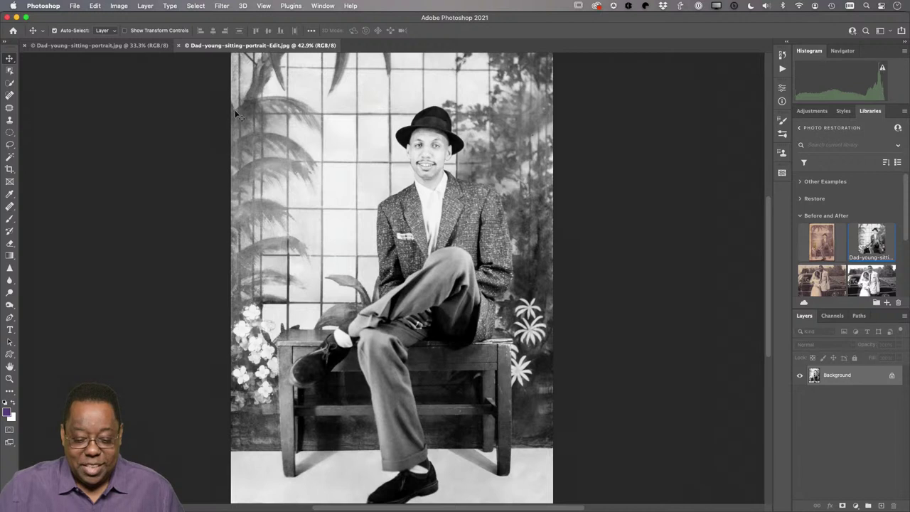
click(143, 47)
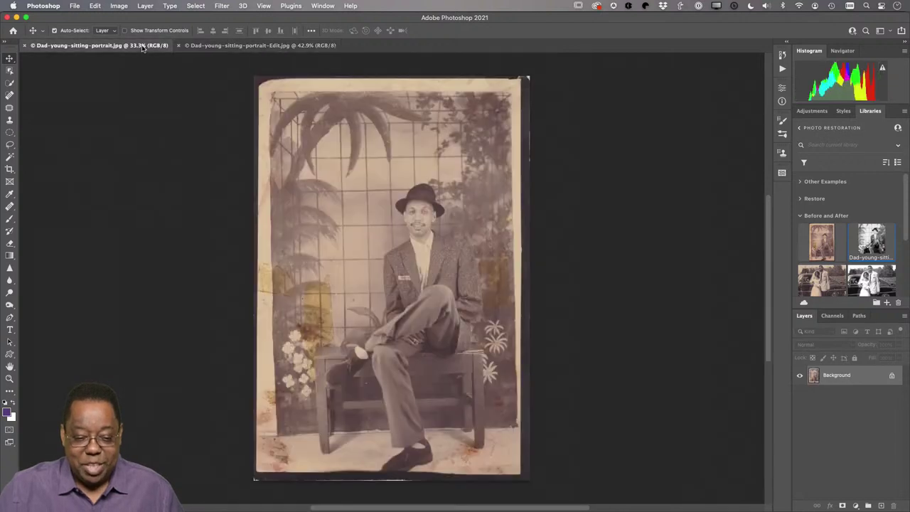
click(209, 47)
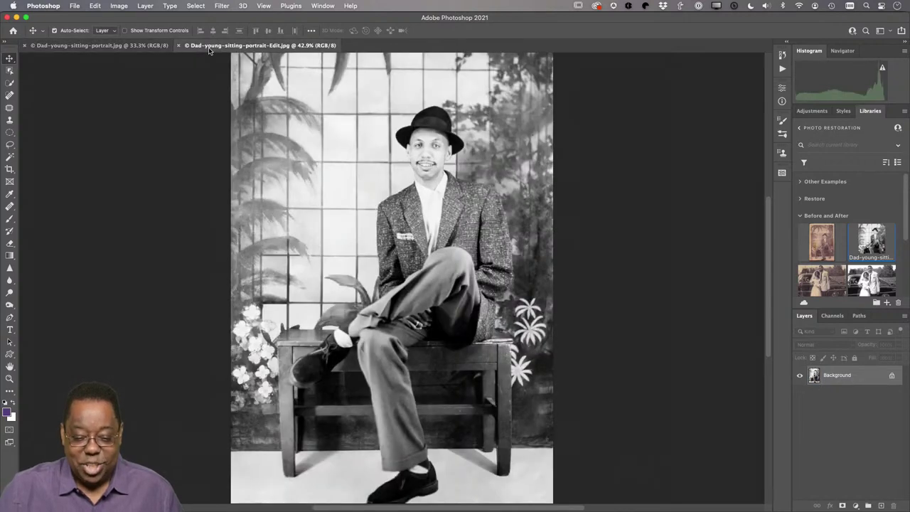
Step: Open the damaged MomDadWeddingDayOrig photo and its restored black-and-white version from the library
double_click(822, 284)
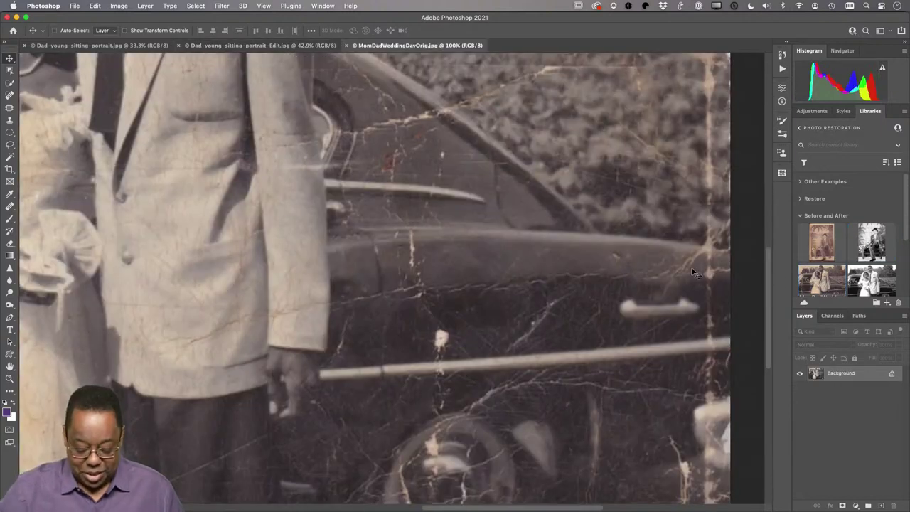
scroll(693, 272, down, 4)
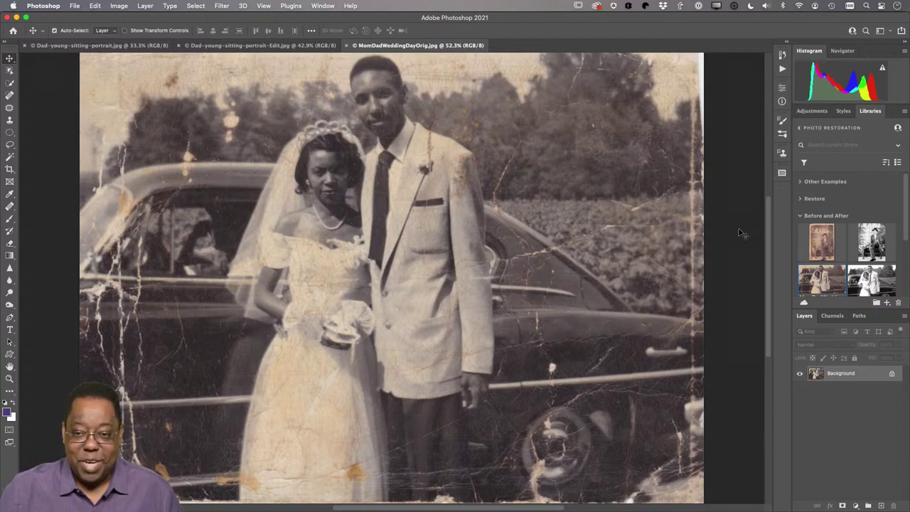
double_click(861, 283)
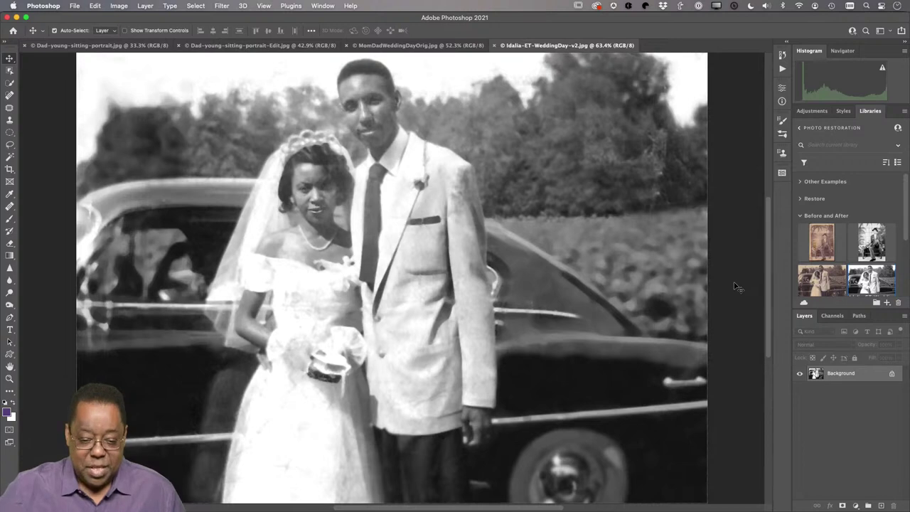
Step: Compare the damaged wedding photo with its restored version, examining the creases, the car, the sky and the couple
click(405, 47)
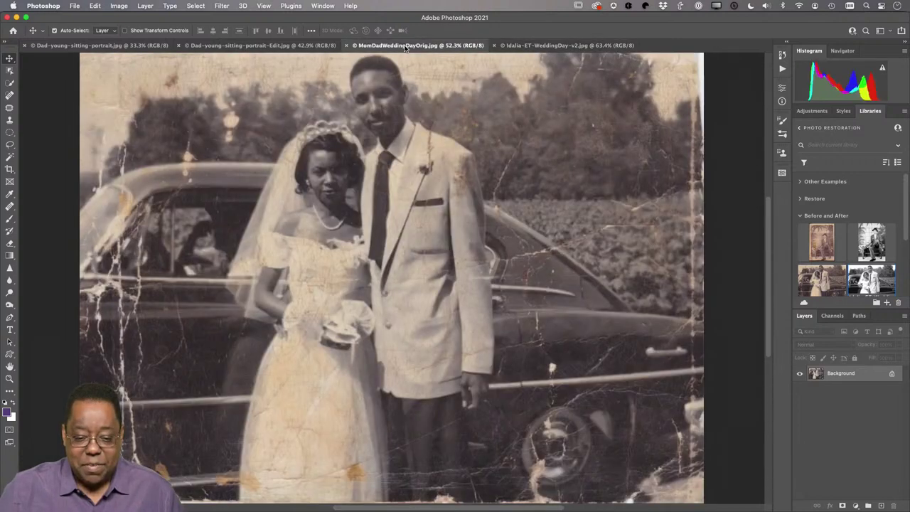
click(527, 46)
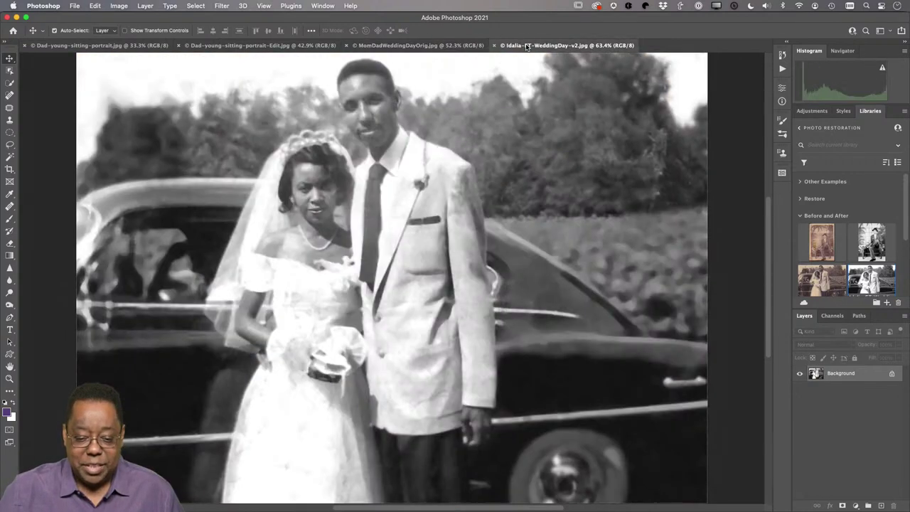
click(460, 47)
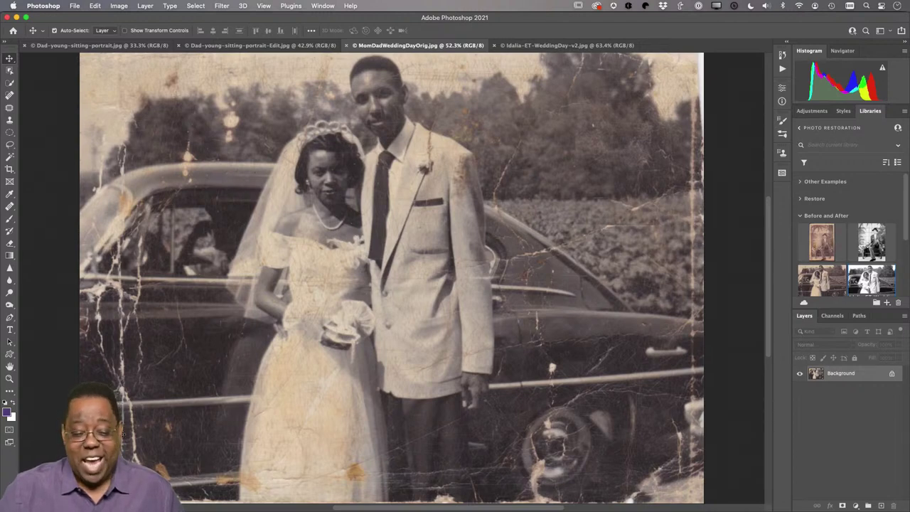
click(522, 45)
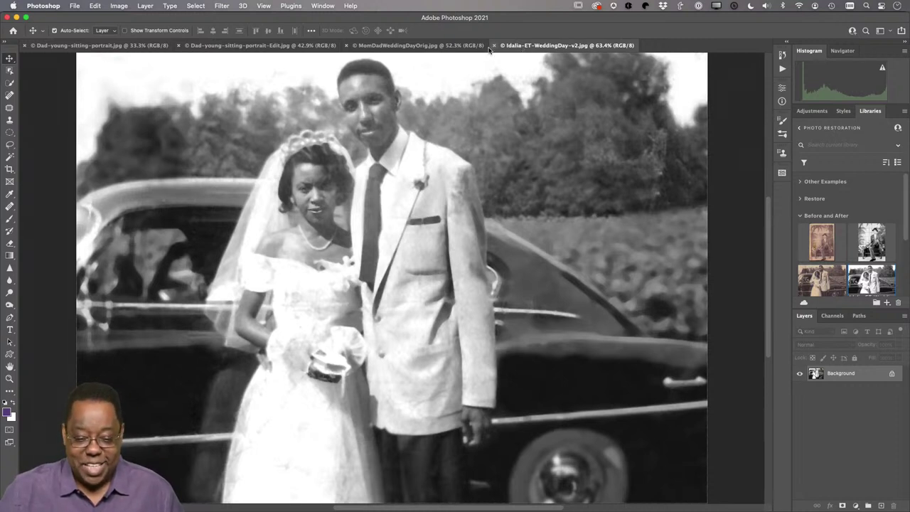
click(435, 46)
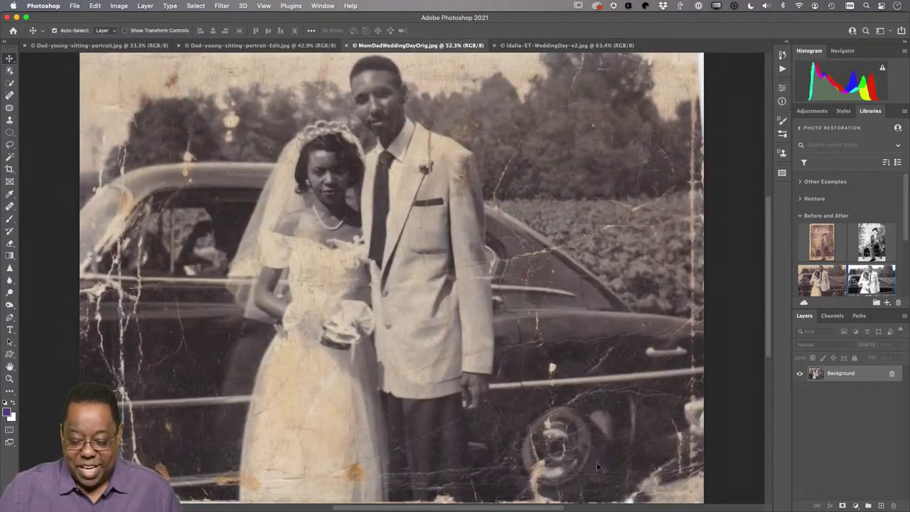
click(519, 46)
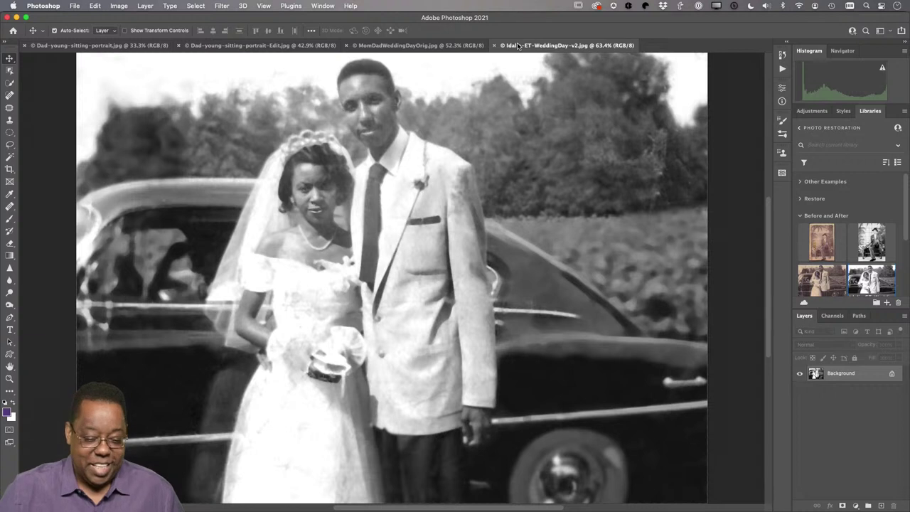
scroll(188, 281, down, 1)
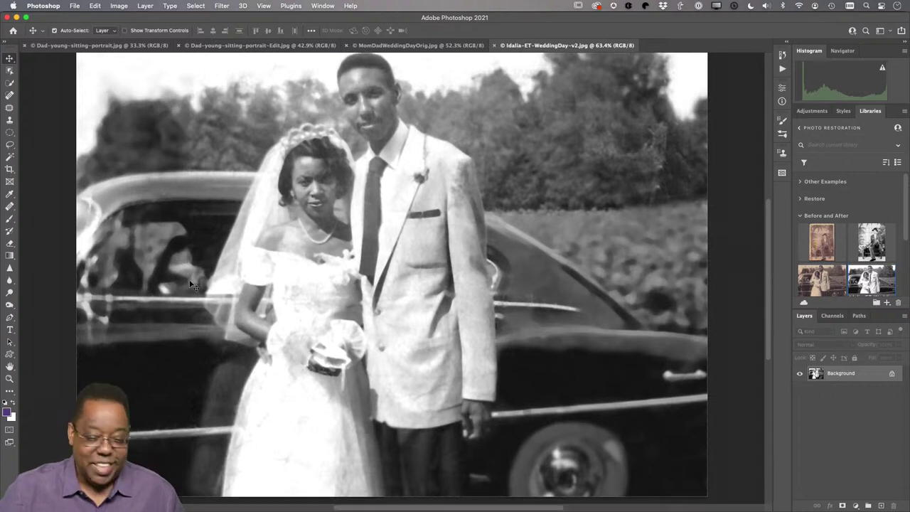
scroll(447, 89, up, 3)
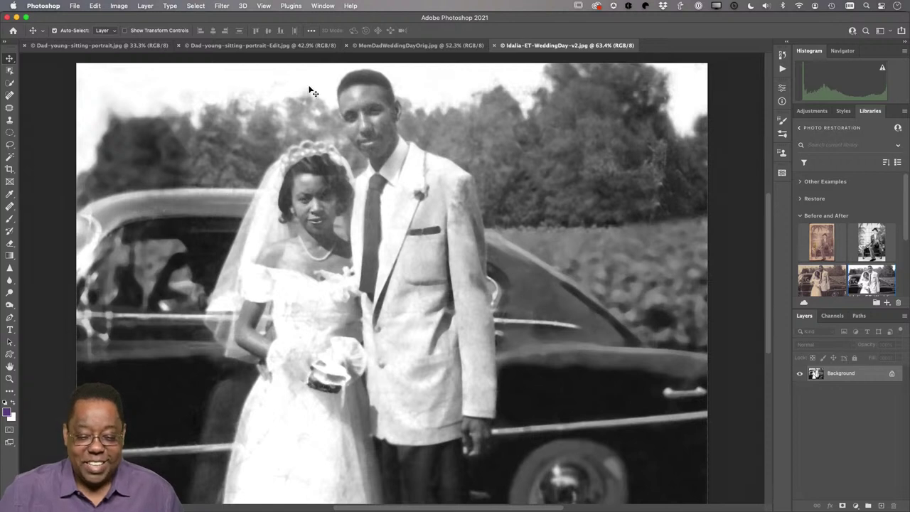
click(411, 46)
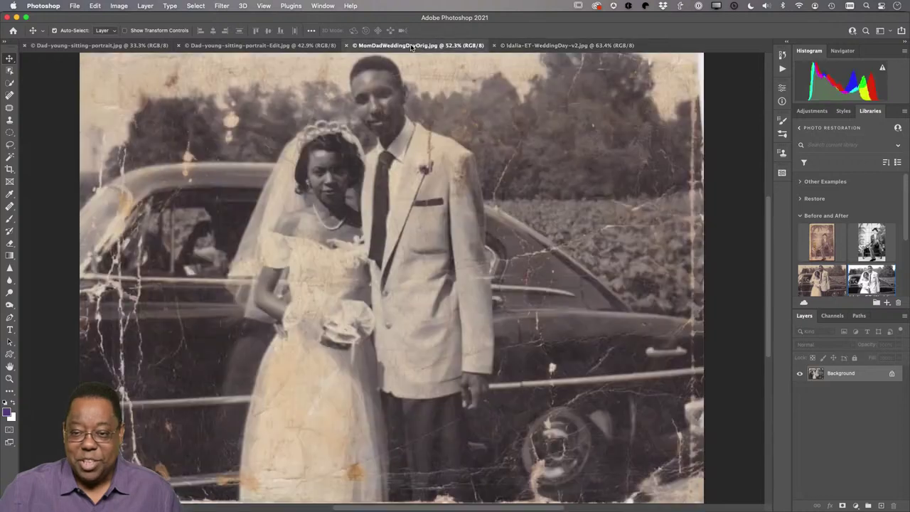
click(533, 45)
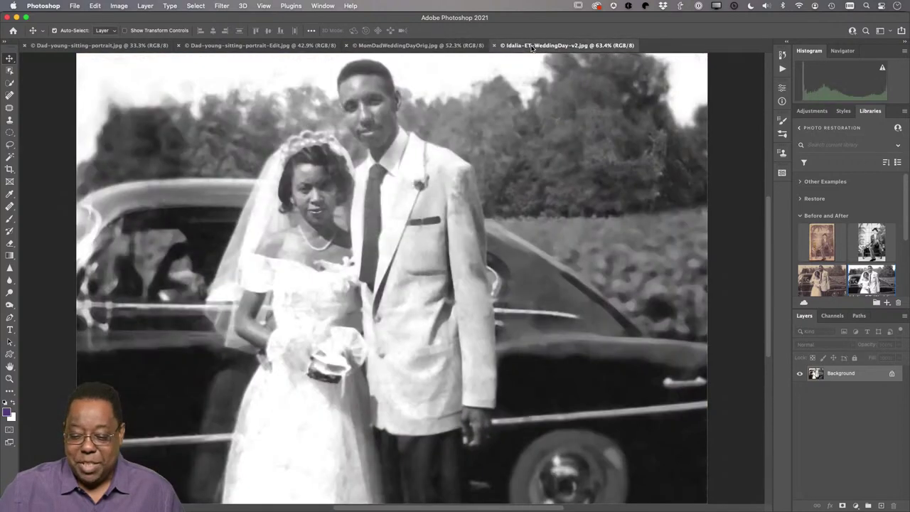
Step: Open the faded family group photo and its colorized version from the library, fitting each image to the window
scroll(840, 262, down, 3)
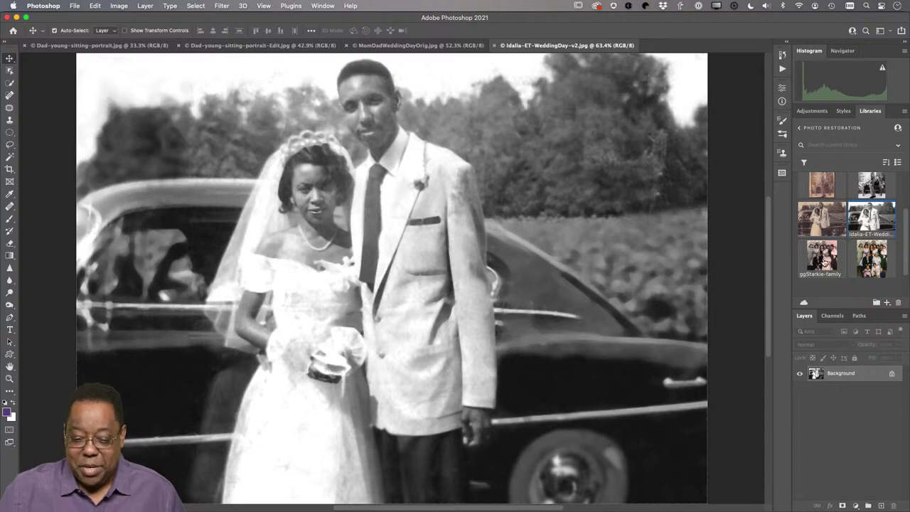
double_click(823, 262)
key(super+1)
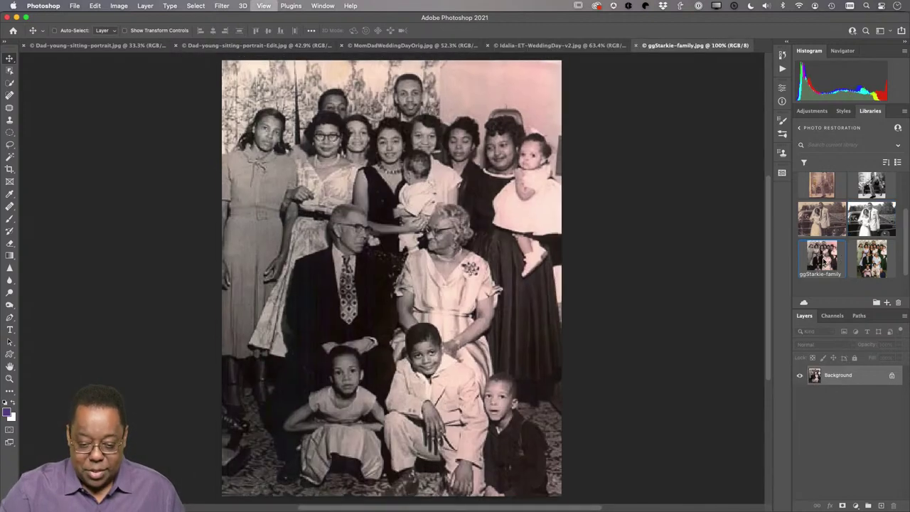
key(super+0)
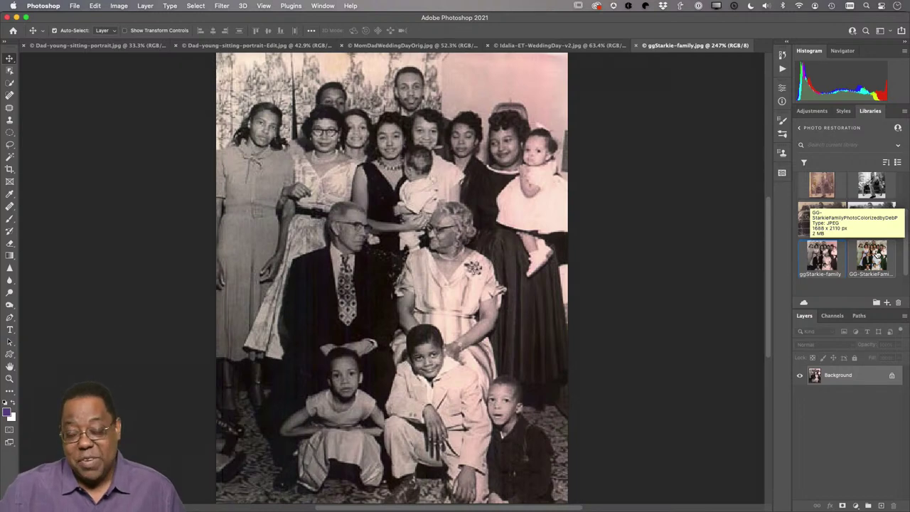
double_click(877, 254)
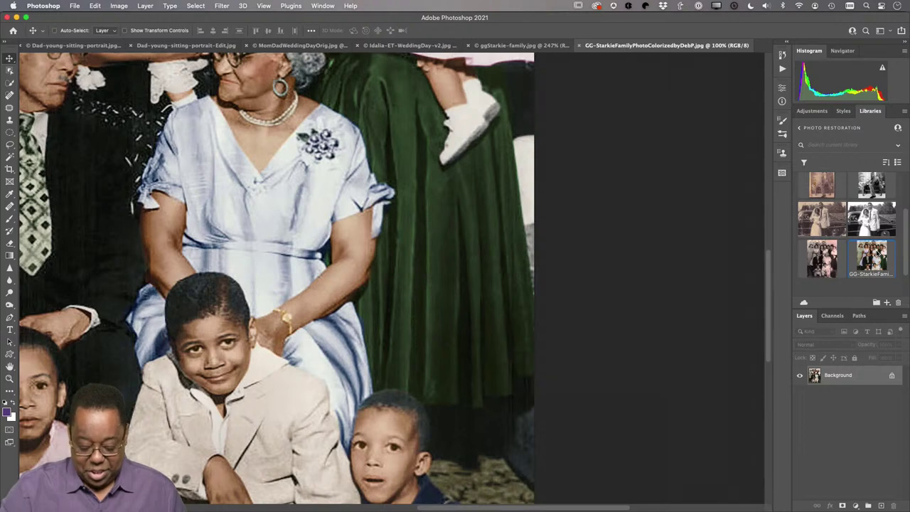
key(super+0)
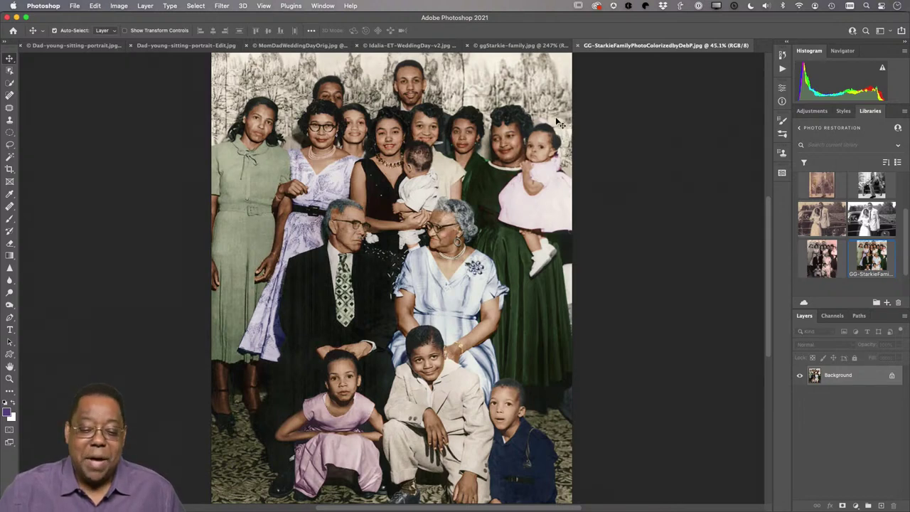
Step: Examine the women's faces up close in the original family photo and in the colorized version to compare detail
click(513, 46)
key(z)
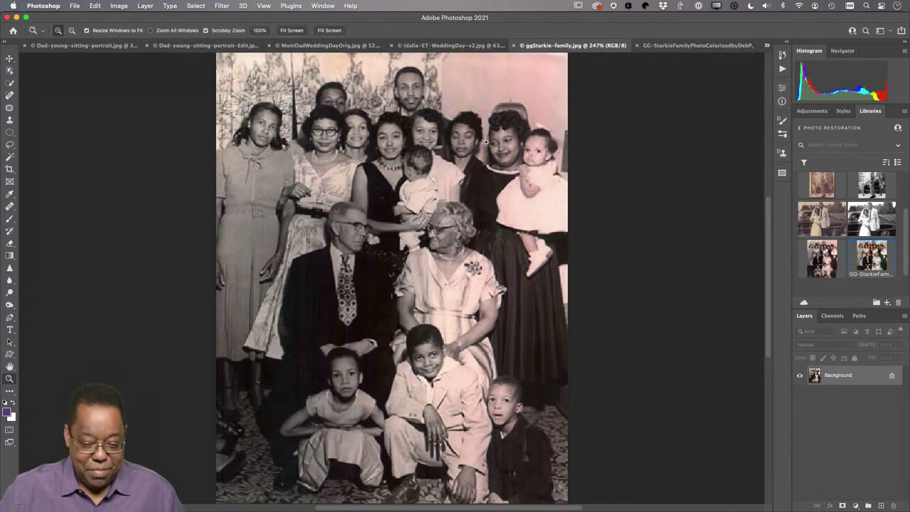
drag(445, 123, 491, 125)
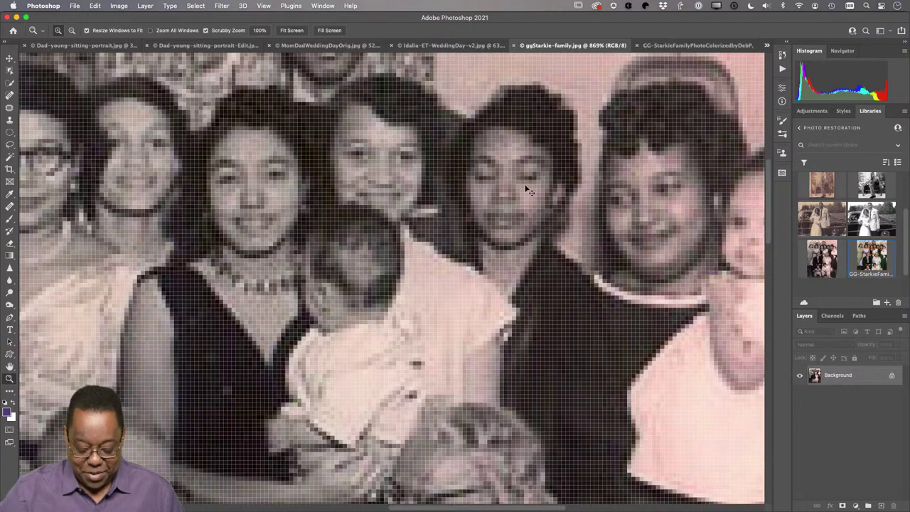
key(super+0)
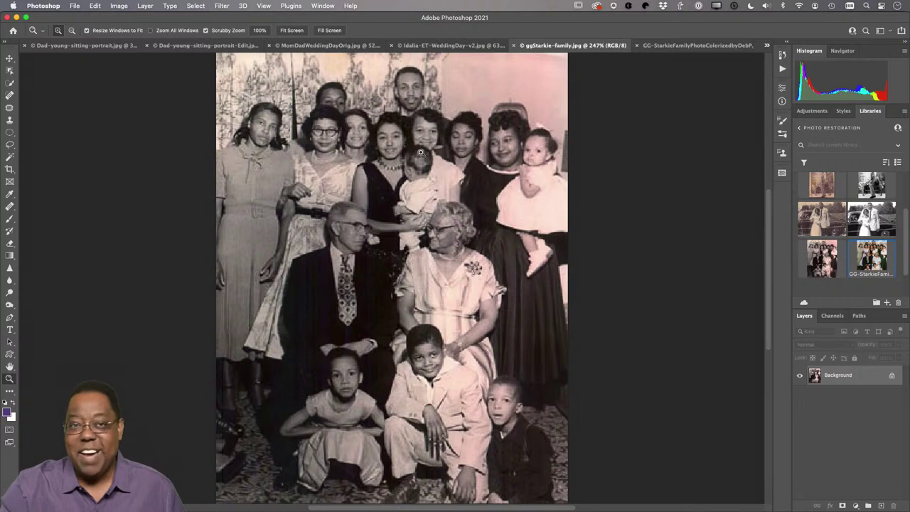
click(664, 46)
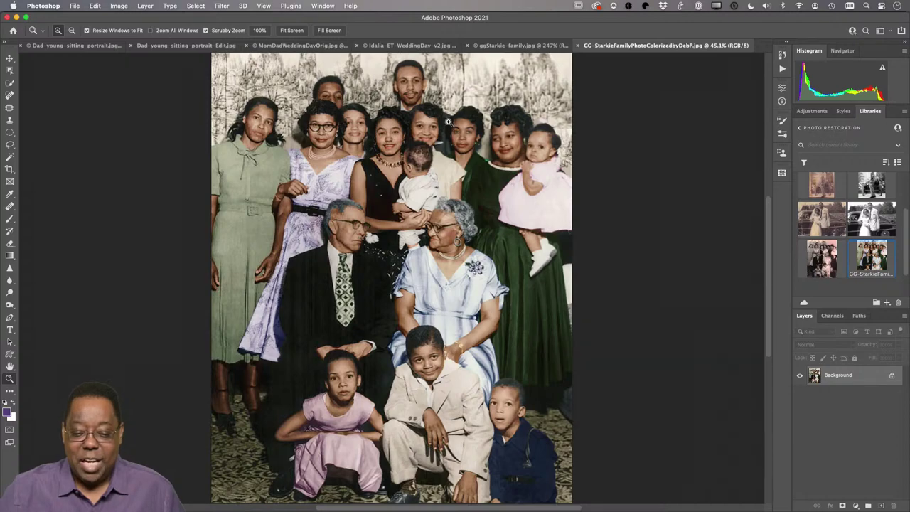
drag(450, 123, 497, 194)
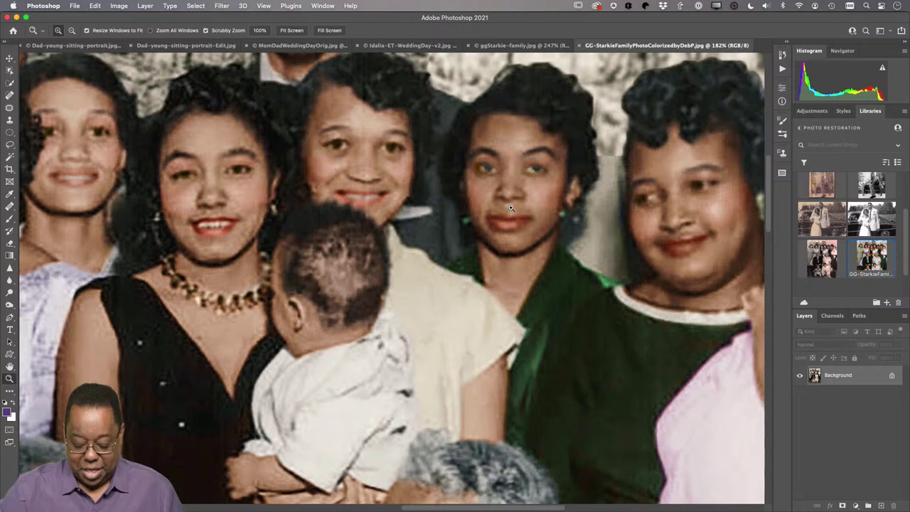
key(super+0)
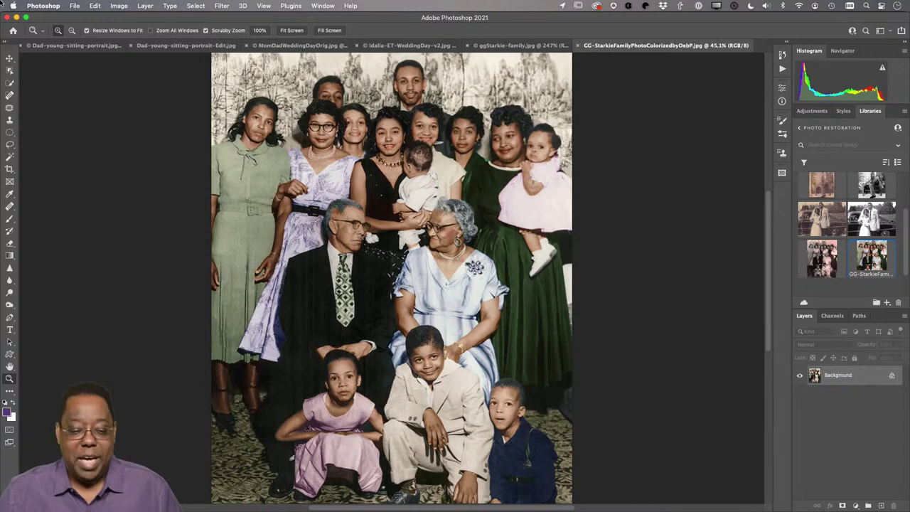
Step: Review the original and restored versions of the seated portrait and of the wedding photo again
click(39, 47)
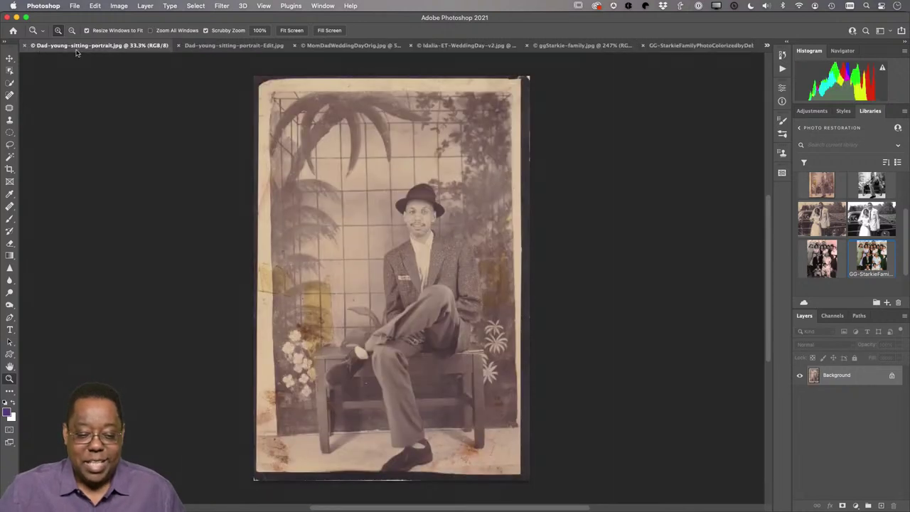
click(193, 48)
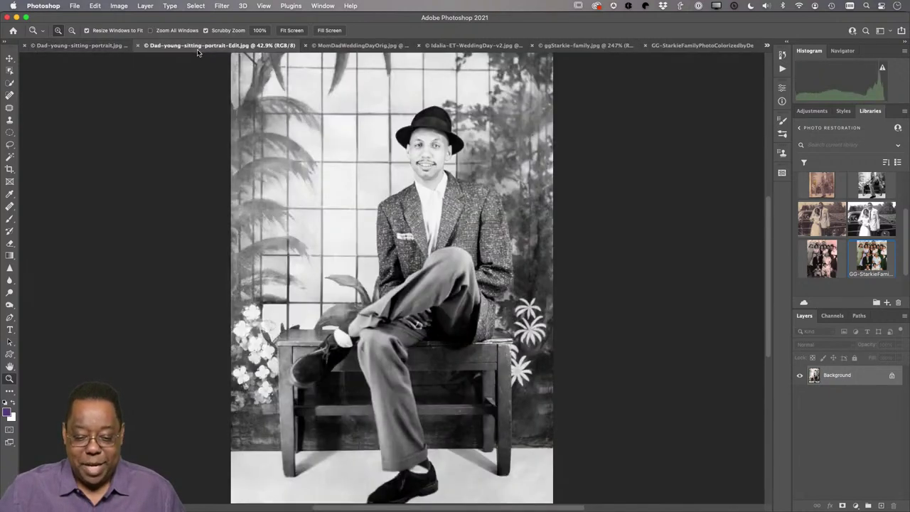
click(328, 47)
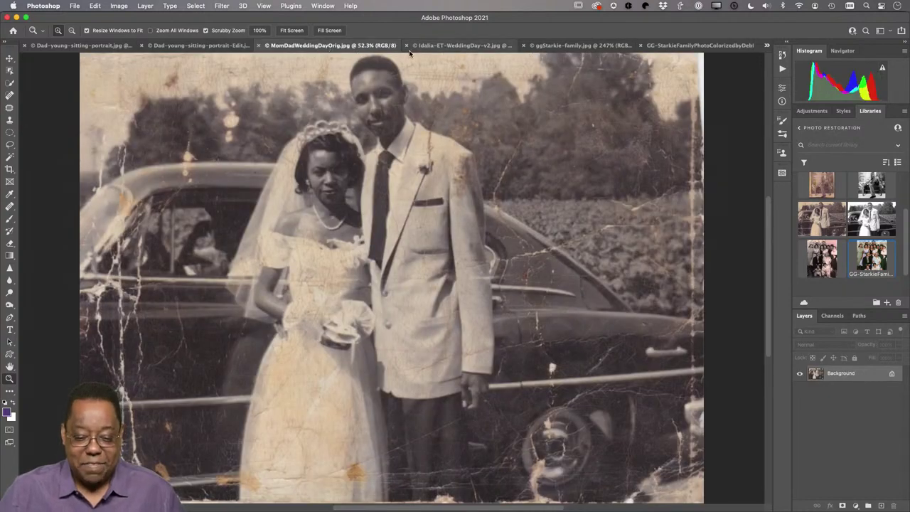
click(438, 47)
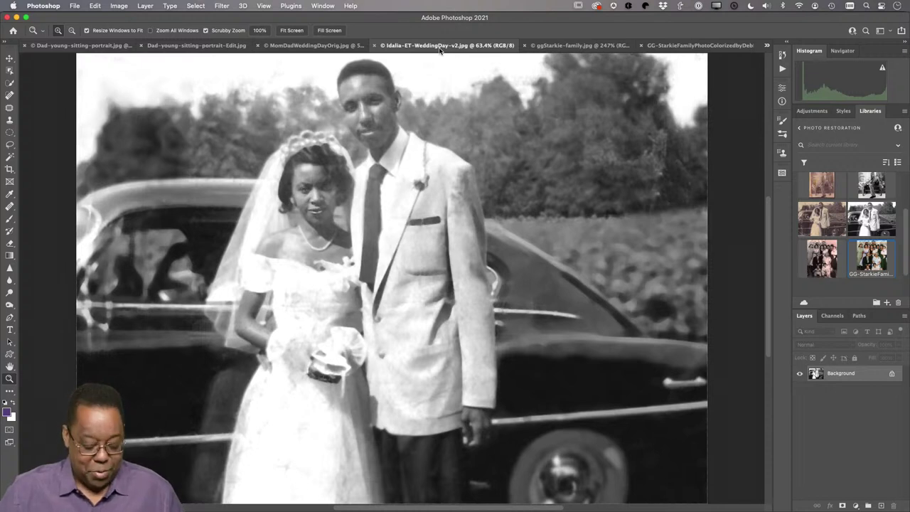
Step: Close all the open before-and-after example photos
key(super+w)
key(super+w)
key(super+w)
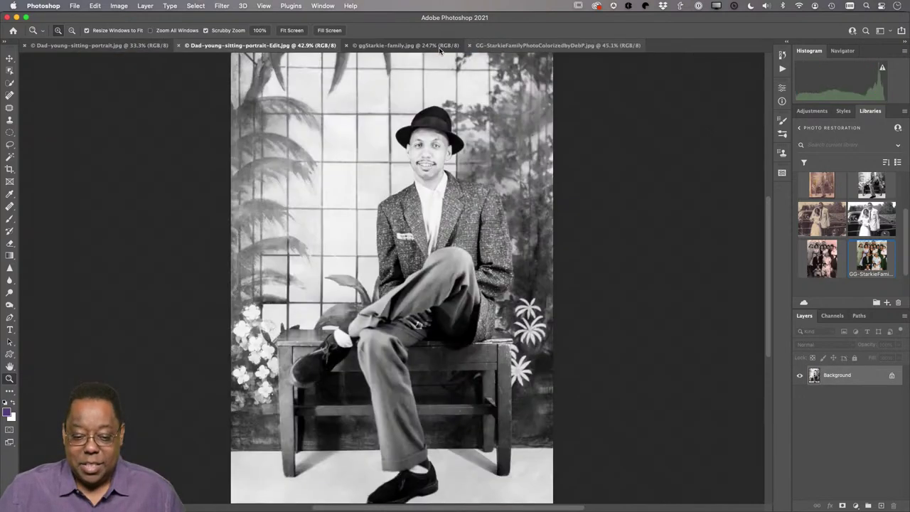
key(super+w)
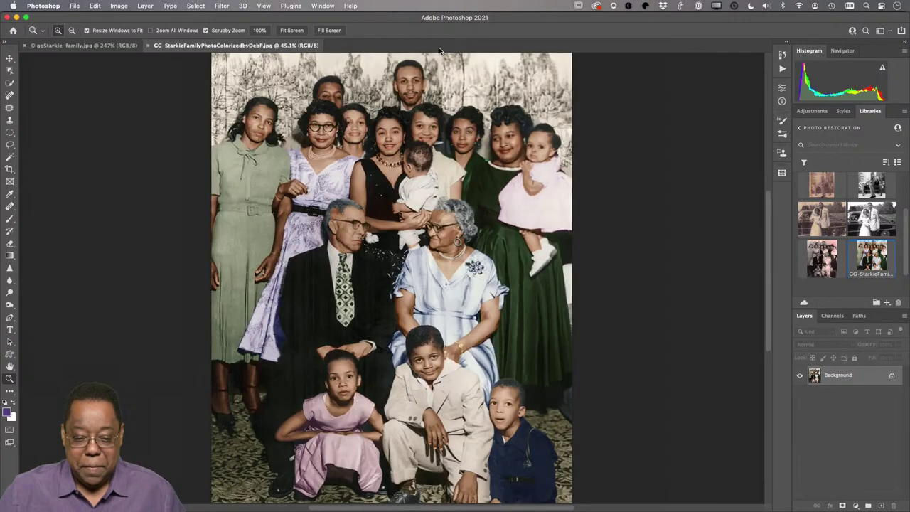
key(super+w)
key(super+w)
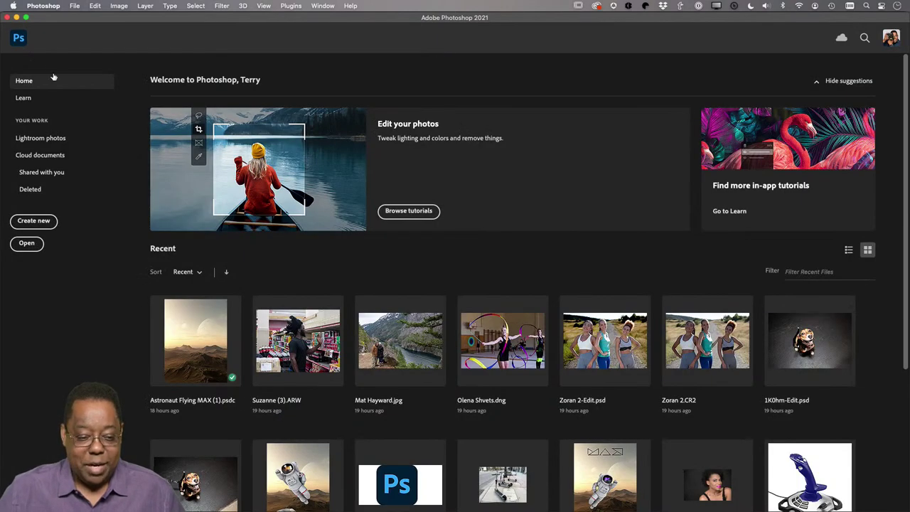
Step: Return to the editing workspace, collapse the library's Before and After group and expand the Restore group
click(21, 40)
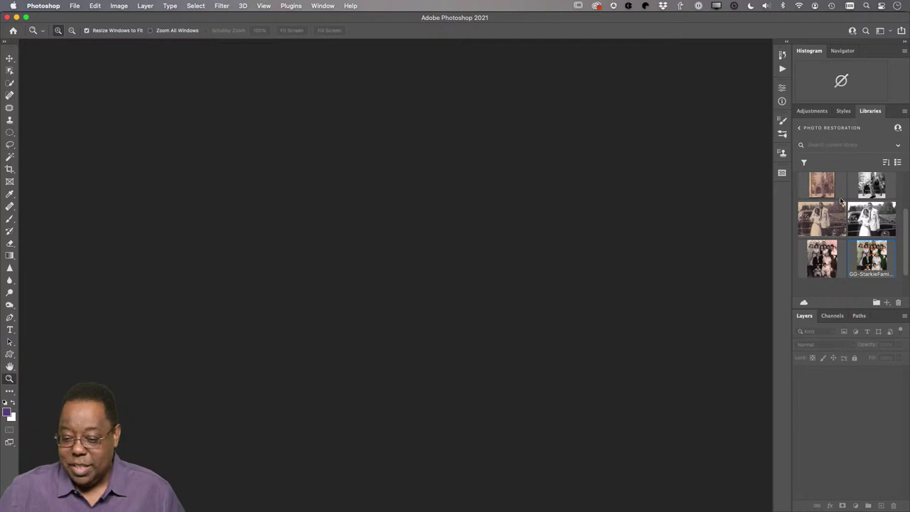
scroll(841, 202, up, 5)
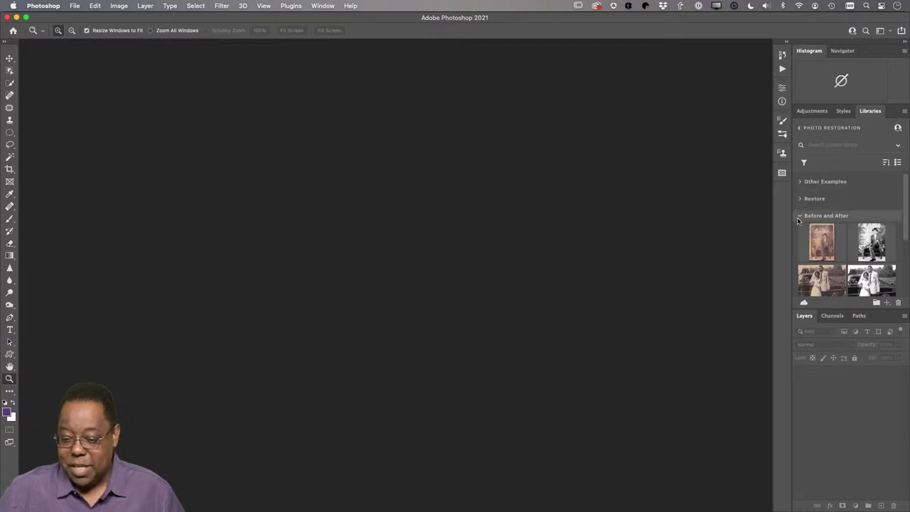
click(800, 217)
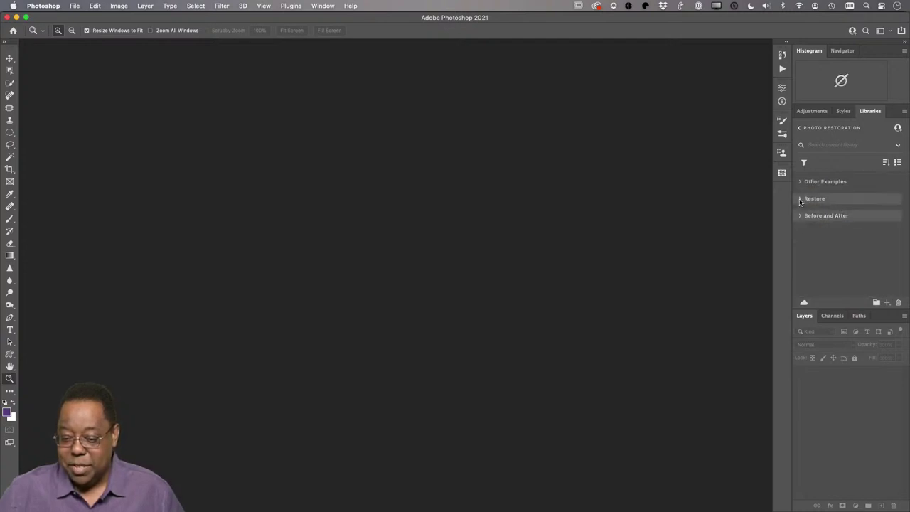
click(799, 199)
scroll(873, 222, down, 2)
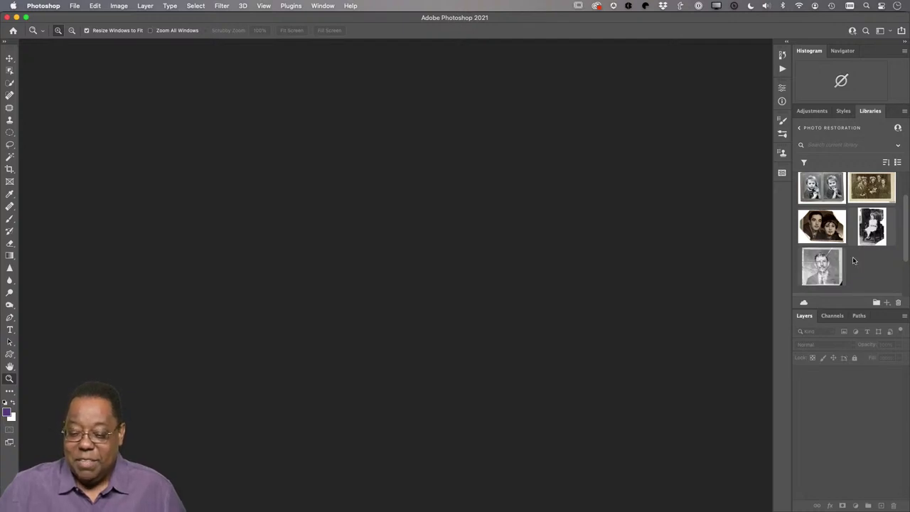
mouse_move(852, 248)
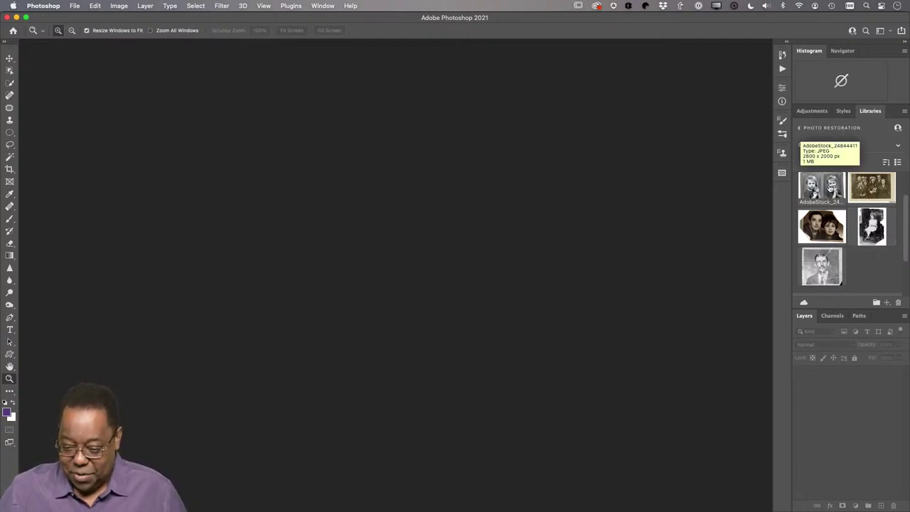
Step: Open the album photo of two child portraits, AdobeStock_24844411, from the library and duplicate its Background layer
double_click(831, 188)
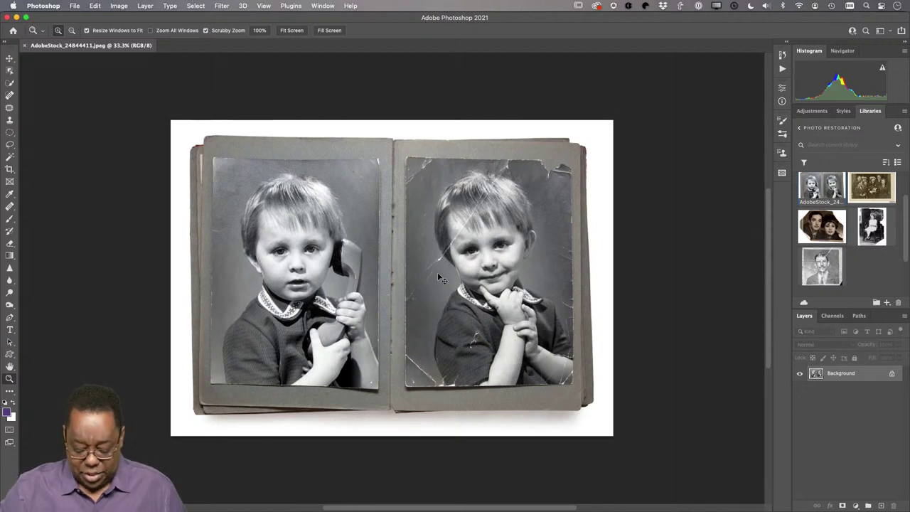
drag(438, 273, 441, 278)
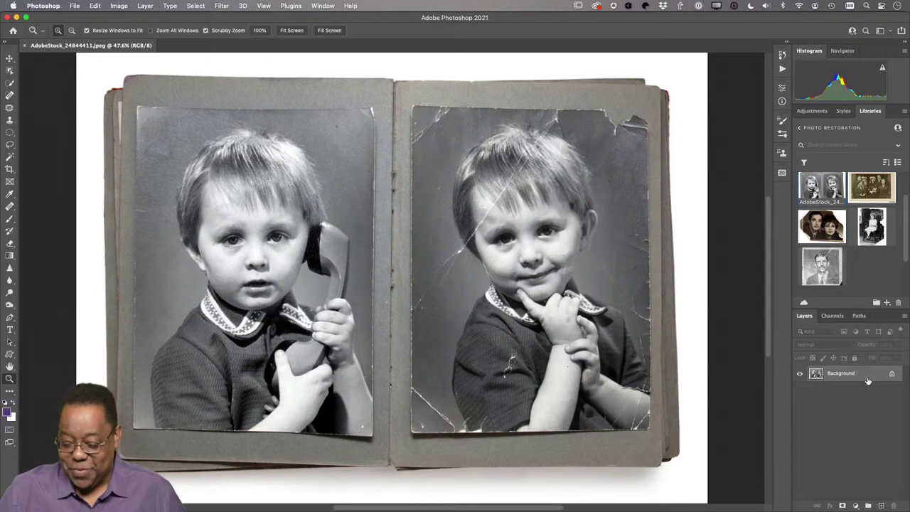
drag(867, 383, 880, 504)
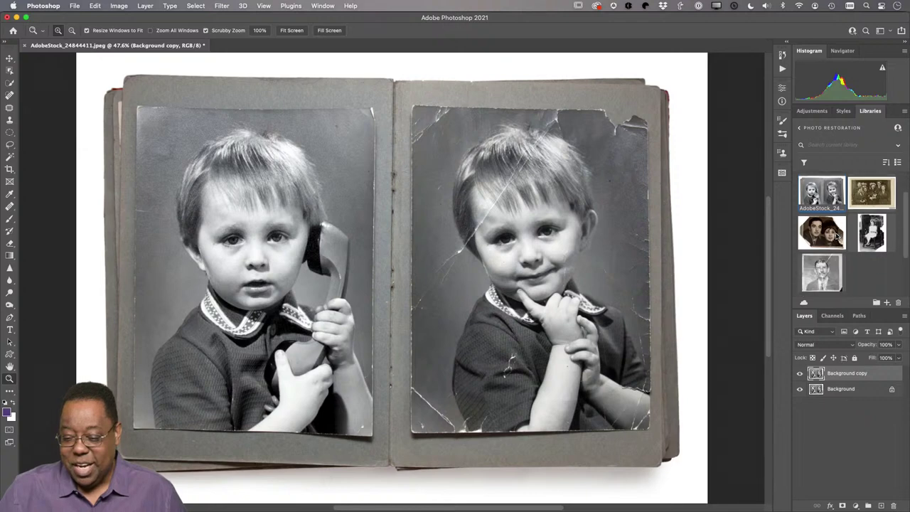
Step: Open the torn photo of the child, man and dog from the library's Other Examples group and fit it on screen
scroll(837, 236, down, 2)
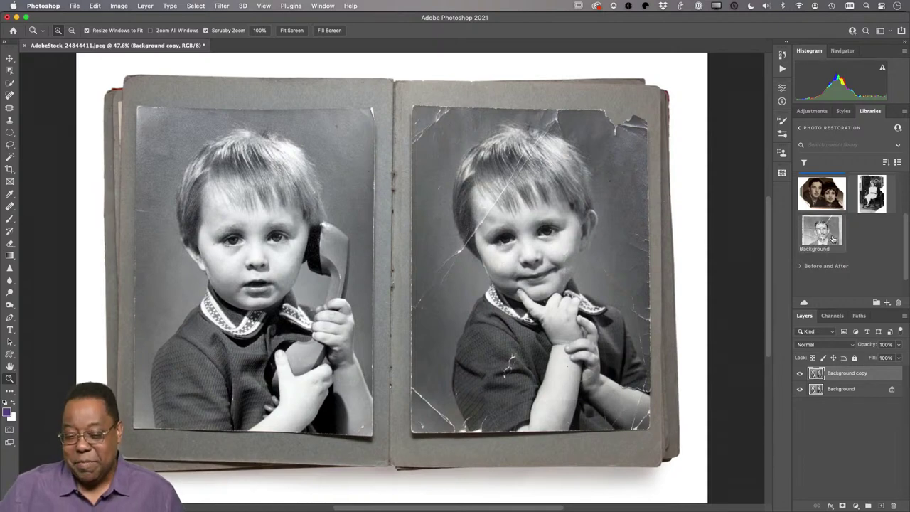
mouse_move(820, 245)
scroll(821, 246, up, 5)
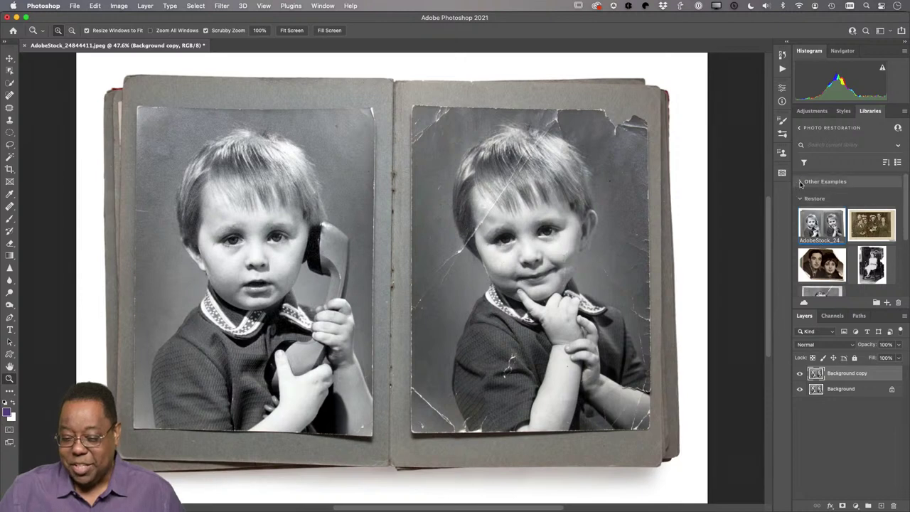
click(799, 182)
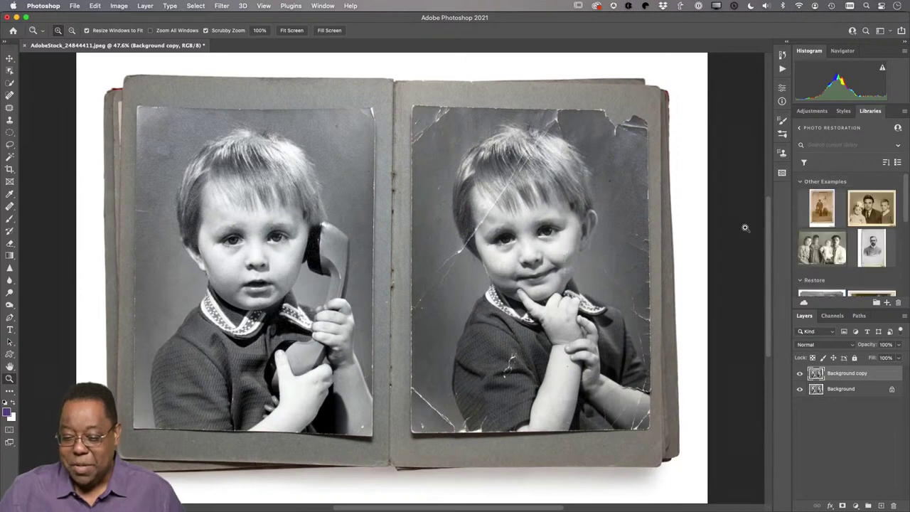
double_click(819, 210)
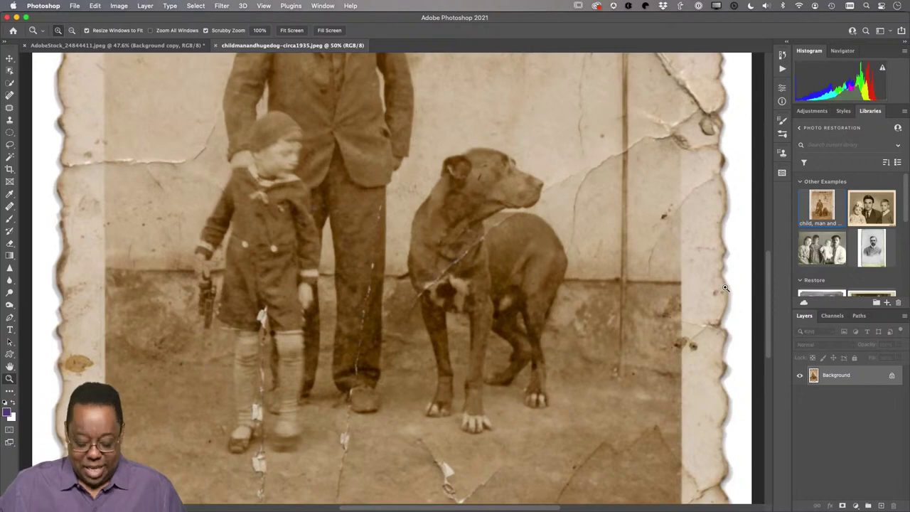
key(super+0)
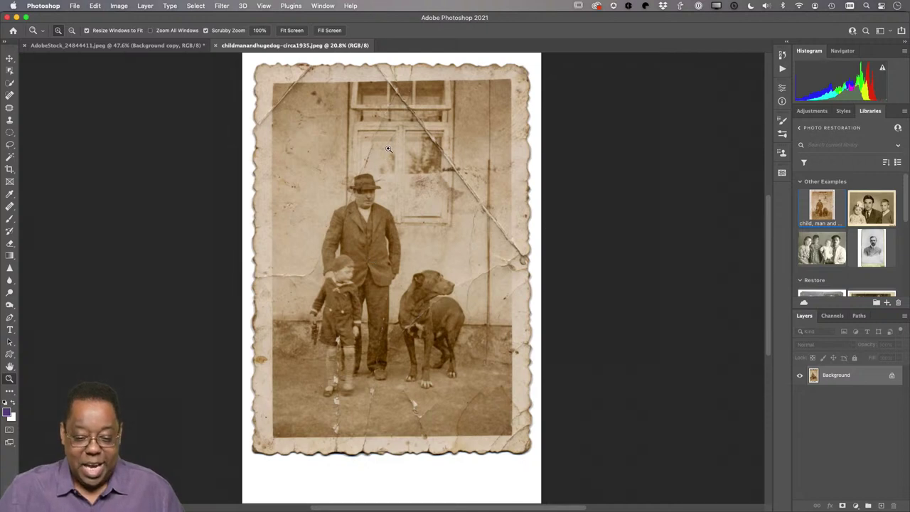
Step: Remove the diagonal crease across the forehead in the album's damaged child portrait with a slightly enlarged Spot Healing Brush
click(122, 47)
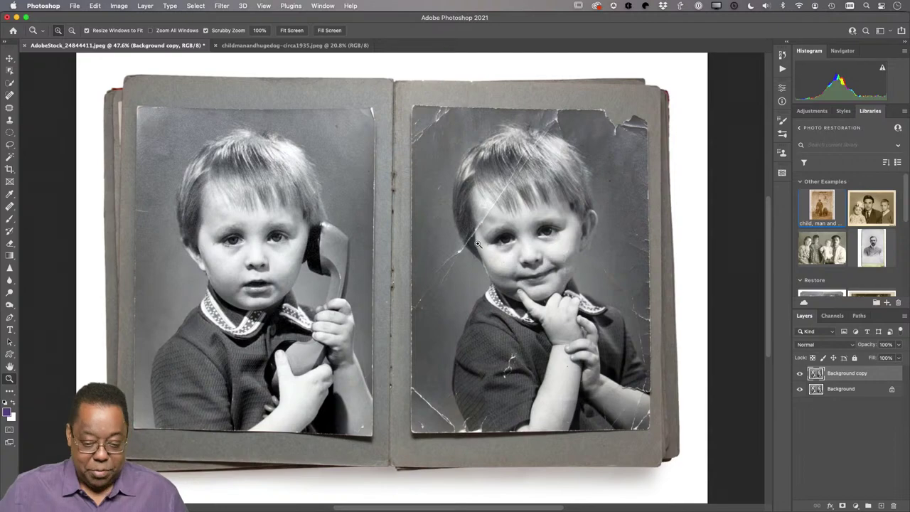
drag(486, 223, 517, 260)
scroll(519, 263, right, 6)
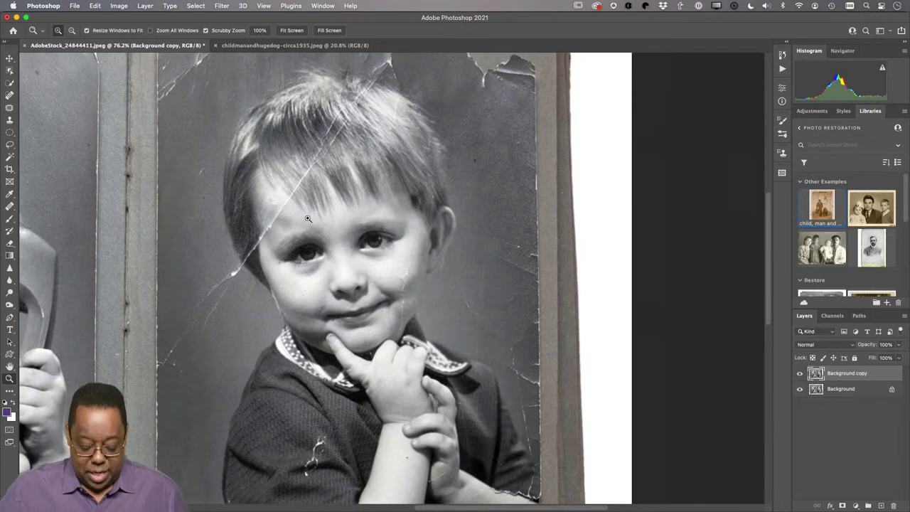
alt+click(308, 219)
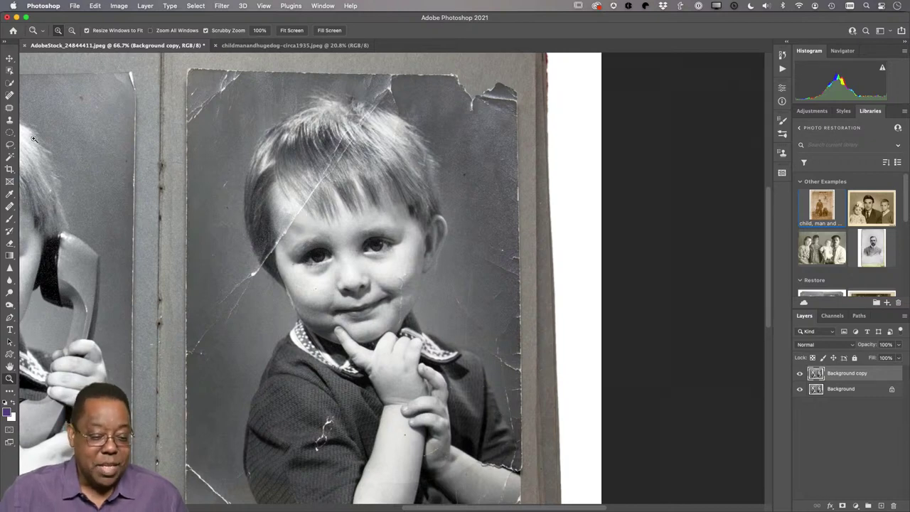
click(9, 95)
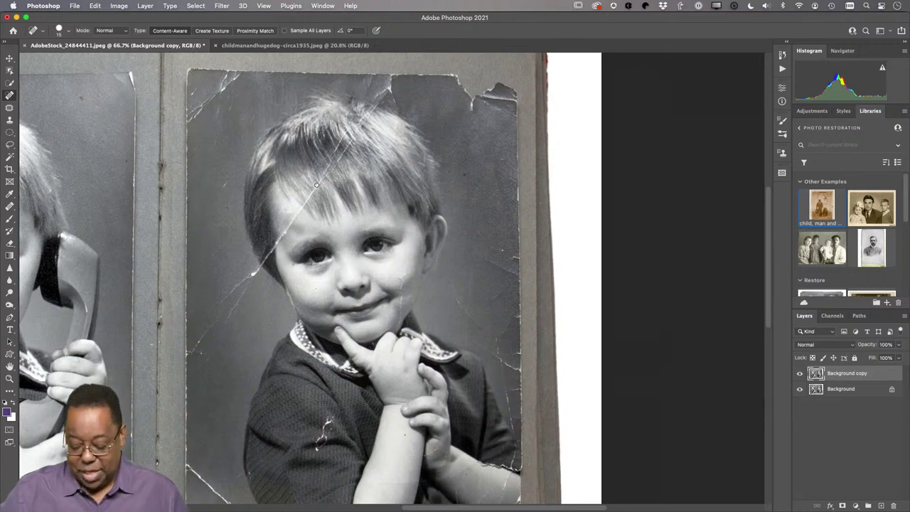
key(bracketright)
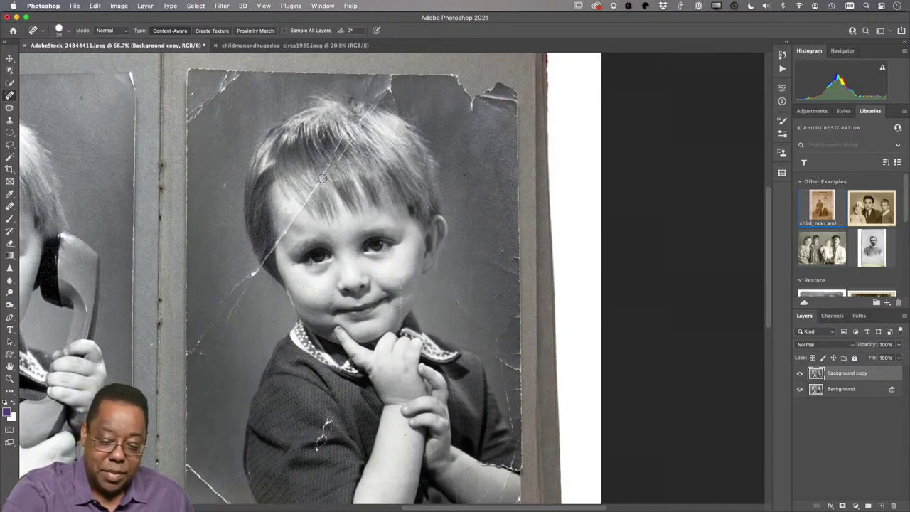
drag(322, 178, 275, 249)
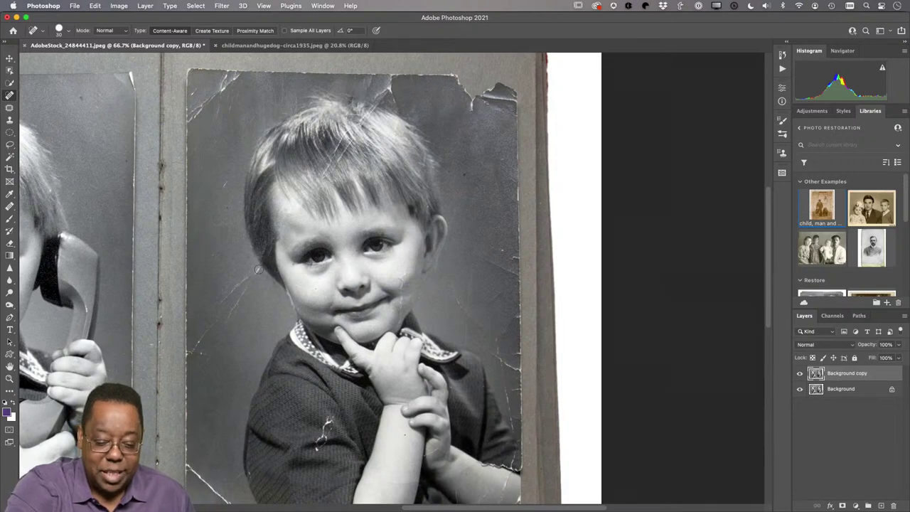
Step: Heal the rest of the diagonal scratch in the grey background beside the child's head and at the hair edge
drag(256, 272, 228, 297)
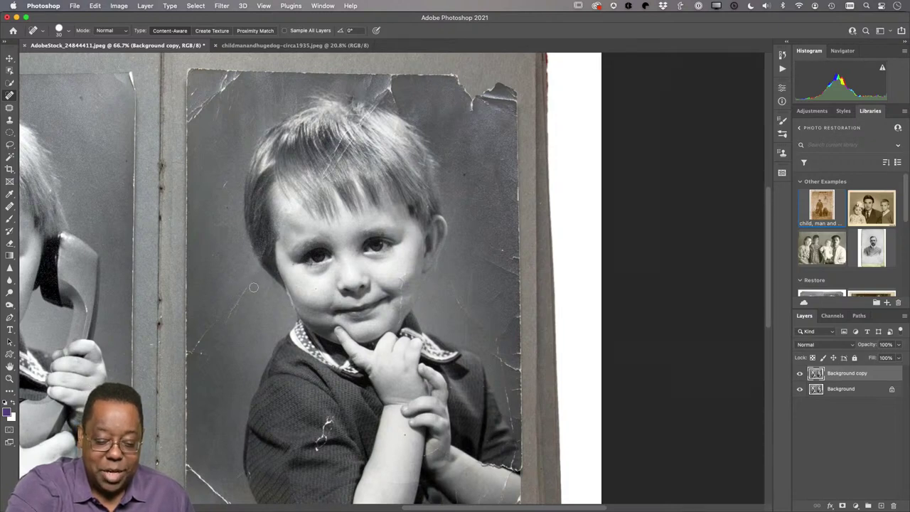
mouse_move(216, 335)
mouse_down()
mouse_move(189, 358)
mouse_move(214, 348)
mouse_up()
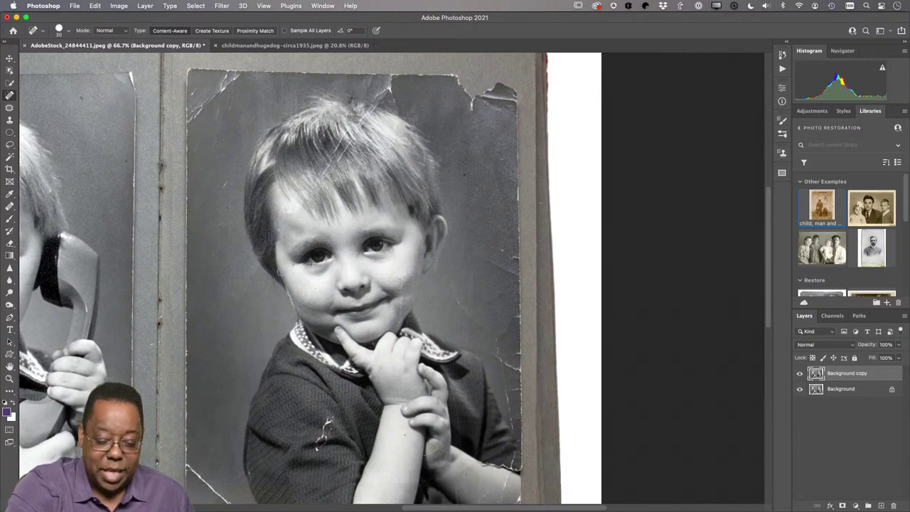
click(256, 267)
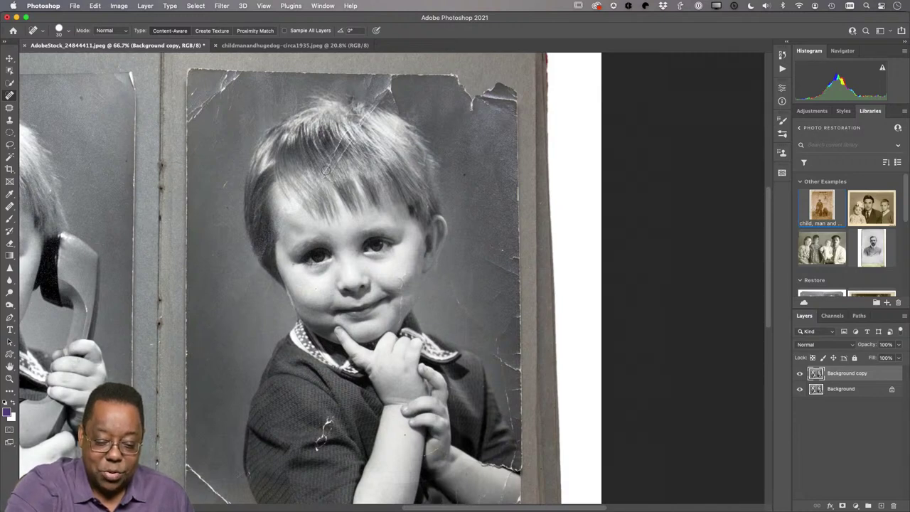
Step: Try to heal the crease through the child's hair with the Spot Healing Brush, and undo the last stroke
drag(340, 135, 332, 164)
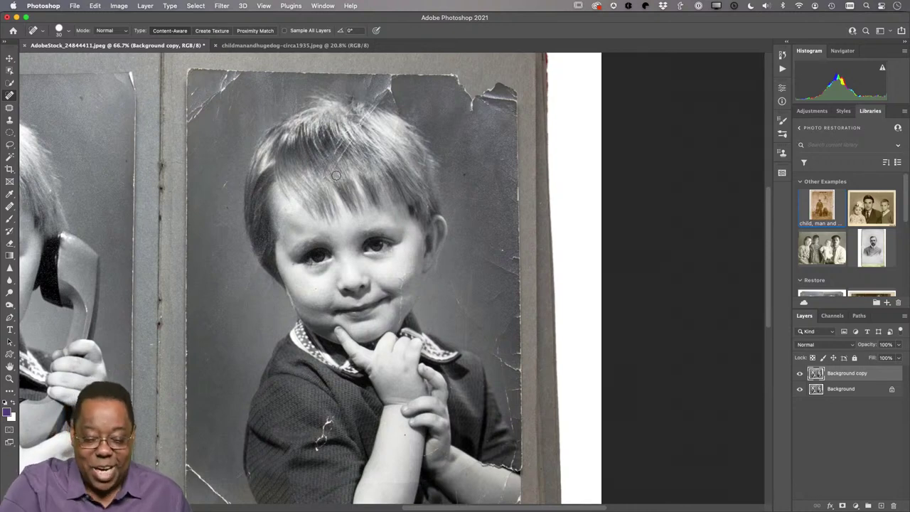
drag(353, 137, 333, 170)
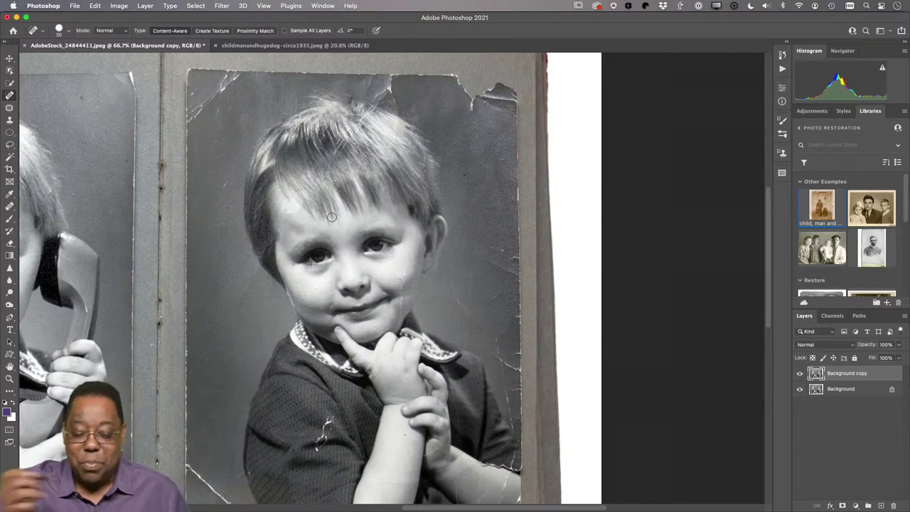
key(super+z)
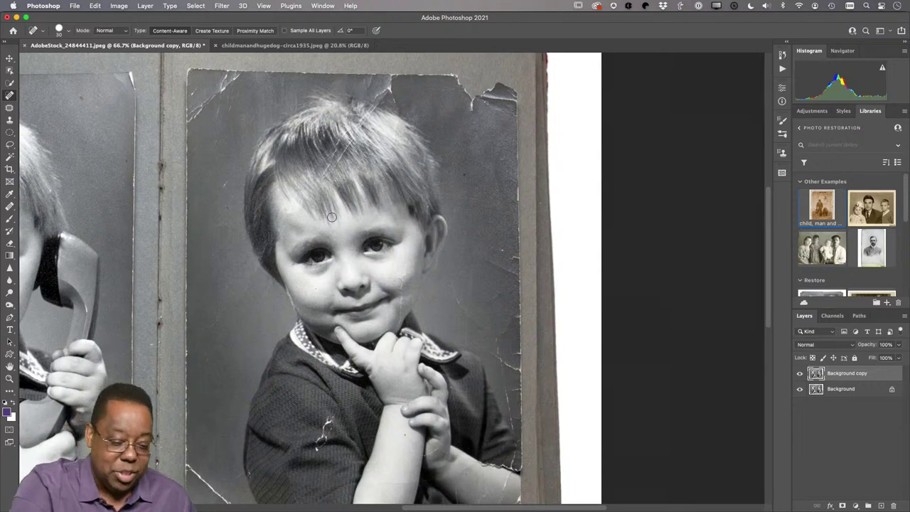
Step: Try to heal the crease through the child's hair with the Healing Brush at size 45, and undo the last stroke
click(10, 206)
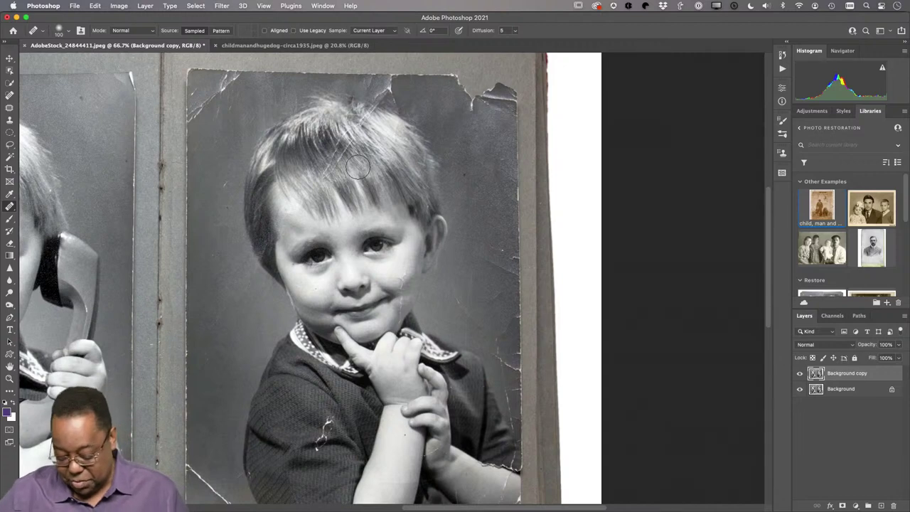
key(bracketleft)
key(bracketleft)
key(bracketleft)
key(bracketleft)
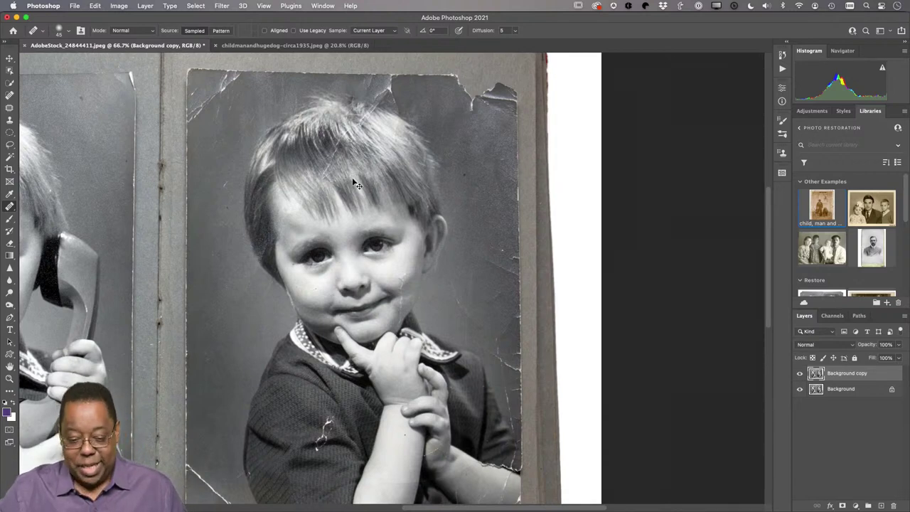
key(super+minus)
key(super+plus)
key(super+plus)
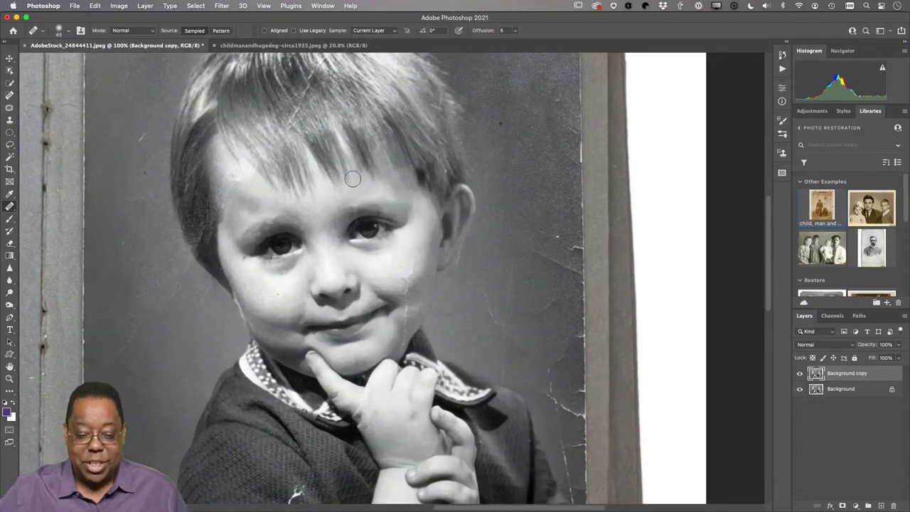
scroll(348, 167, up, 3)
scroll(344, 158, up, 1)
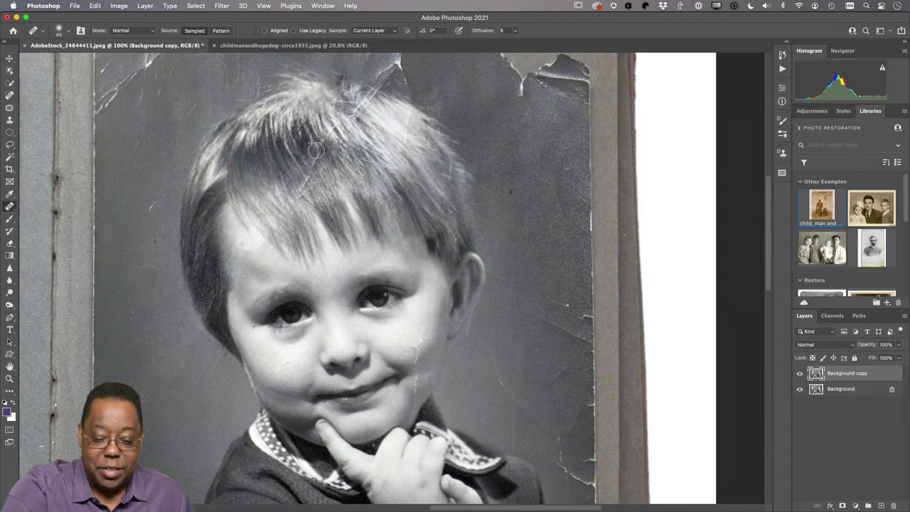
drag(313, 155, 297, 186)
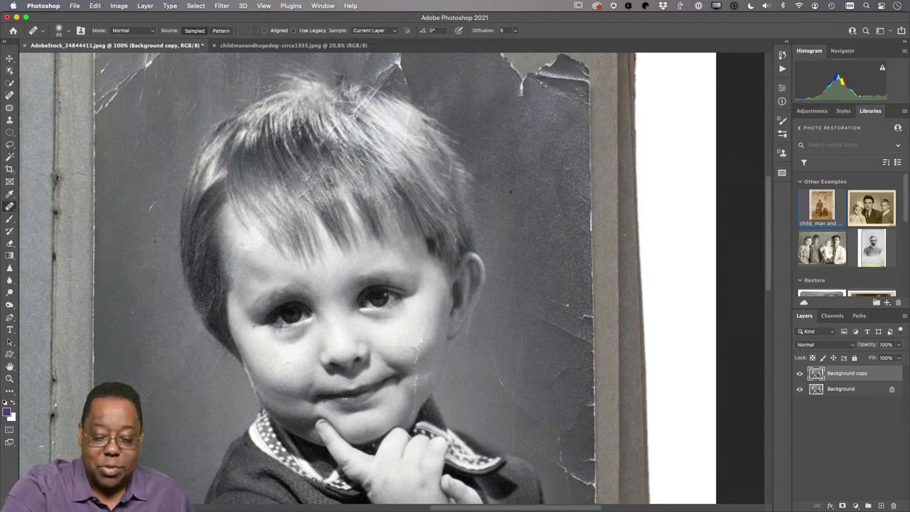
mouse_move(320, 152)
mouse_down()
mouse_move(307, 173)
mouse_move(312, 224)
mouse_up()
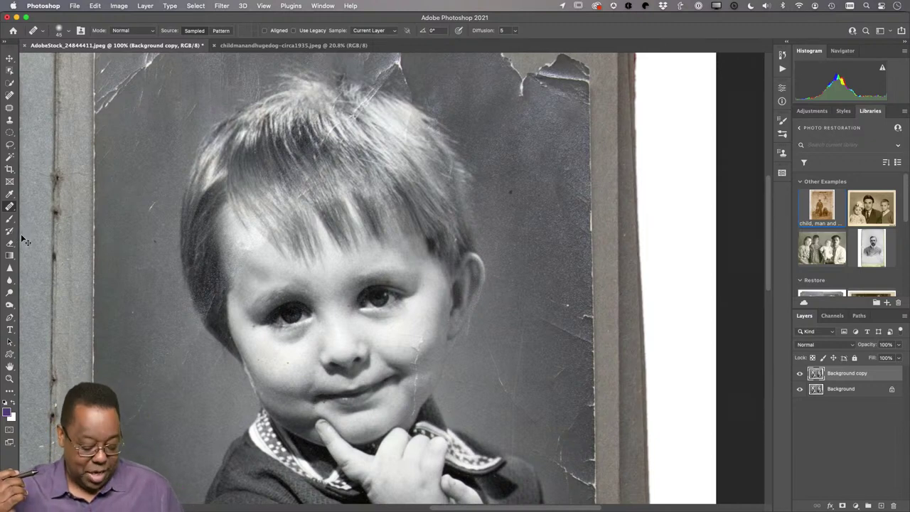
key(super+z)
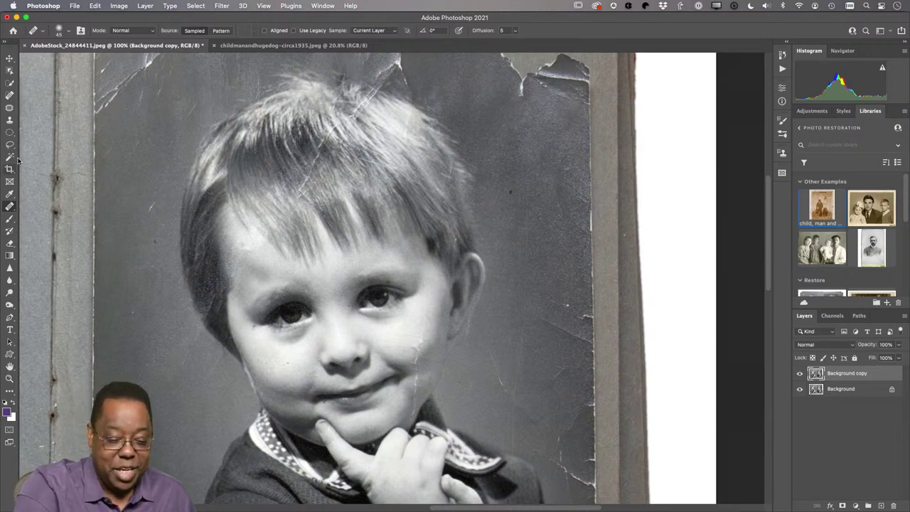
Step: Remove the crease through the child's hair and the creases in the backdrop above and beside the head with the Spot Healing Brush
click(10, 95)
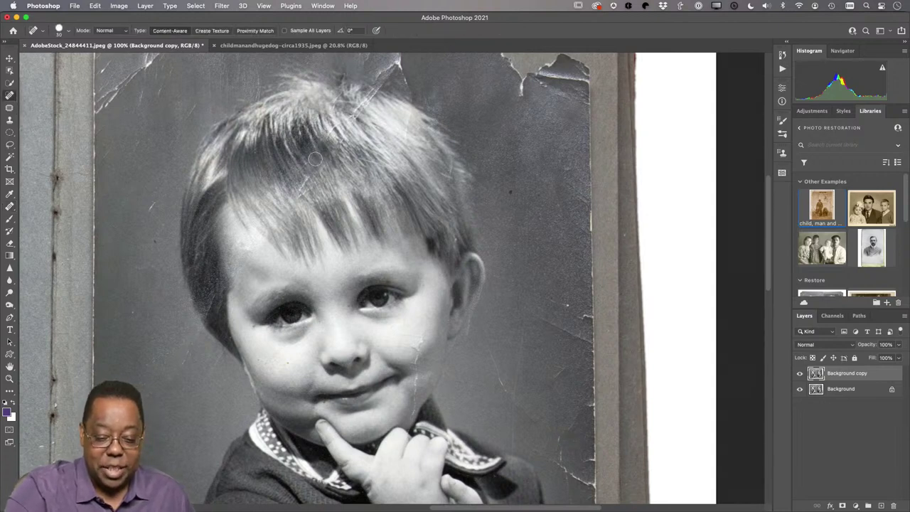
drag(310, 175, 302, 194)
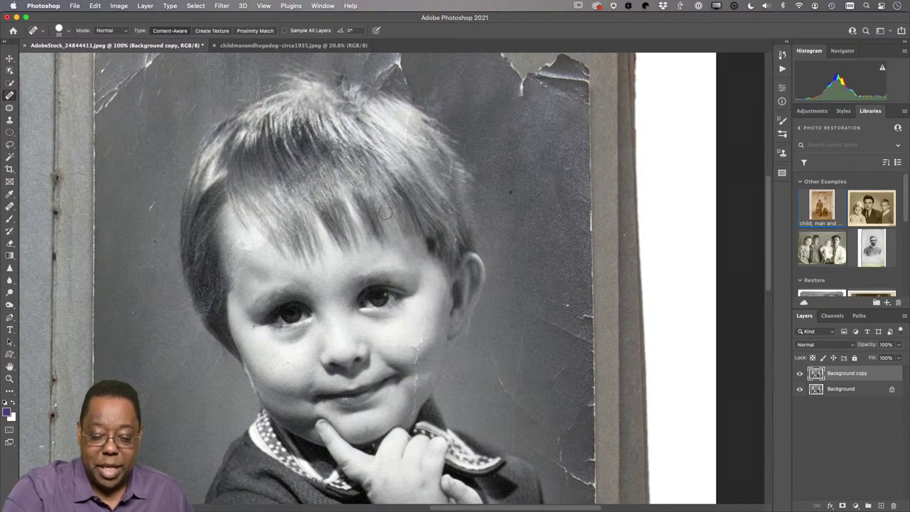
scroll(508, 216, up, 5)
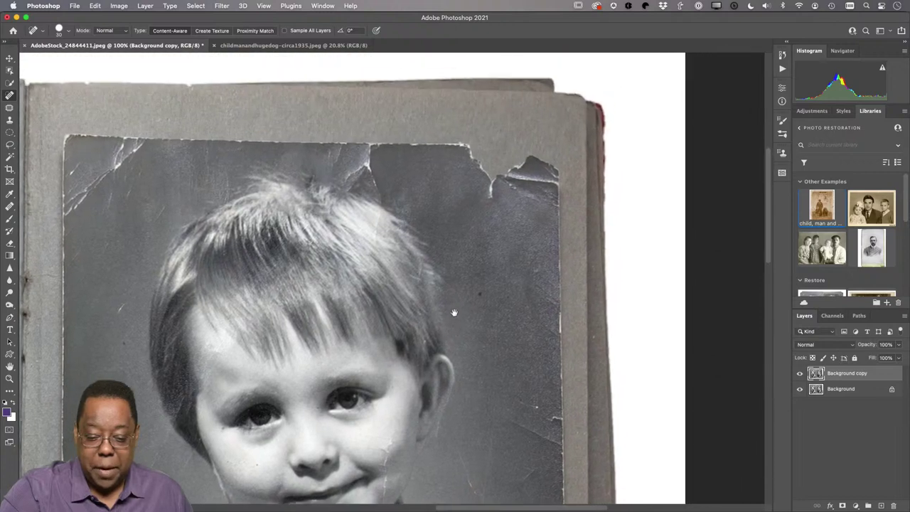
mouse_move(365, 182)
mouse_down()
mouse_move(368, 157)
mouse_move(347, 187)
mouse_up()
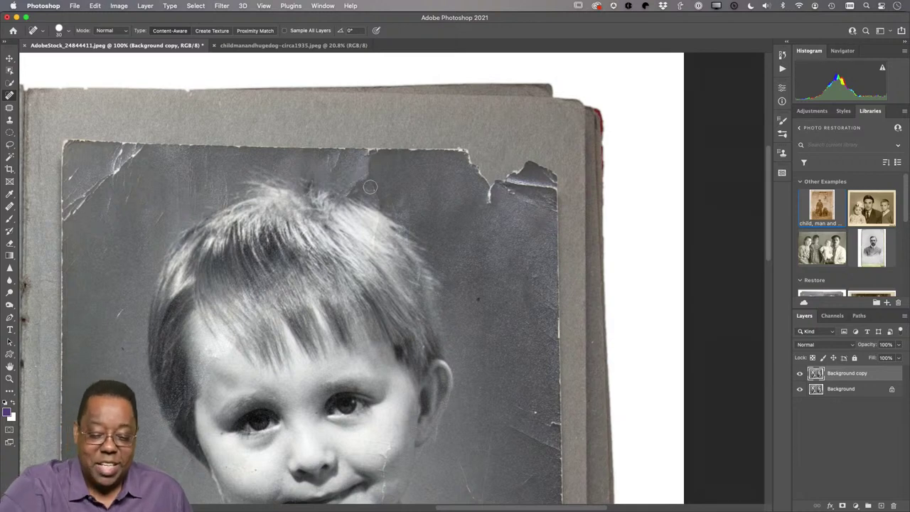
mouse_move(370, 185)
mouse_down()
mouse_move(352, 188)
mouse_move(331, 159)
mouse_up()
mouse_move(125, 160)
mouse_down()
mouse_move(103, 188)
mouse_move(123, 157)
mouse_up()
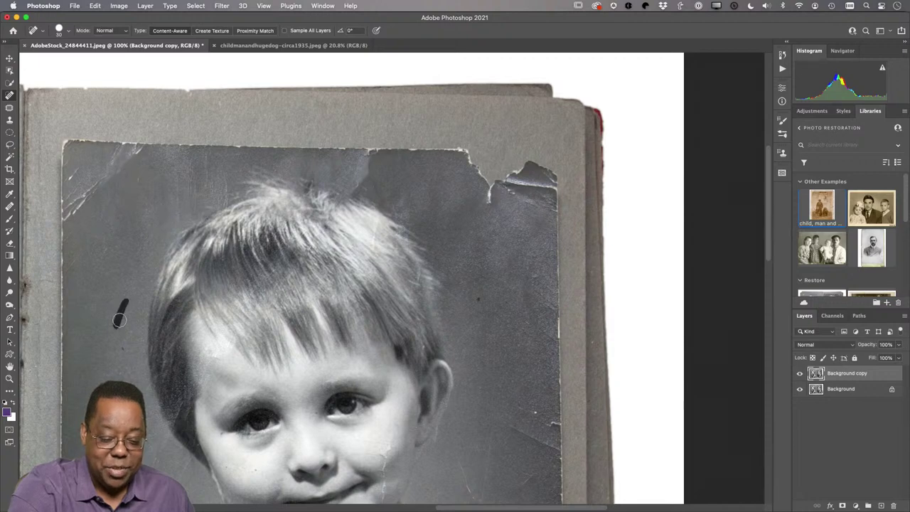
Step: Heal the scratch running down the child's cheek beside the mouth with the Spot Healing Brush
drag(478, 392, 445, 236)
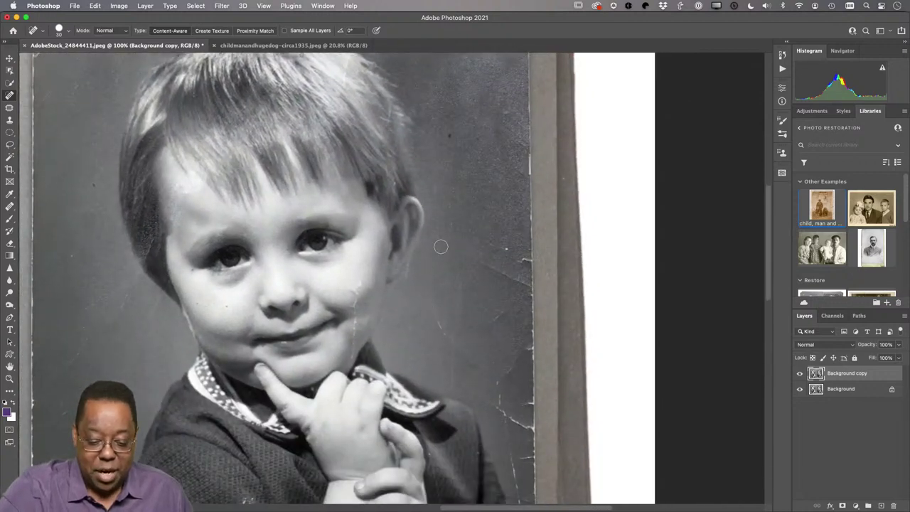
mouse_move(355, 293)
mouse_down()
mouse_move(357, 280)
mouse_move(350, 363)
mouse_up()
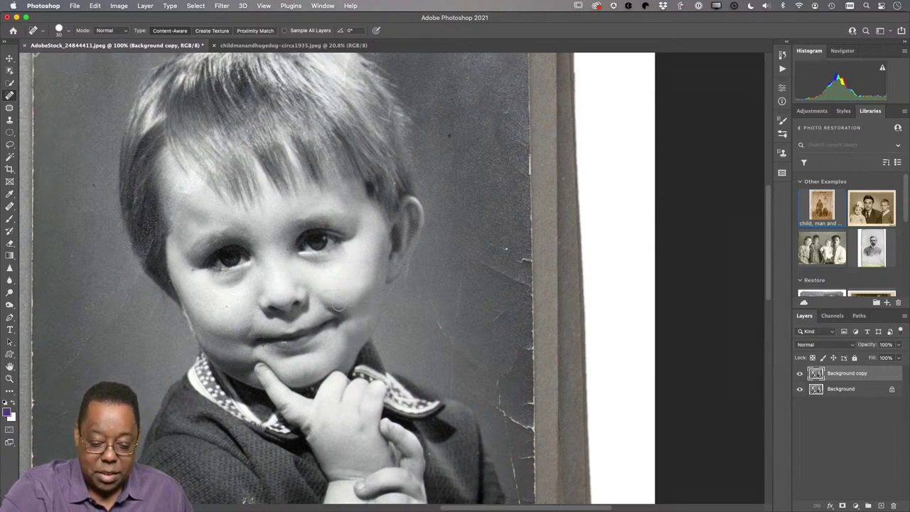
drag(241, 367, 237, 376)
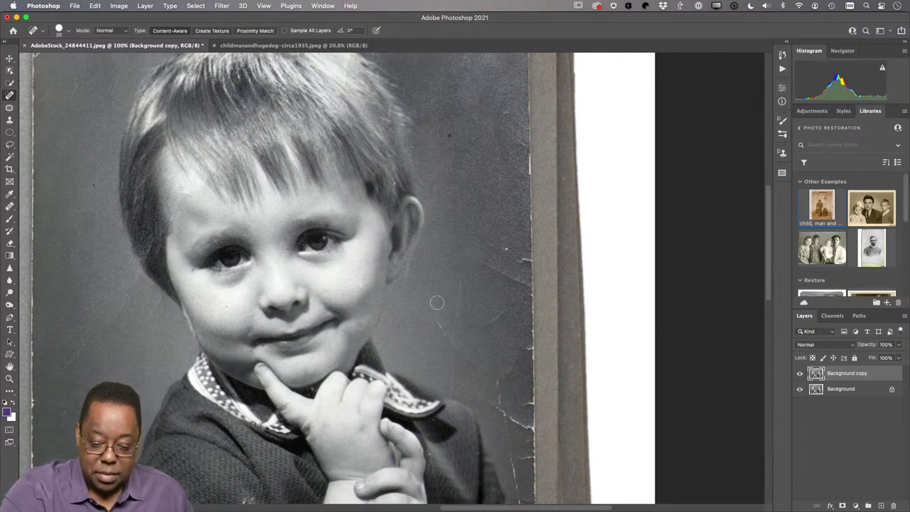
Step: Heal the scratches in the backdrop below the ear and near the portrait's right edge, and the white scratch on the sweater
drag(436, 320, 442, 338)
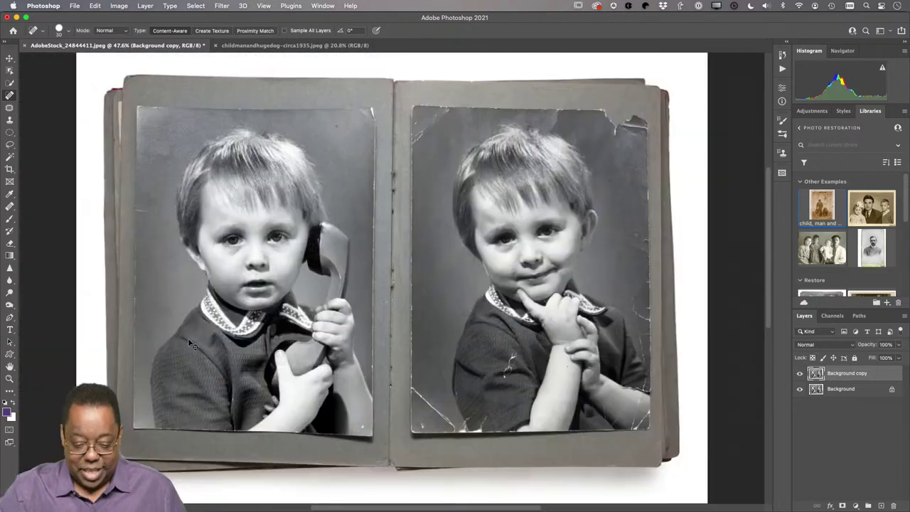
key(super+0)
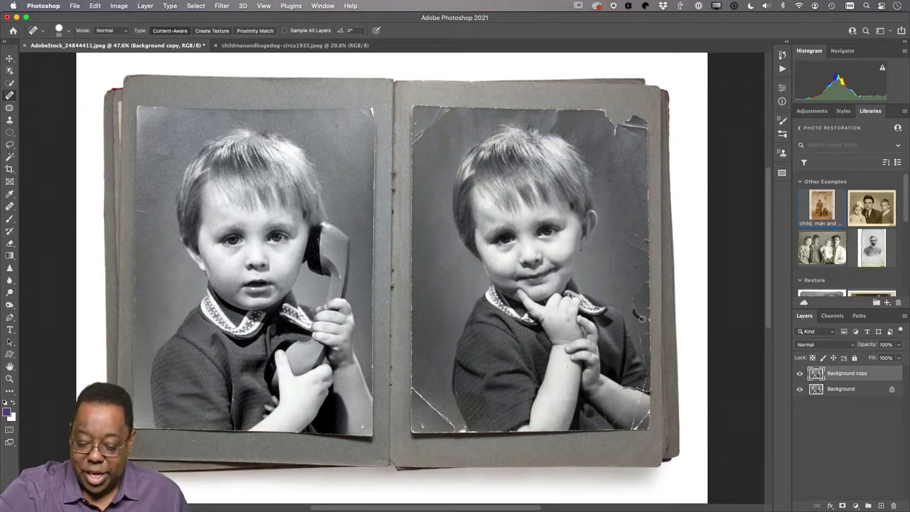
drag(635, 300, 642, 352)
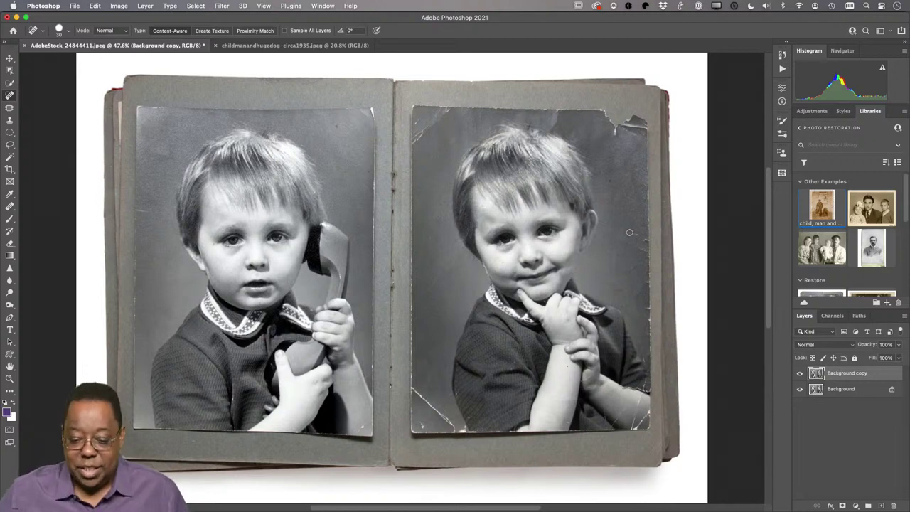
Step: Compare the healed portrait with the original by hiding and showing the Background copy layer
click(799, 374)
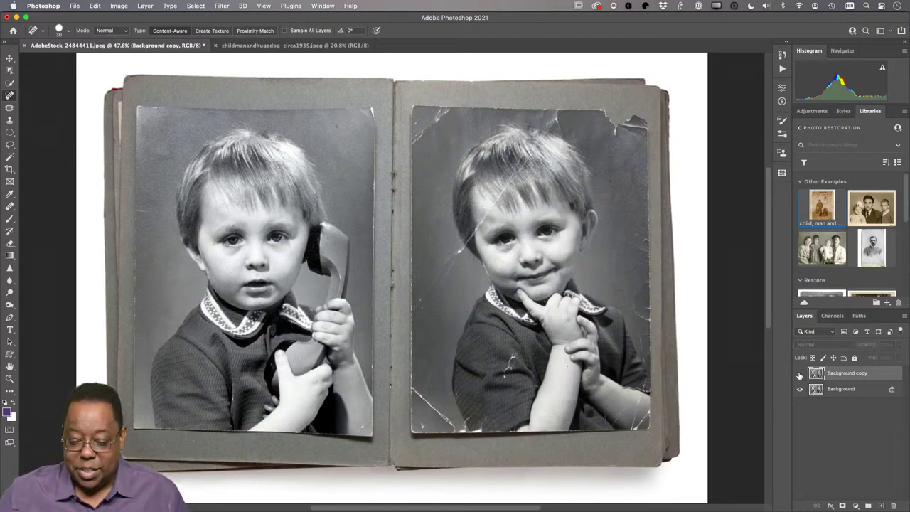
click(799, 374)
click(800, 374)
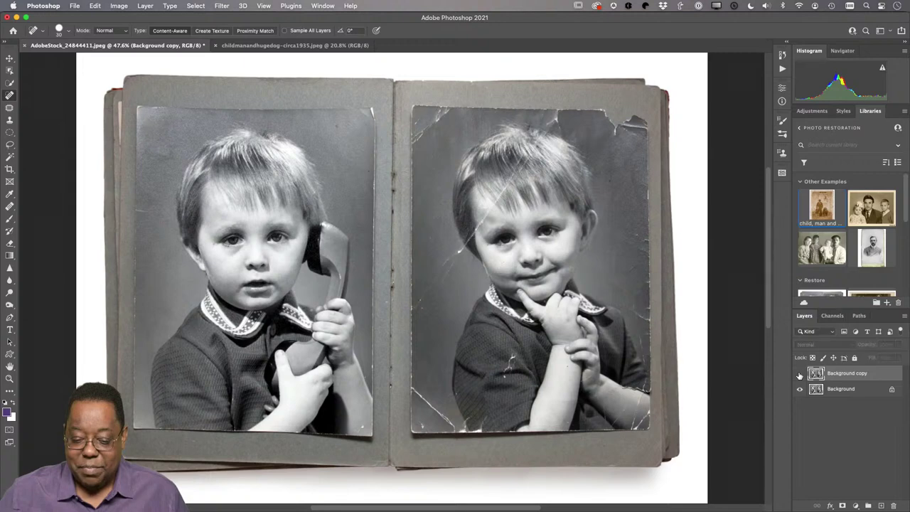
click(799, 374)
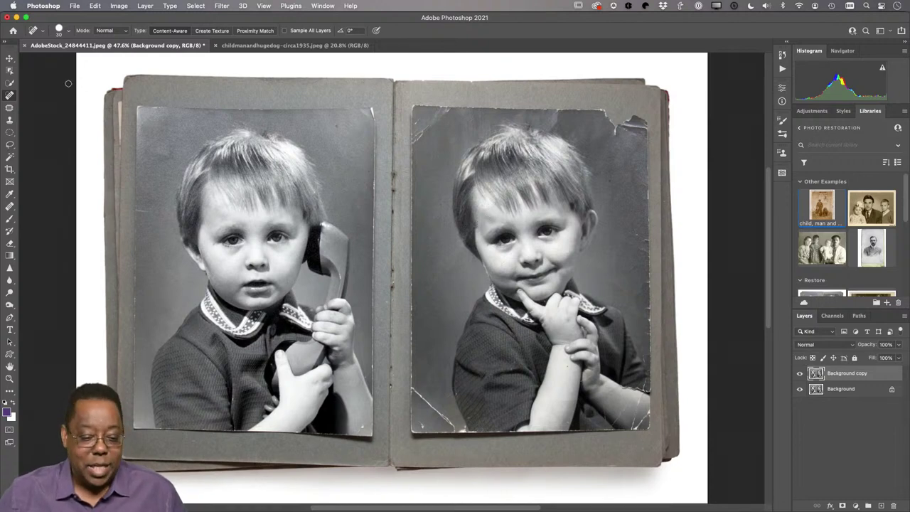
Step: Try outlining small areas of the child's forehead with the Patch tool, and discard each selection
click(10, 109)
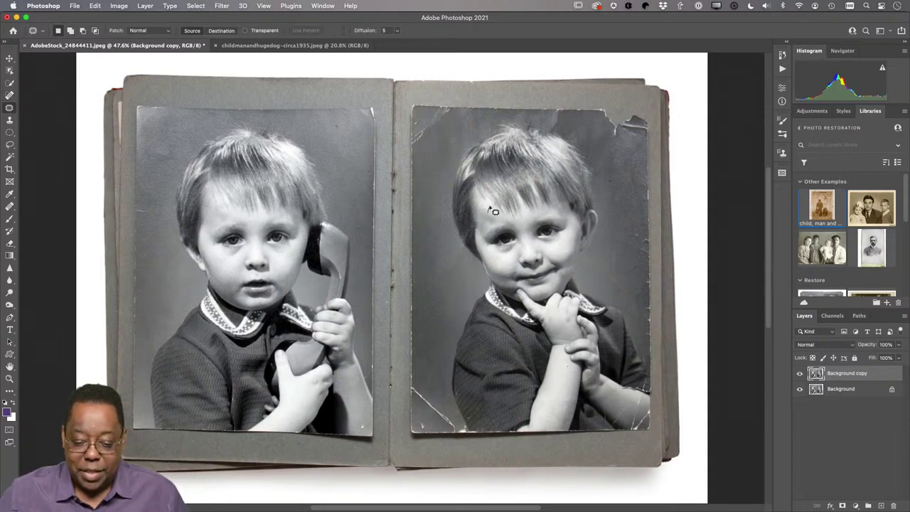
mouse_move(489, 206)
mouse_down()
mouse_move(479, 213)
mouse_move(495, 226)
mouse_move(482, 216)
mouse_move(484, 232)
mouse_move(498, 226)
mouse_up()
key(ctrl+d)
key(ctrl+d)
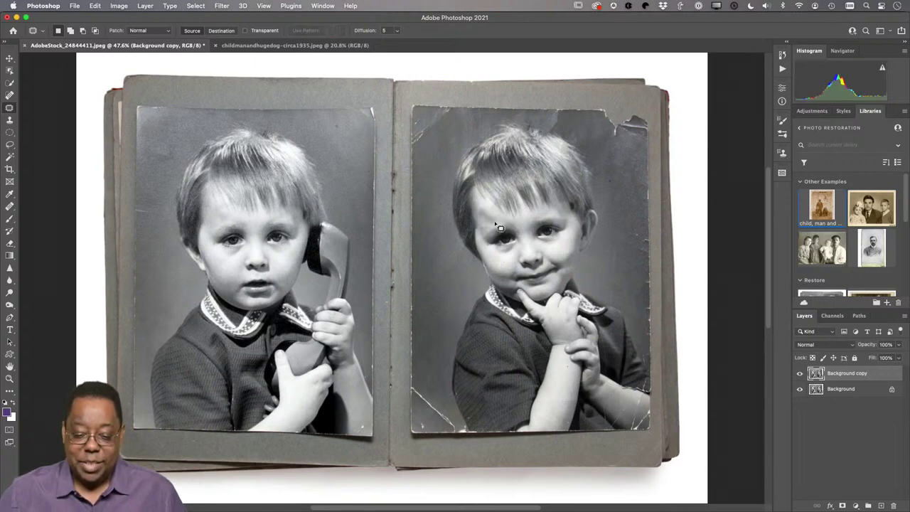
mouse_move(483, 209)
mouse_down()
mouse_move(498, 229)
mouse_move(501, 216)
mouse_up()
key(ctrl+d)
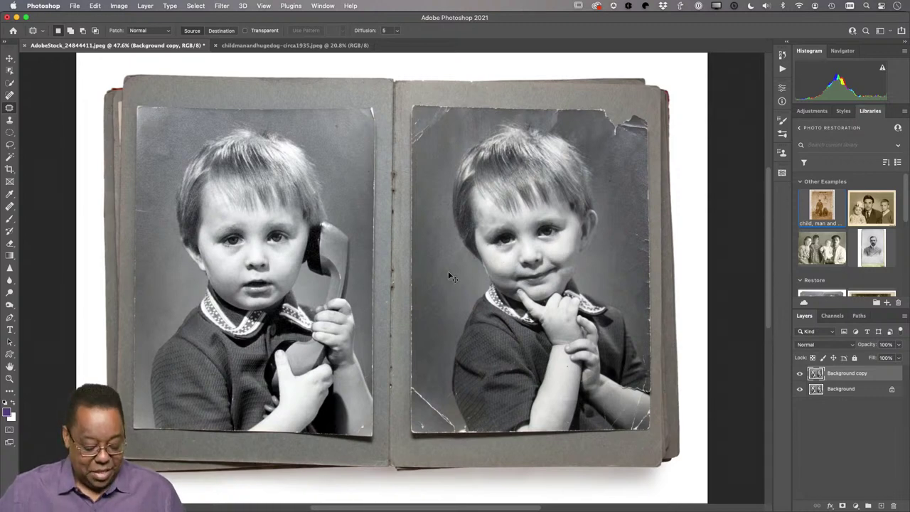
Step: Close the child album photo without saving, and open V Mom-Dad from the library's Restore group, fitted on screen
key(super+w)
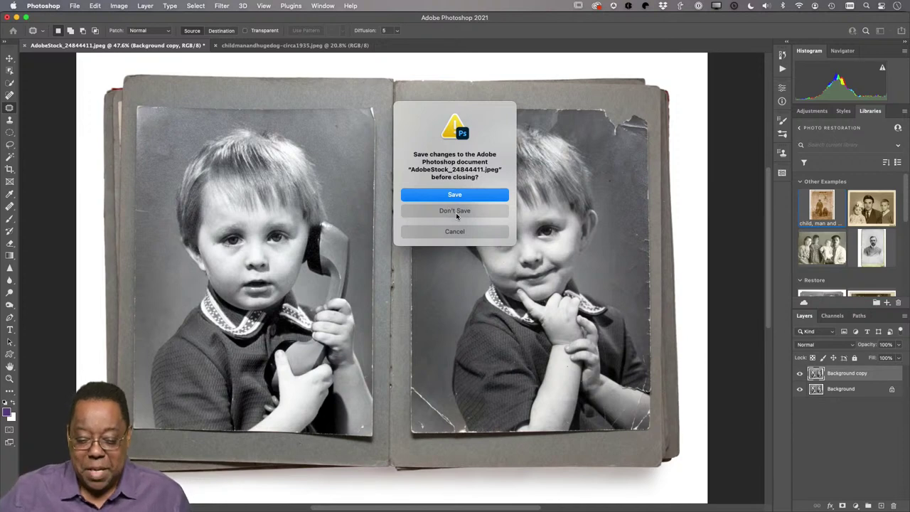
click(455, 212)
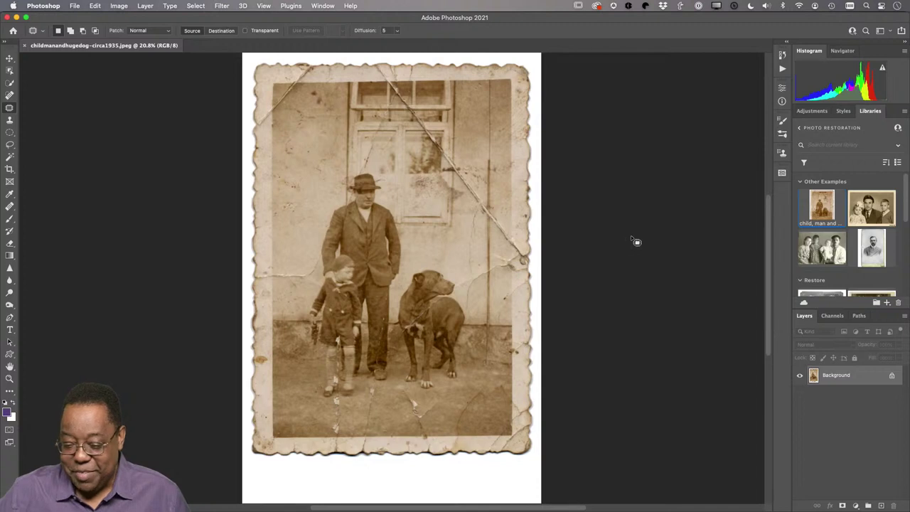
scroll(810, 248, down, 3)
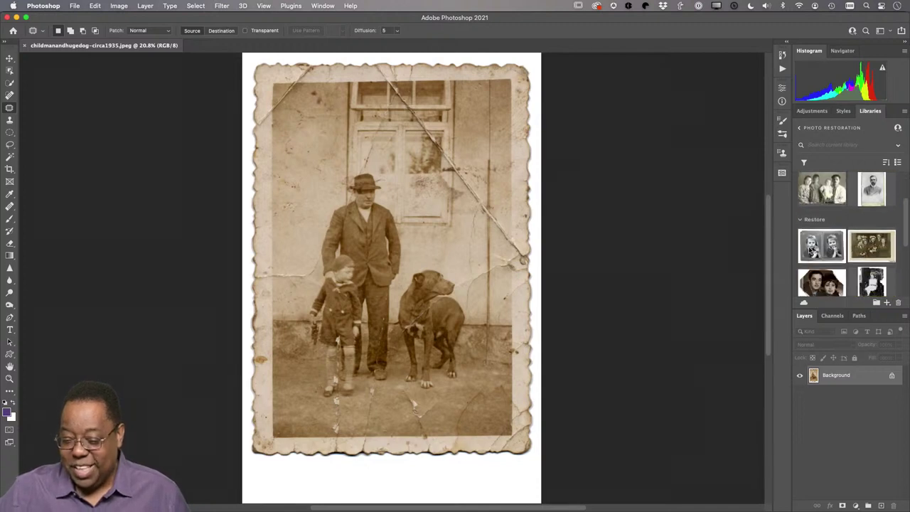
scroll(810, 249, down, 2)
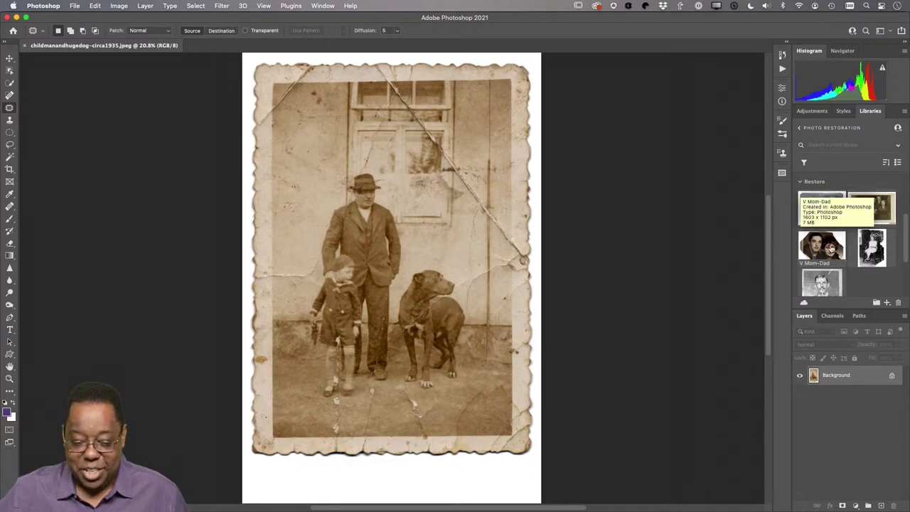
double_click(831, 248)
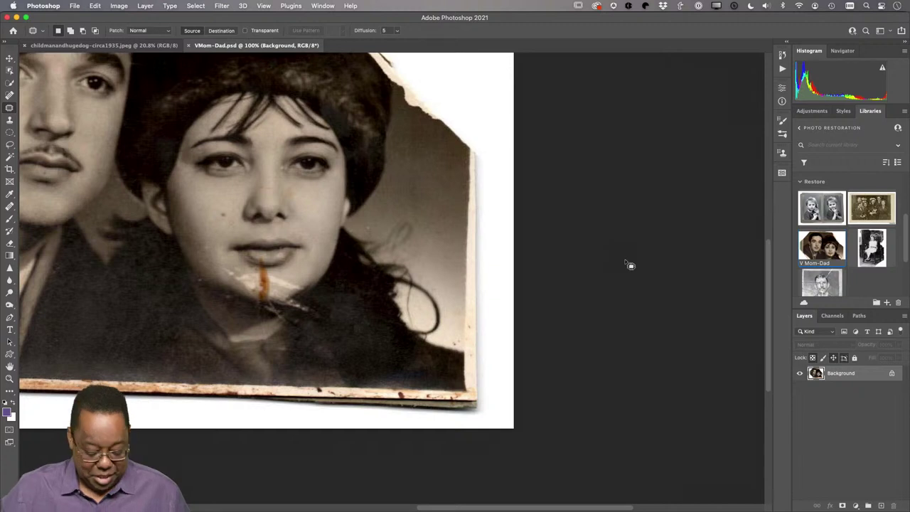
key(super+0)
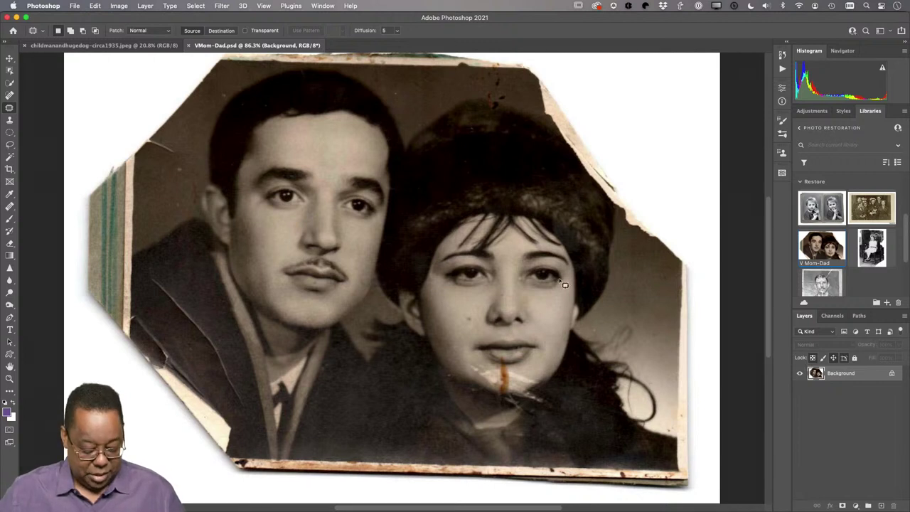
Step: Set up an unconstrained-ratio crop on the couple photo and trim it just above the man's hair and inside the lower border
key(c)
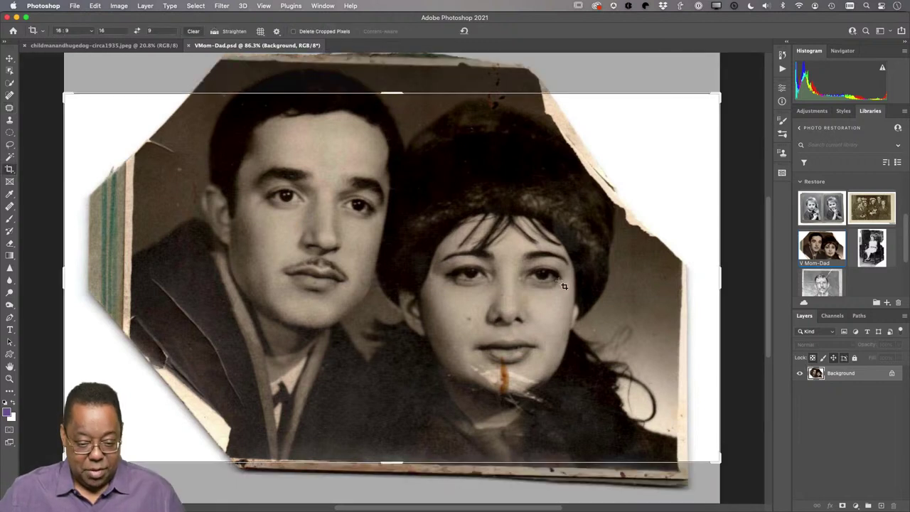
click(89, 32)
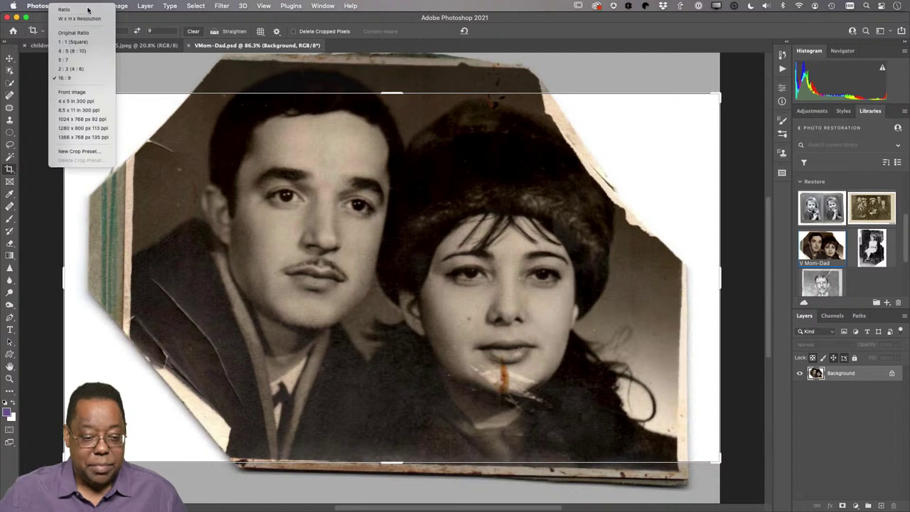
click(88, 10)
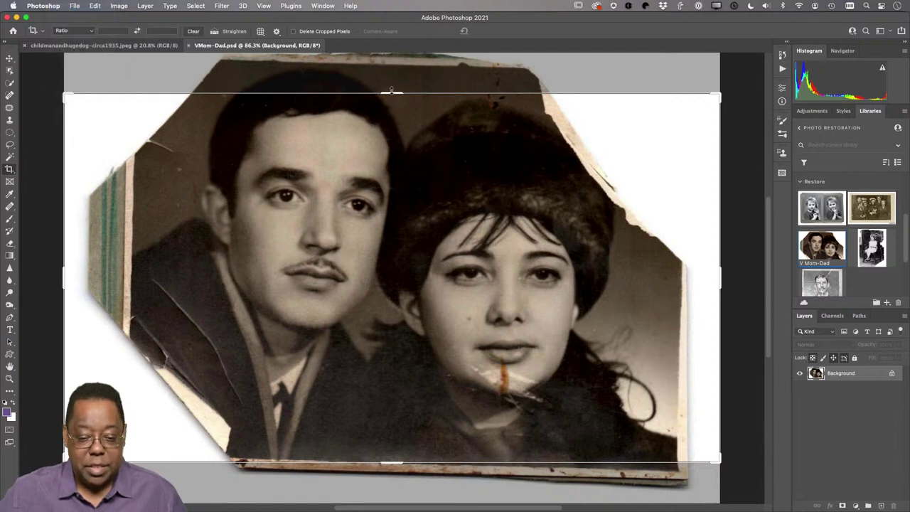
drag(391, 91, 392, 82)
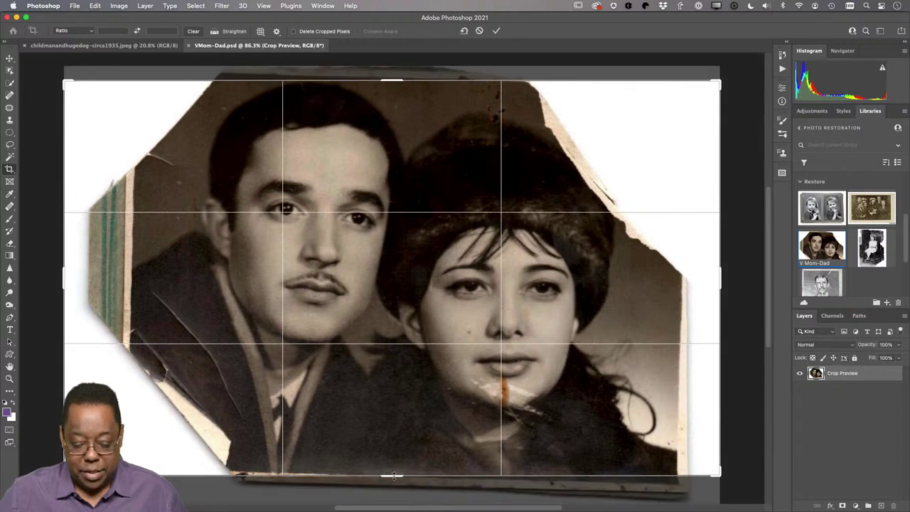
drag(393, 475, 396, 473)
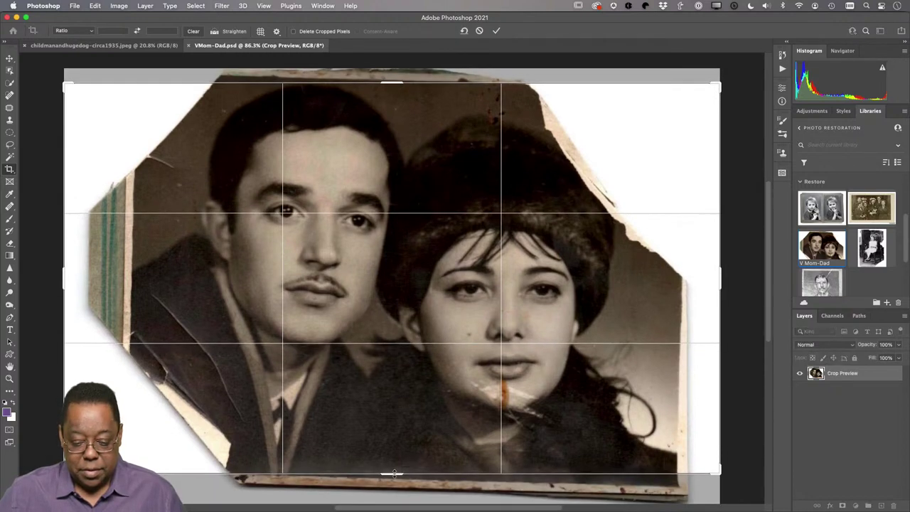
Step: Trim the crop past the striped left edge and the right border, rotate the photo slightly counterclockwise, and apply the crop
drag(717, 288, 701, 287)
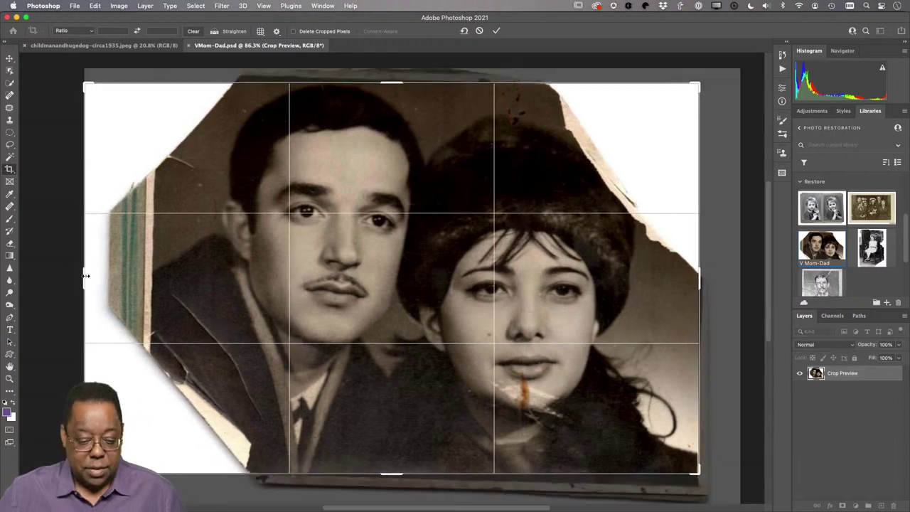
drag(84, 278, 118, 279)
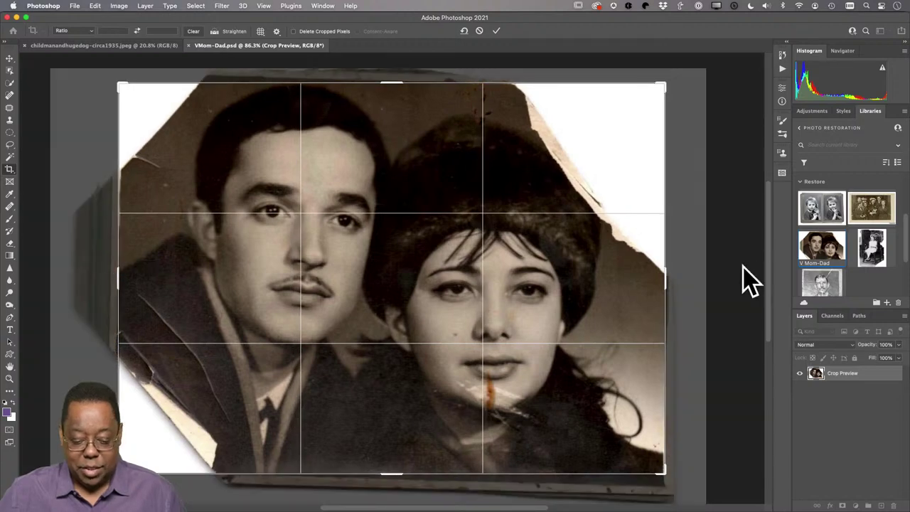
drag(695, 169, 697, 158)
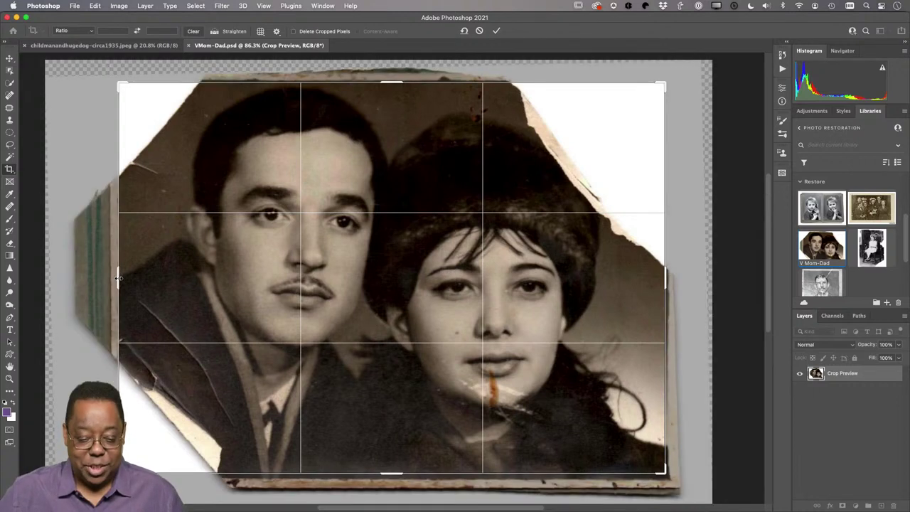
drag(118, 278, 120, 278)
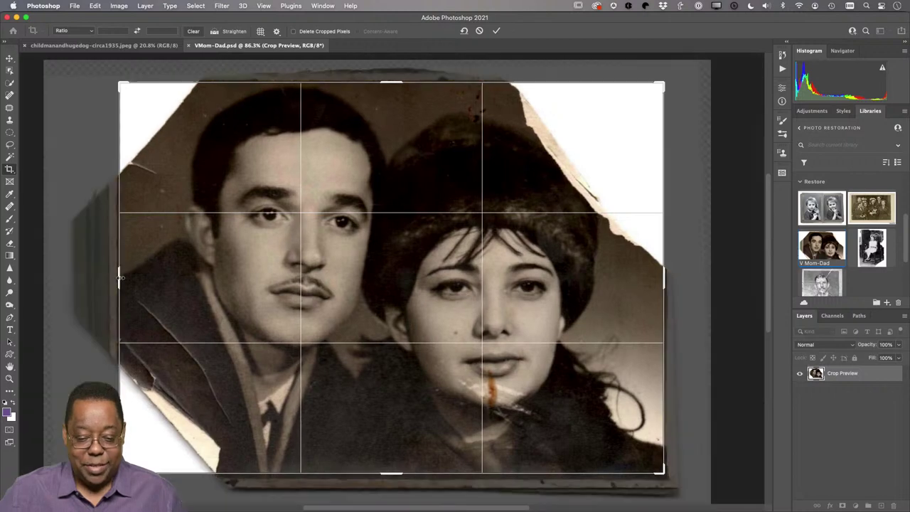
click(496, 31)
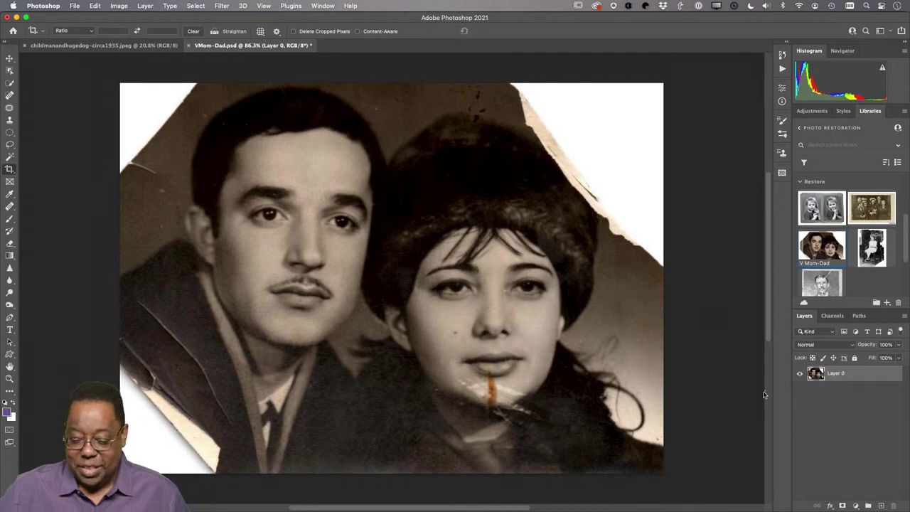
Step: Duplicate Layer 0, hide the original, and select the hidden Layer 0
drag(853, 379, 882, 507)
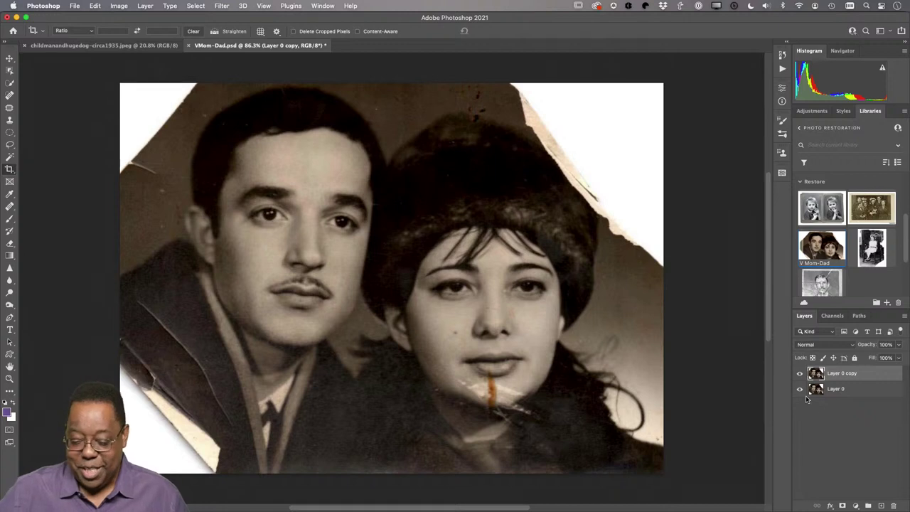
scroll(773, 398, right, 3)
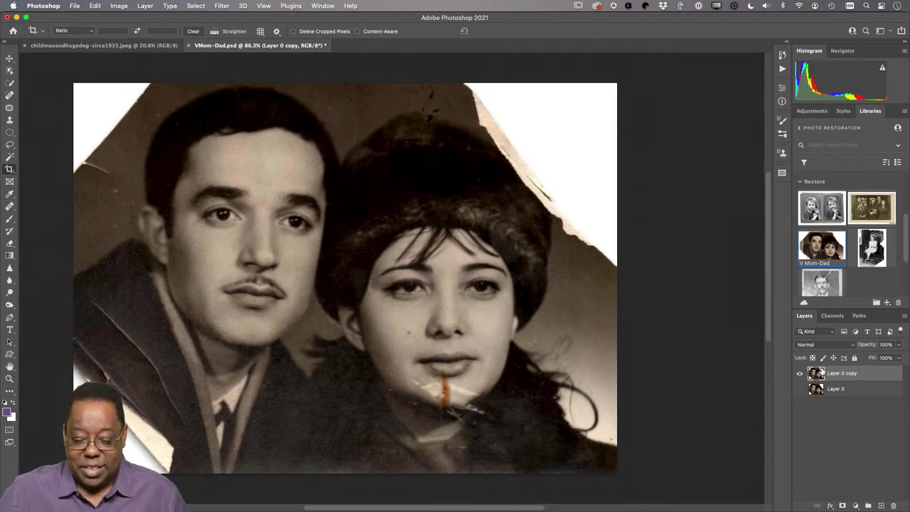
click(855, 391)
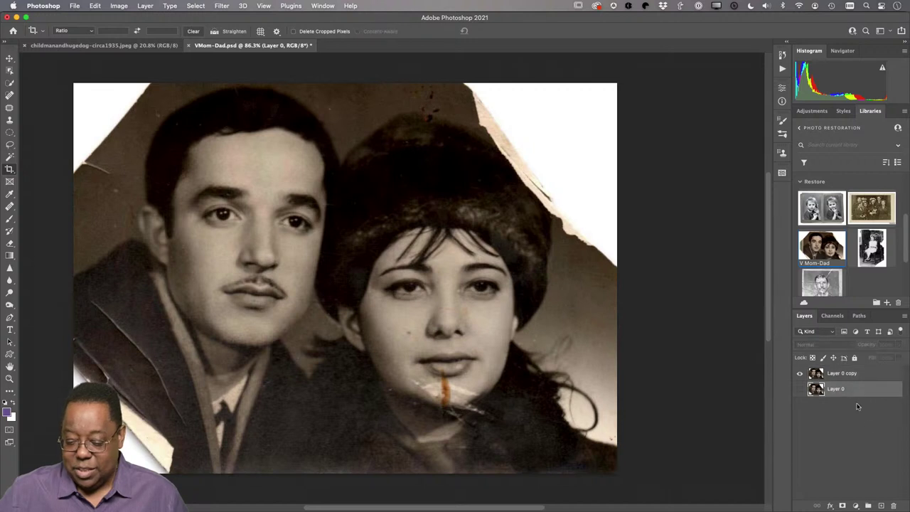
Step: Add an empty layer above Layer 0 and sample the brown backdrop beside the man's head as the foreground color
click(882, 505)
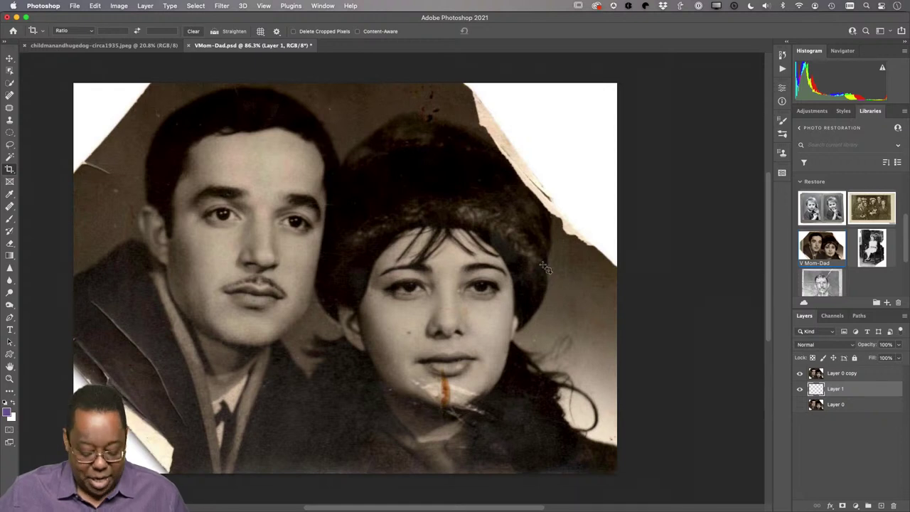
key(i)
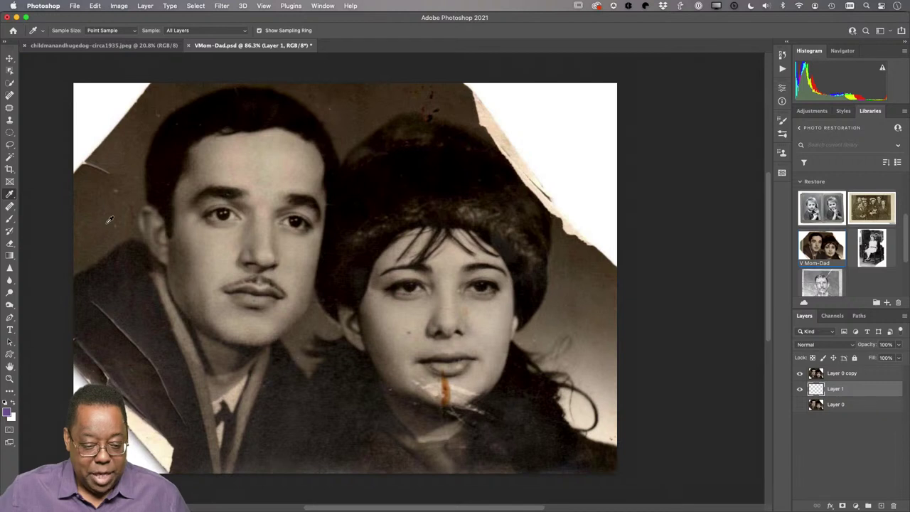
click(131, 162)
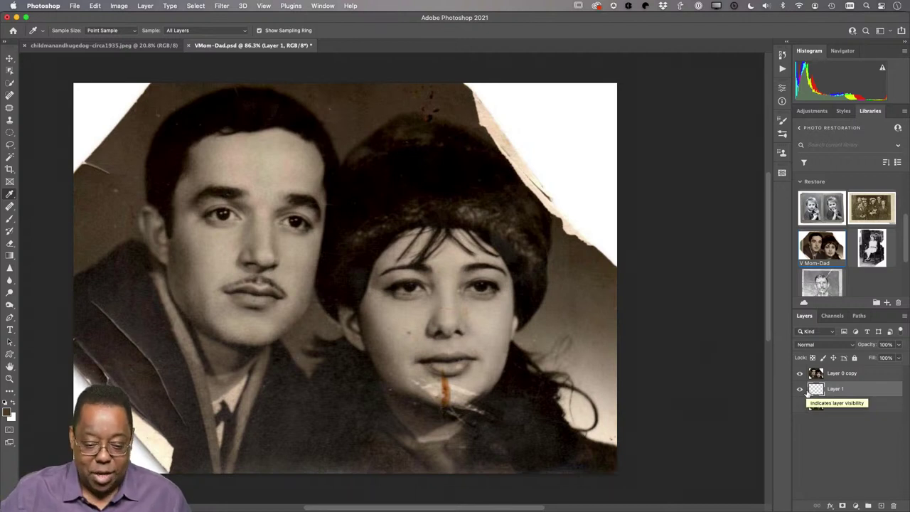
Step: Try filling the empty layer with the sampled brown, undo the fill, and delete the layer
key(alt+BackSpace)
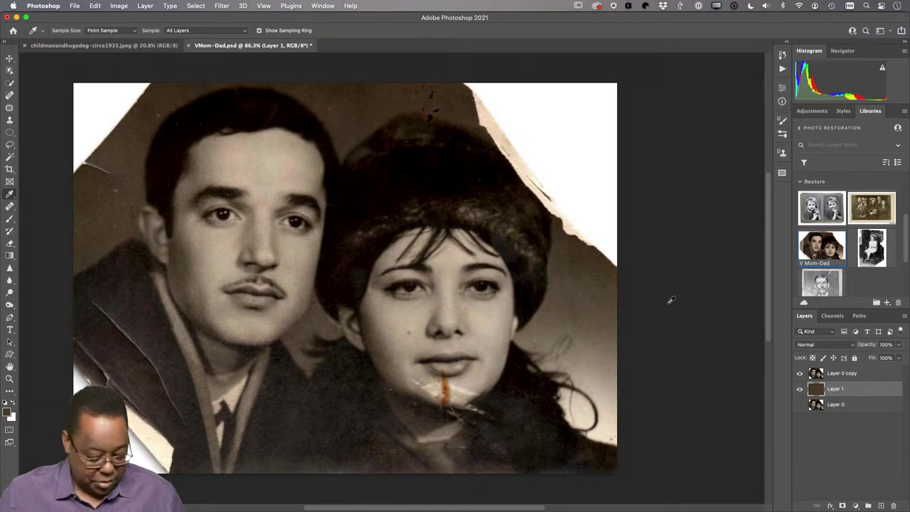
key(super+z)
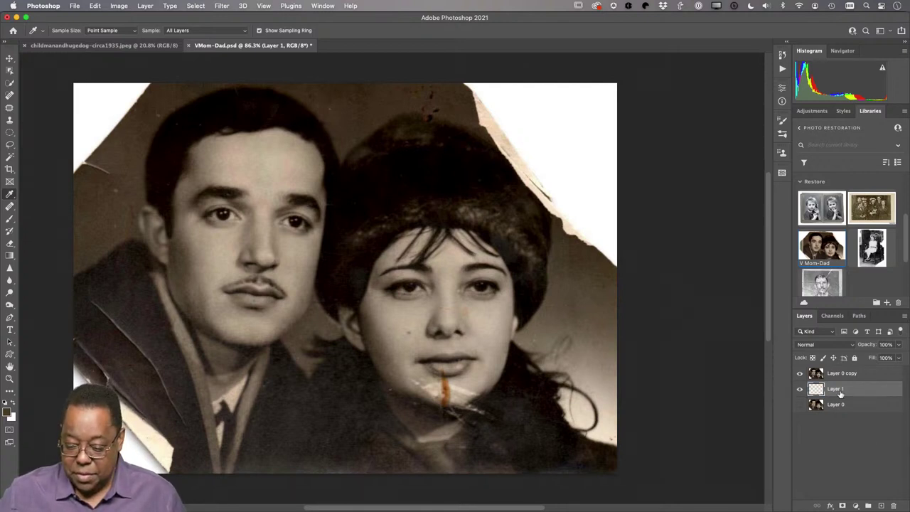
drag(840, 392, 894, 506)
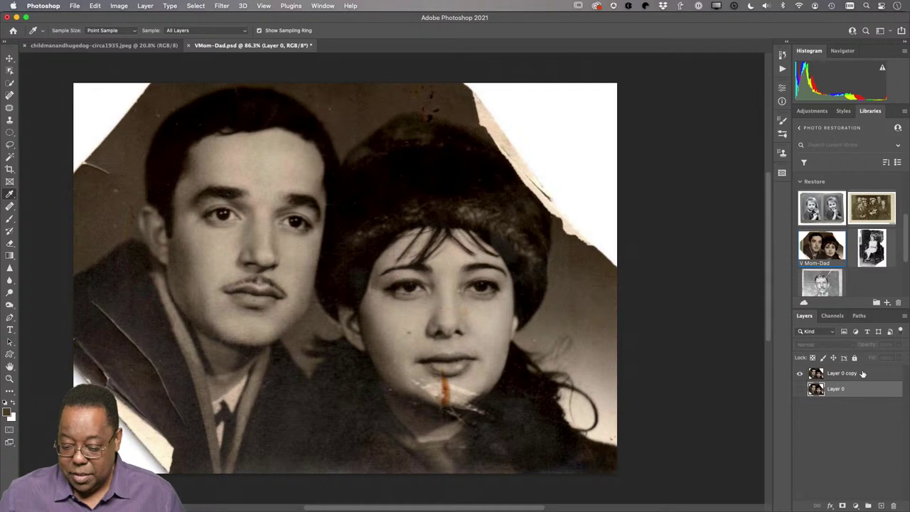
Step: Select the couple on Layer 0 copy with the automatic Subject selection
click(863, 374)
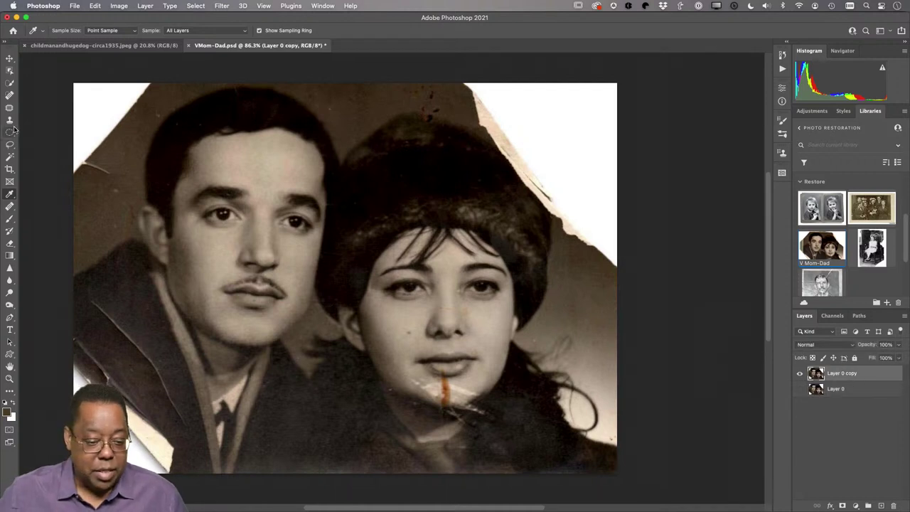
click(198, 6)
click(169, 6)
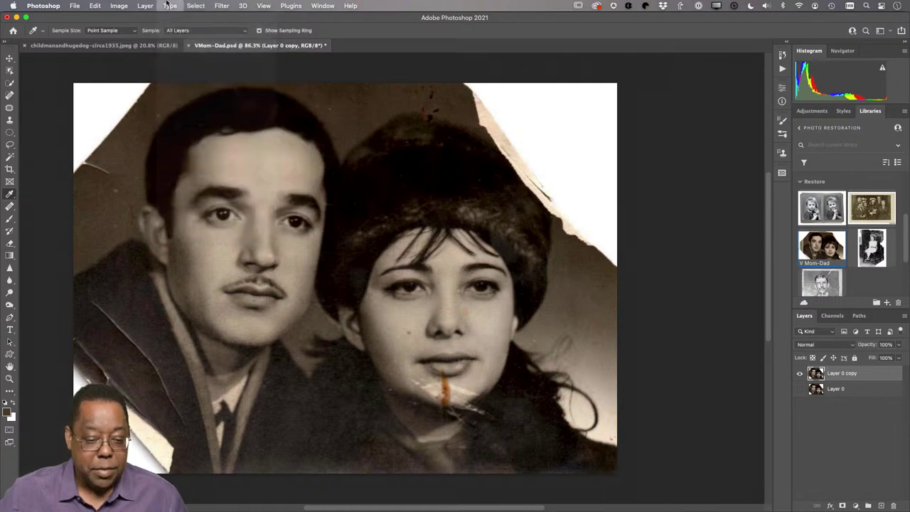
click(172, 5)
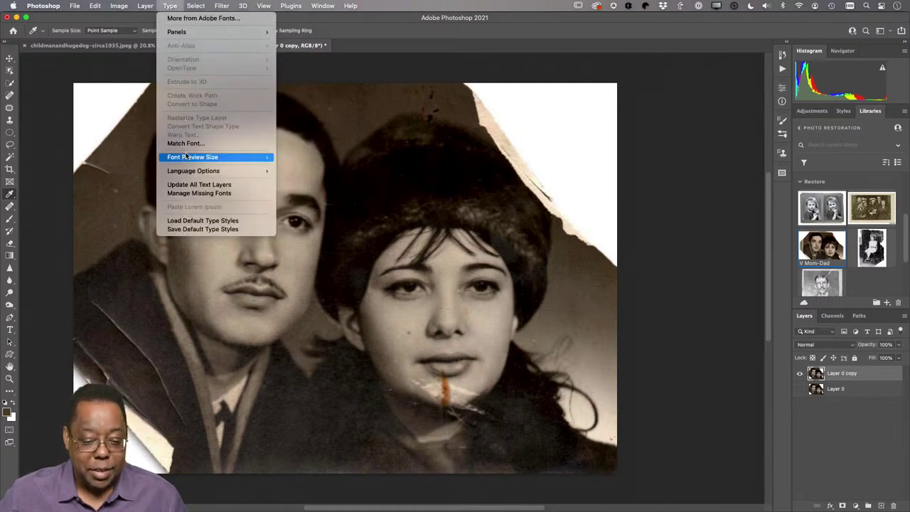
mouse_move(189, 5)
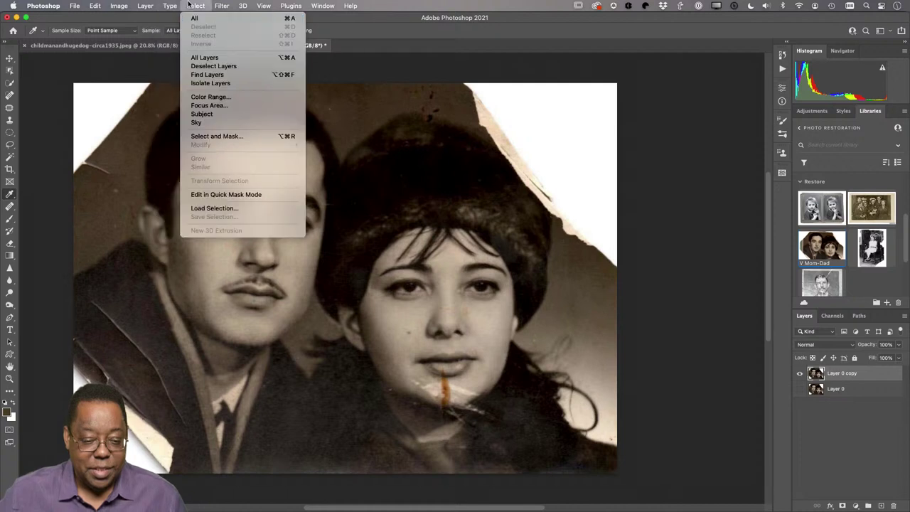
click(217, 115)
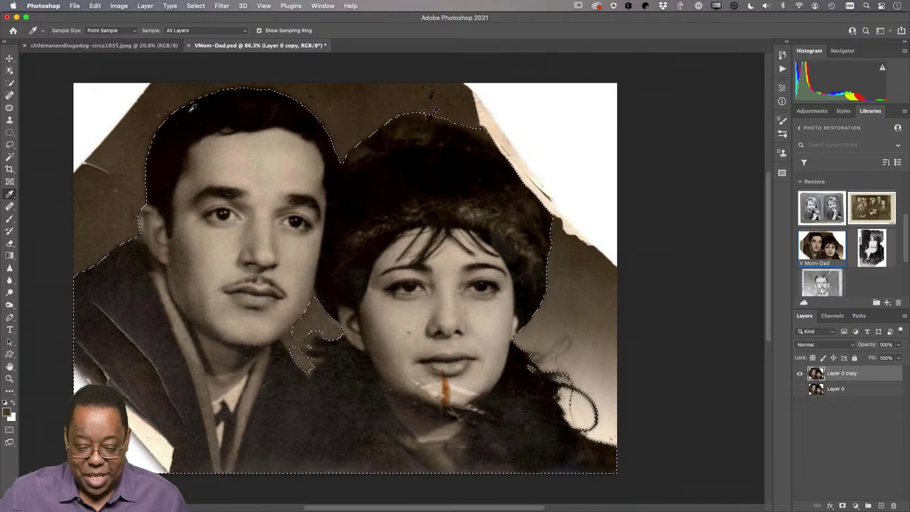
Step: Invert the subject selection and try masking Layer 0 copy with it, undo the mask, and invert the selection back
click(192, 6)
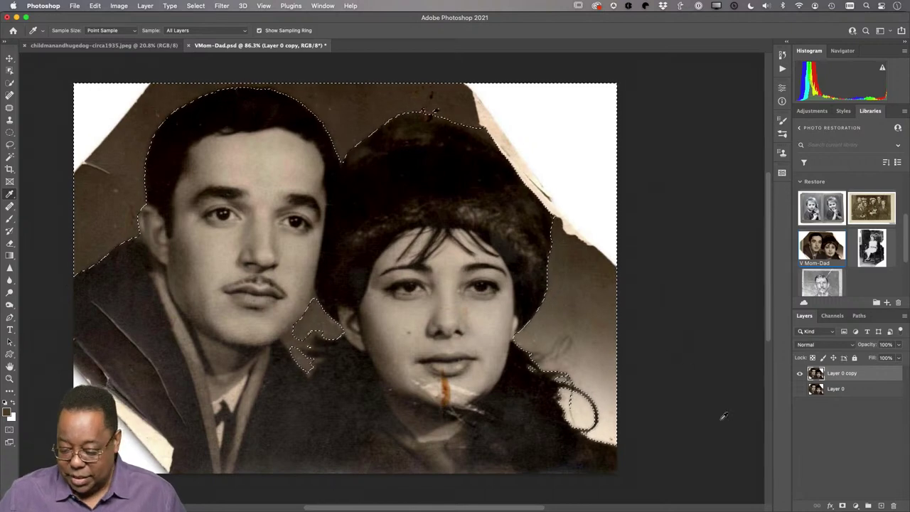
alt+click(843, 505)
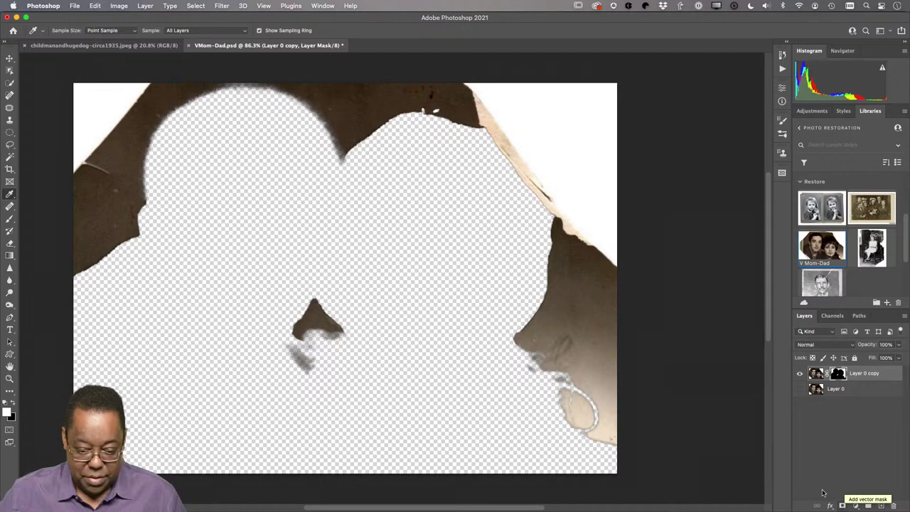
key(super+z)
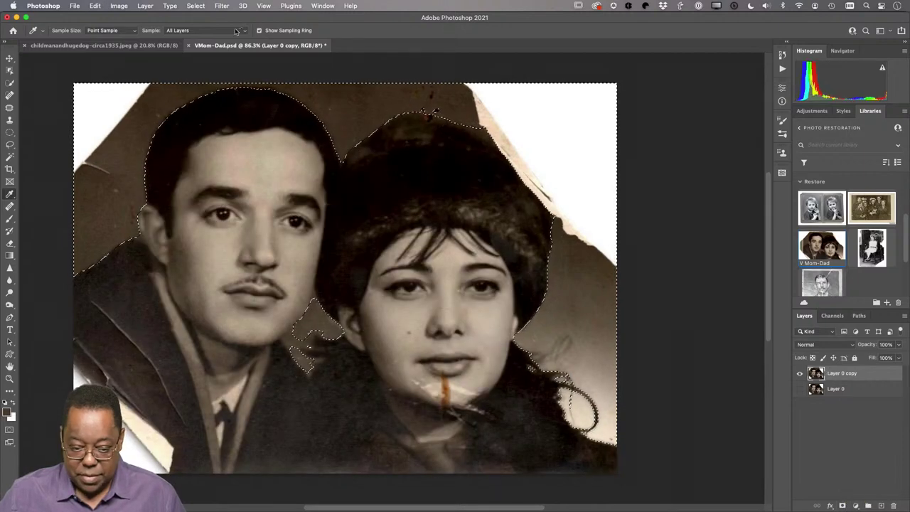
click(213, 6)
mouse_move(196, 6)
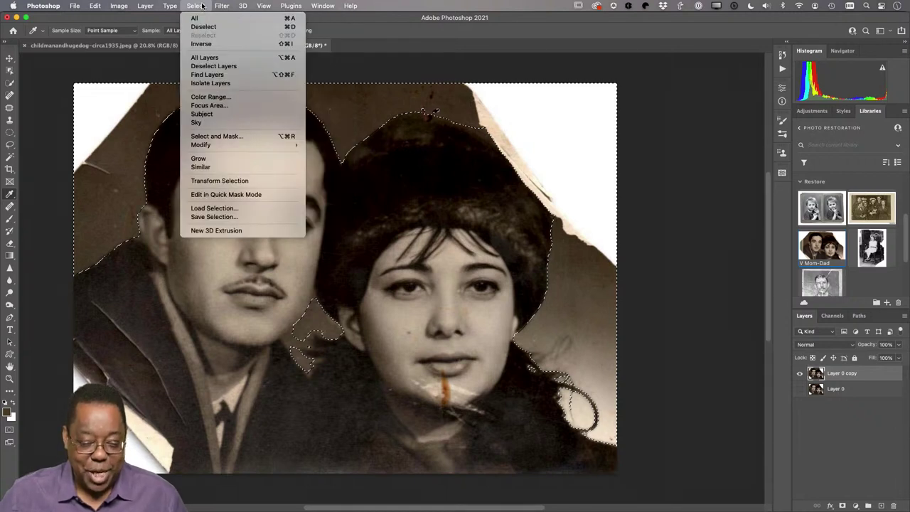
click(201, 43)
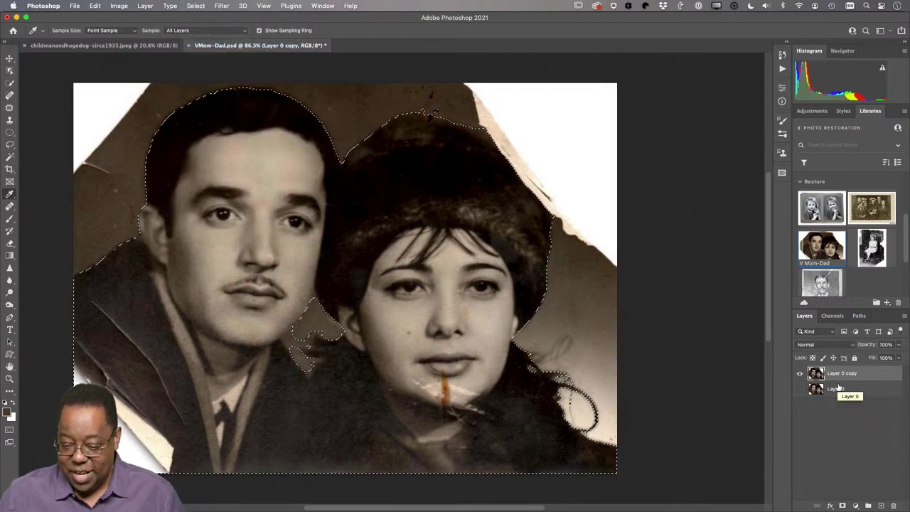
Step: Mask Layer 0 copy to the selected couple and add a layer beneath it filled with the sampled brown
click(843, 506)
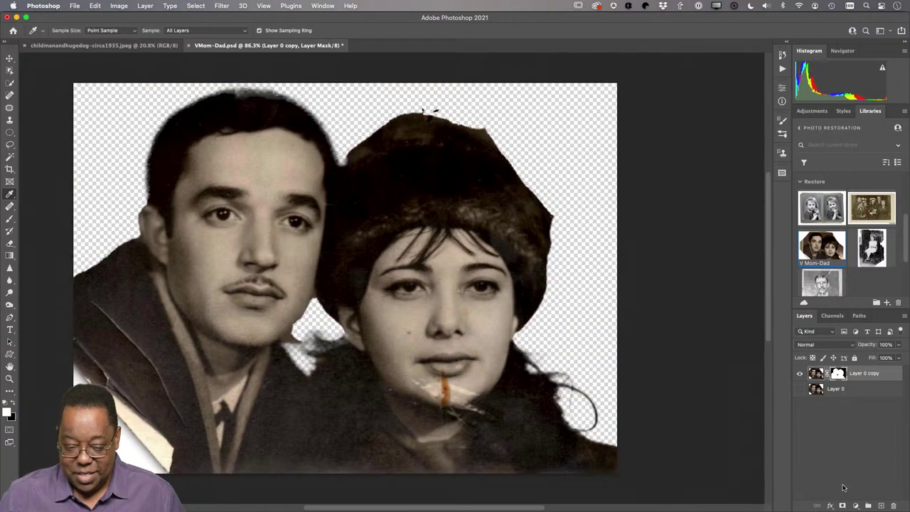
click(882, 505)
drag(859, 375, 857, 397)
key(alt+BackSpace)
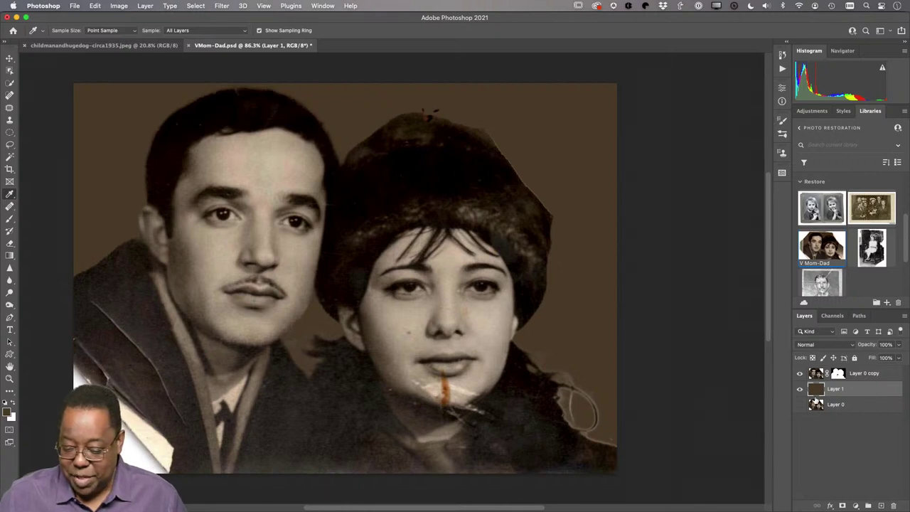
Step: Outline the torn, white lower corner of the man's coat on Layer 0 copy with a freehand Lasso selection
click(838, 374)
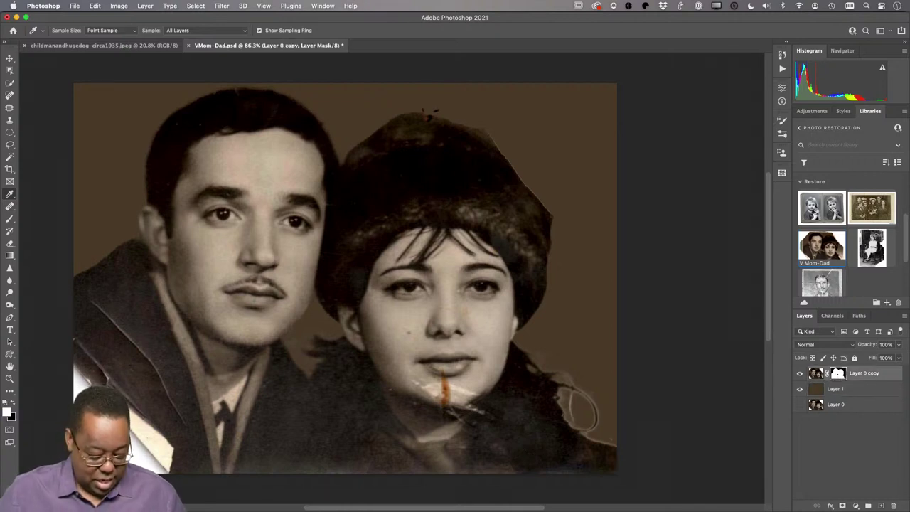
key(b)
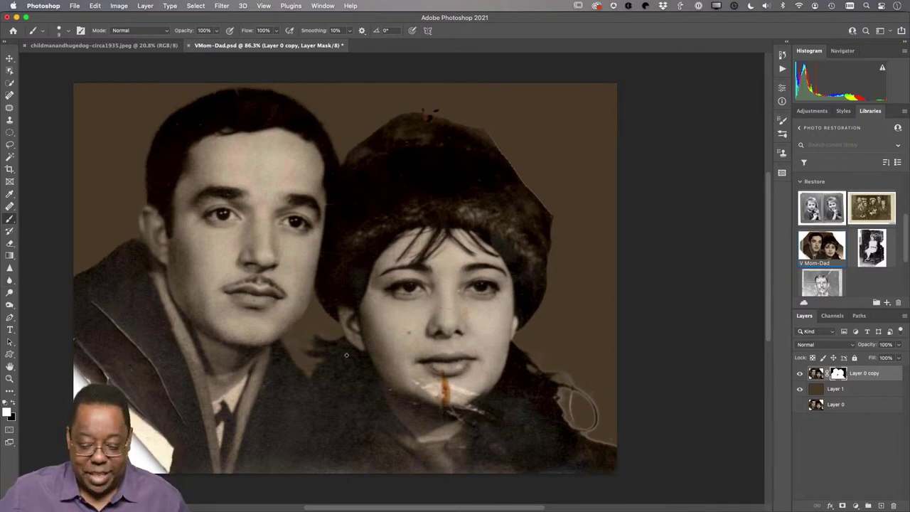
click(816, 374)
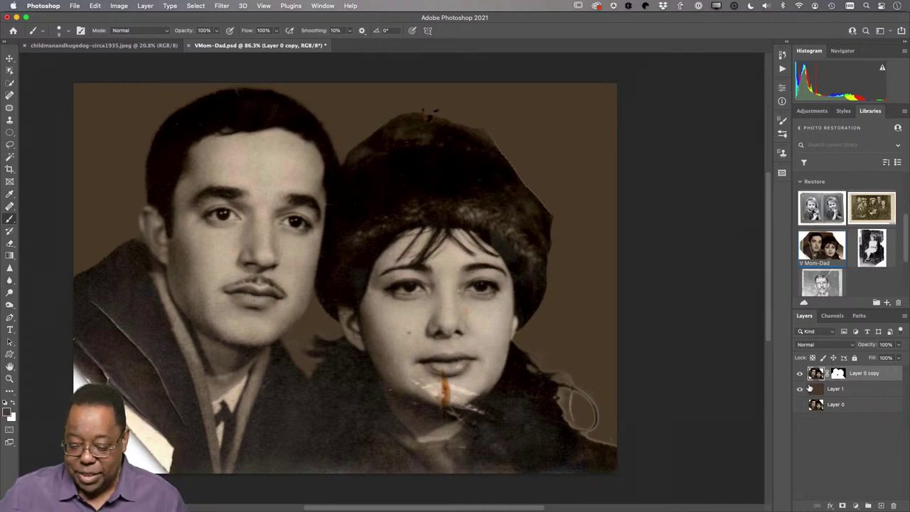
click(10, 144)
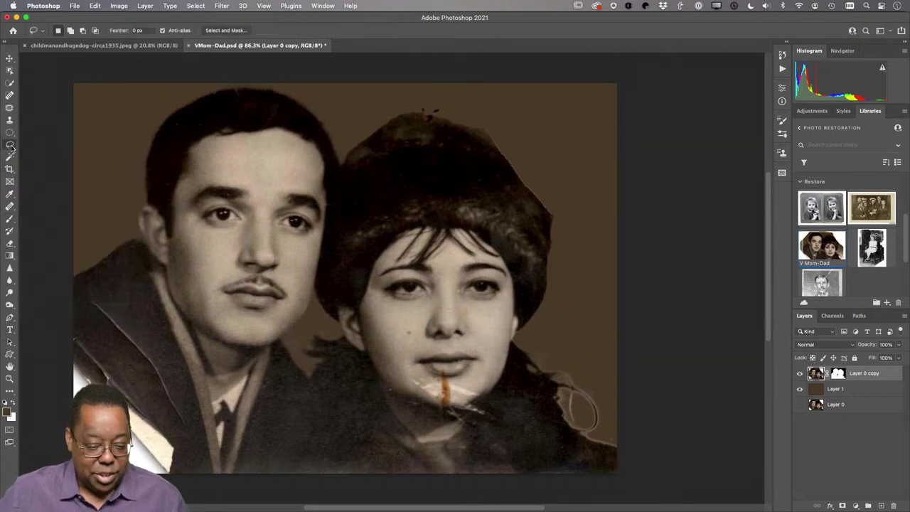
mouse_move(93, 346)
mouse_down()
mouse_move(60, 347)
mouse_move(59, 419)
mouse_up()
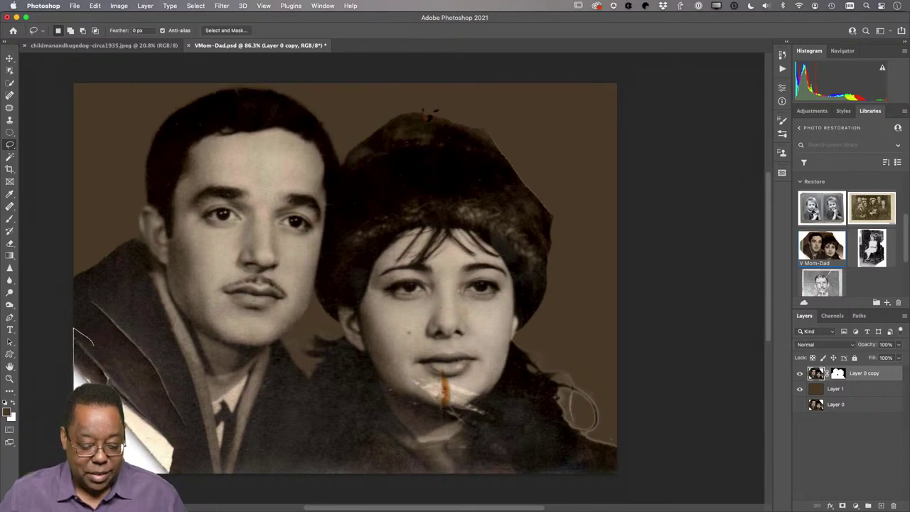
mouse_move(59, 419)
mouse_down()
mouse_move(78, 473)
mouse_move(174, 475)
mouse_move(178, 440)
mouse_move(128, 372)
mouse_move(82, 345)
mouse_up()
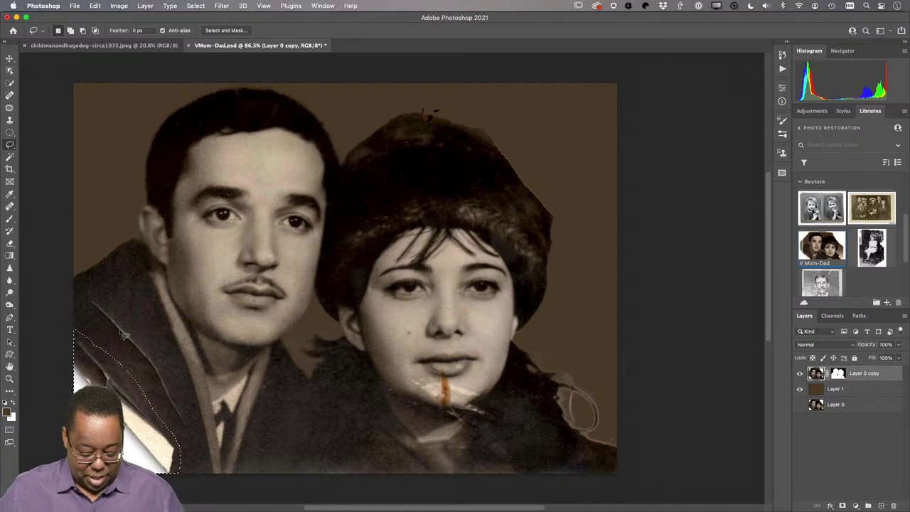
Step: Fill the selected torn corner with a dark colour sampled from the man's coat
key(i)
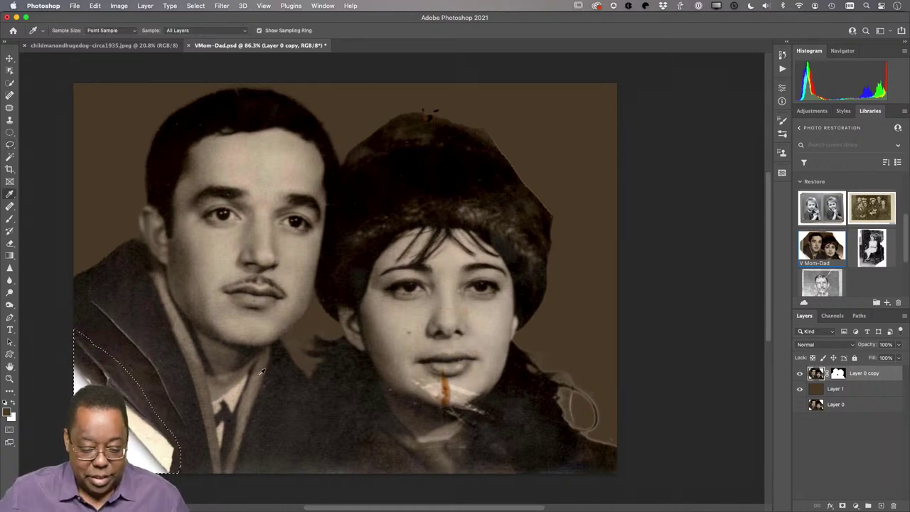
click(179, 414)
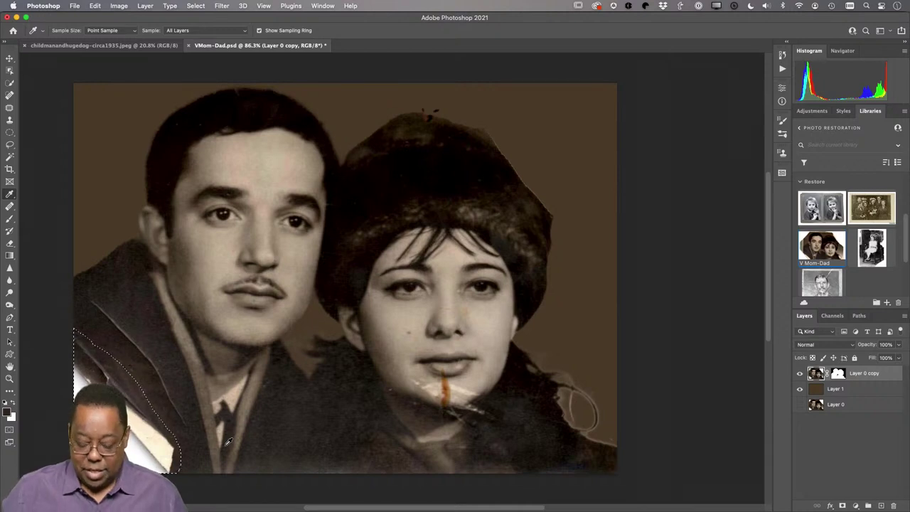
key(alt+BackSpace)
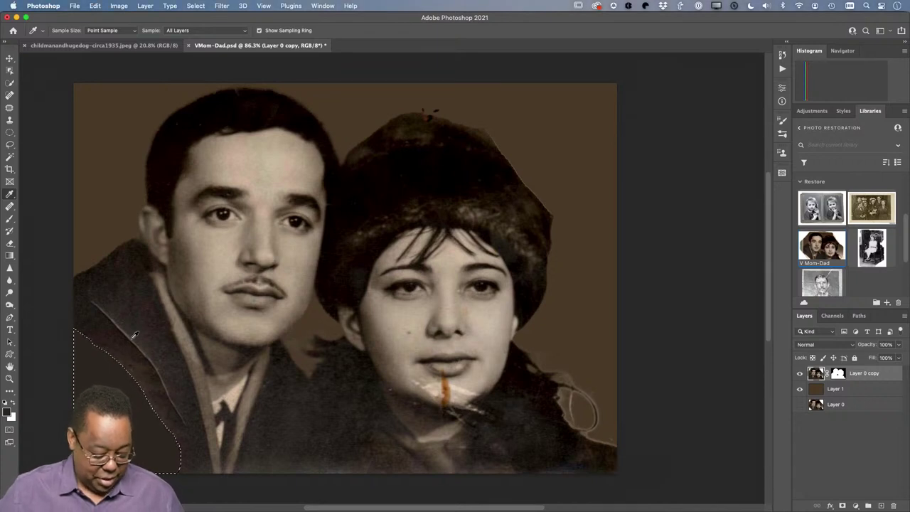
Step: Clone texture from the man's coat shoulder over the filled corner with a 100 px Clone Stamp, and clear the selection
key(s)
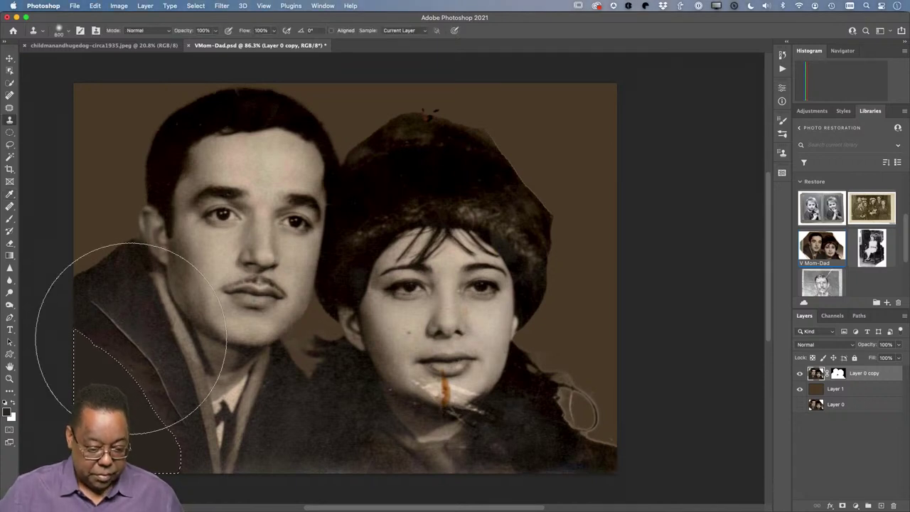
key(bracketleft)
key(bracketleft)
key(bracketleft)
key(bracketleft)
key(bracketleft)
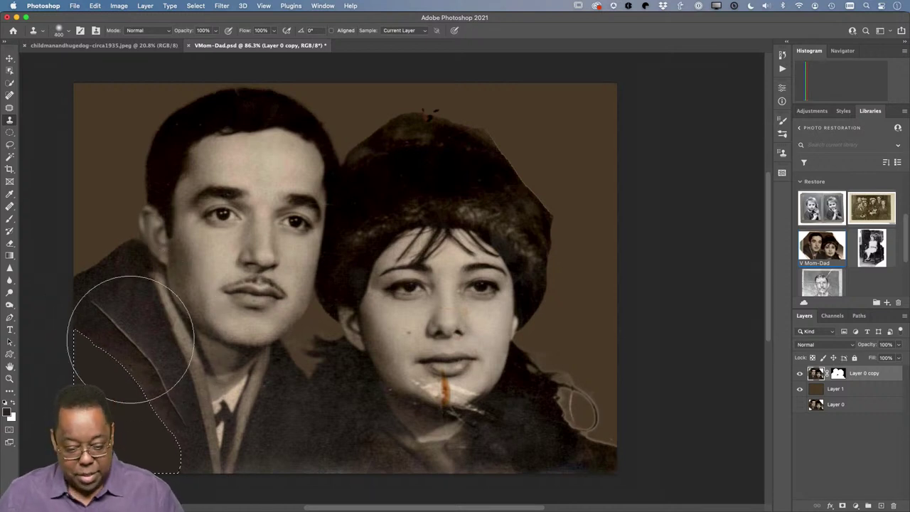
key(bracketleft)
key(bracketleft)
key(bracketleft)
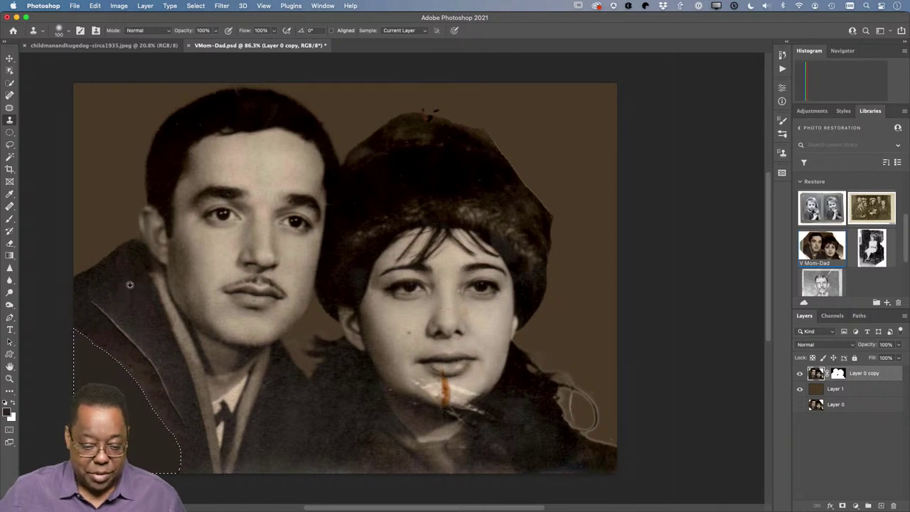
alt+click(131, 285)
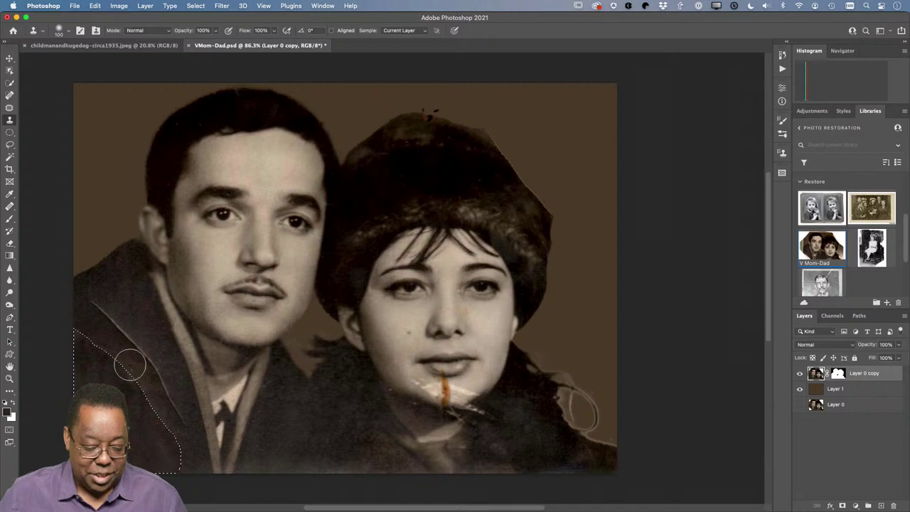
key(super+d)
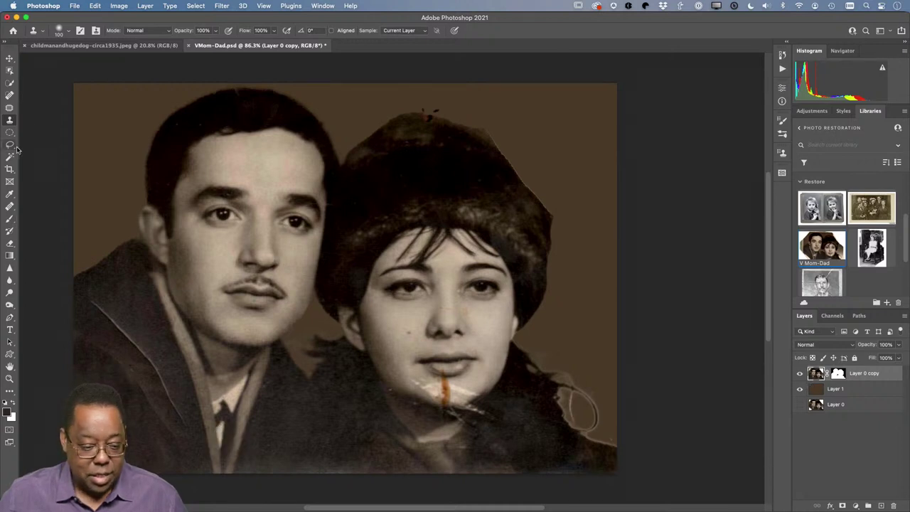
Step: Patch the seam and the dark spots in the rebuilt part of the man's coat with clean coat texture
click(10, 108)
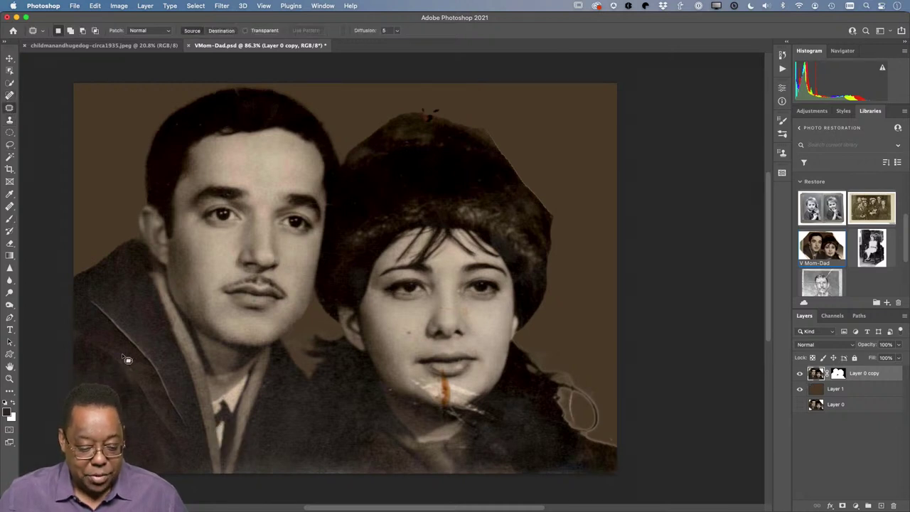
mouse_move(118, 349)
mouse_down()
mouse_move(84, 332)
mouse_move(87, 351)
mouse_move(173, 445)
mouse_move(174, 404)
mouse_move(151, 441)
mouse_move(144, 362)
mouse_up()
key(super+d)
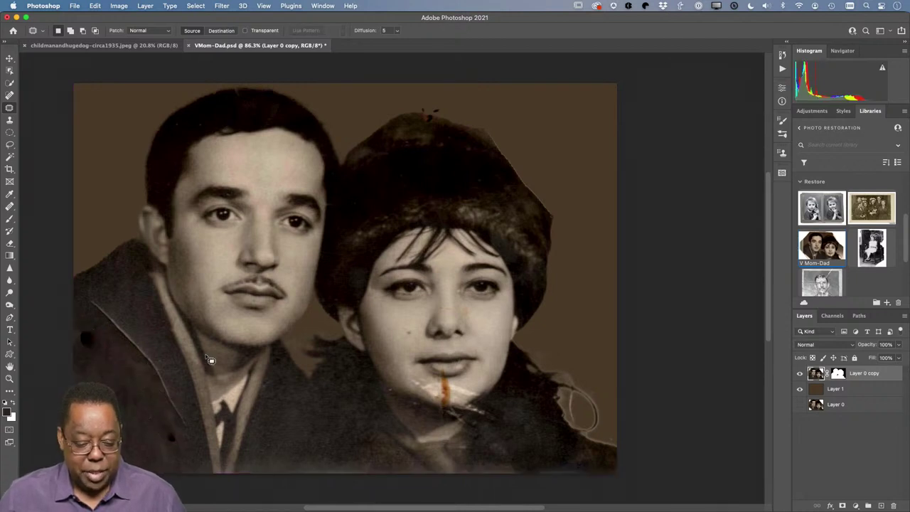
mouse_move(97, 329)
mouse_down()
mouse_move(82, 352)
mouse_move(95, 330)
mouse_up()
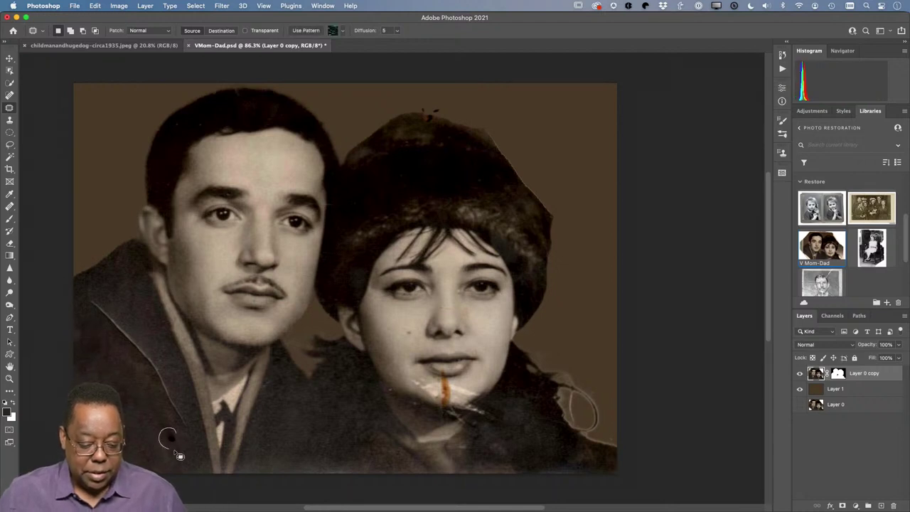
mouse_move(168, 429)
mouse_down()
mouse_move(176, 448)
mouse_move(166, 430)
mouse_up()
key(super+d)
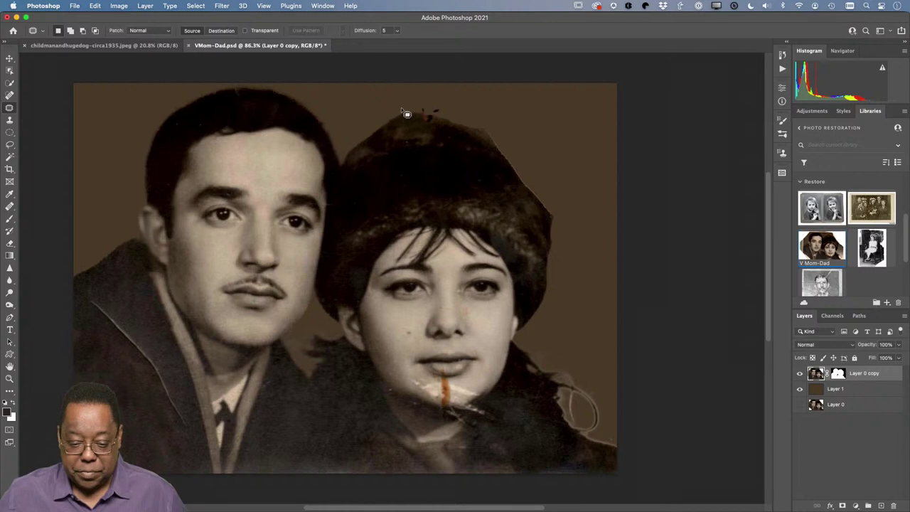
Step: Outline the intact upper curve of the woman's hat on the side nearest the man and copy it to a new layer
mouse_move(374, 115)
mouse_down()
mouse_move(353, 141)
mouse_move(349, 180)
mouse_move(371, 186)
mouse_move(419, 170)
mouse_move(449, 145)
mouse_move(450, 130)
mouse_move(431, 132)
mouse_move(420, 115)
mouse_up()
drag(414, 106, 415, 107)
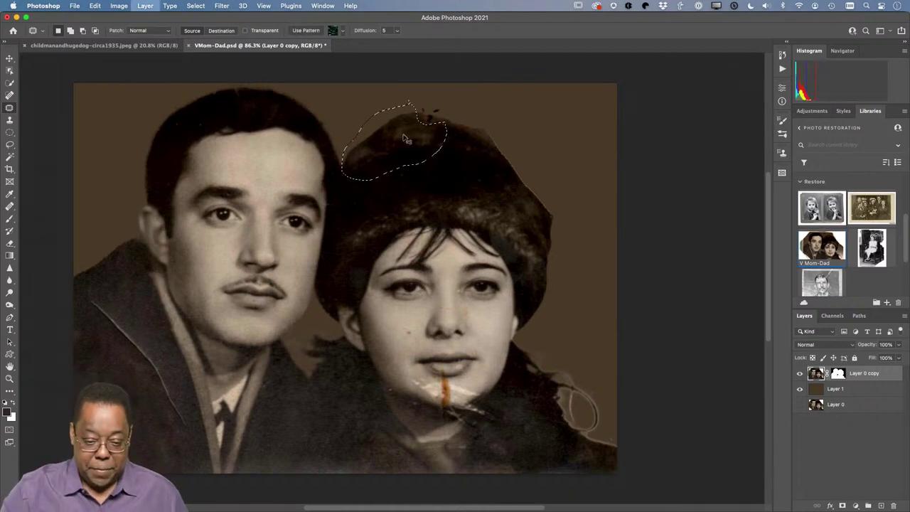
key(super+d)
key(super+shift+alt+n)
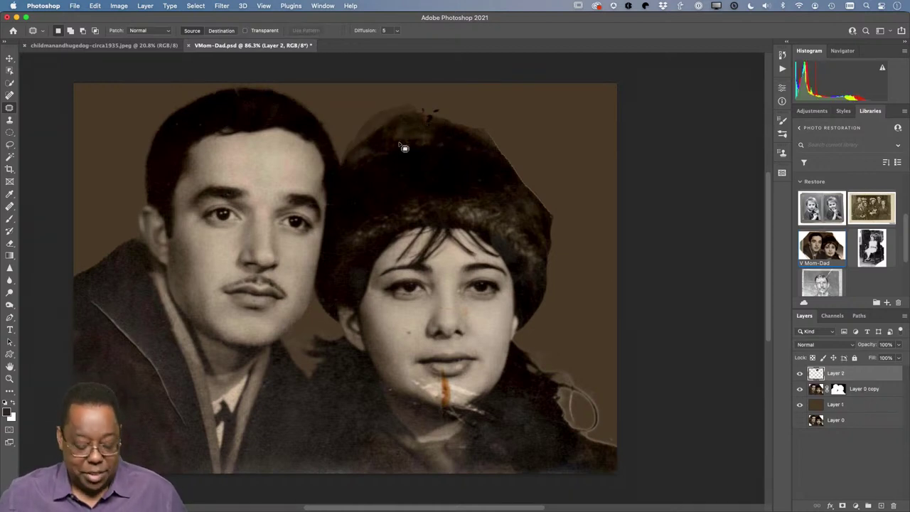
Step: Move the copied hat piece over the hat's damaged far side and flip it horizontally
key(v)
drag(403, 146, 501, 183)
right_click(496, 183)
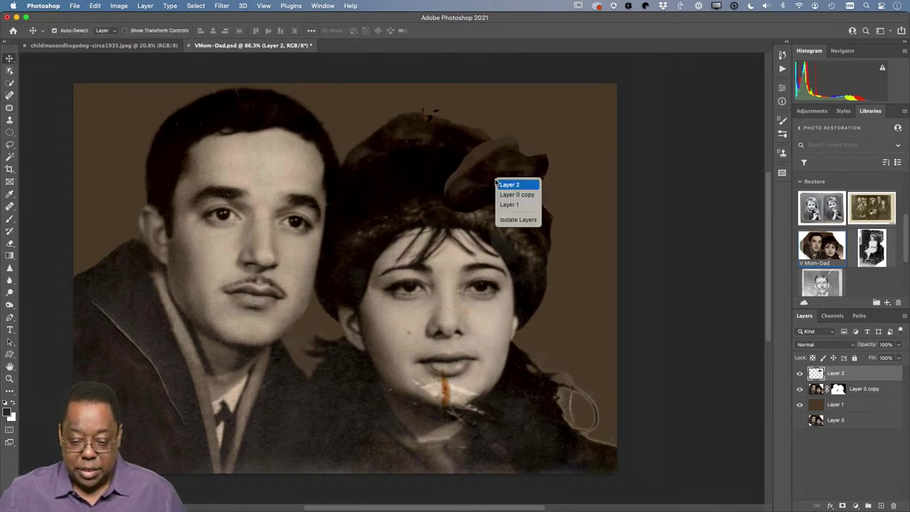
click(489, 165)
key(super+t)
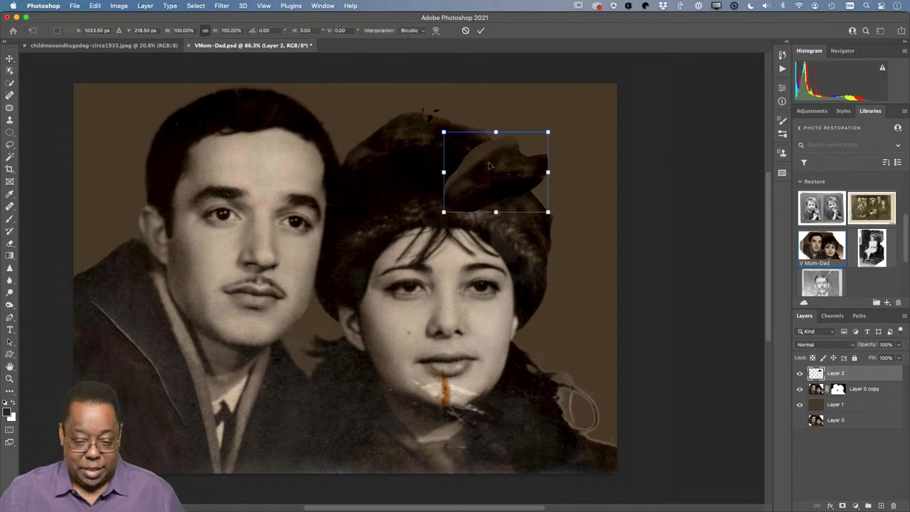
right_click(501, 174)
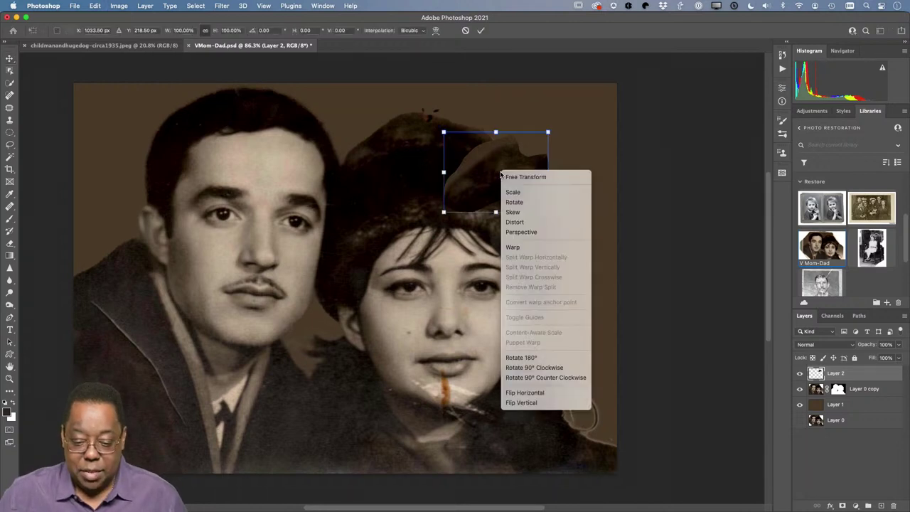
click(537, 393)
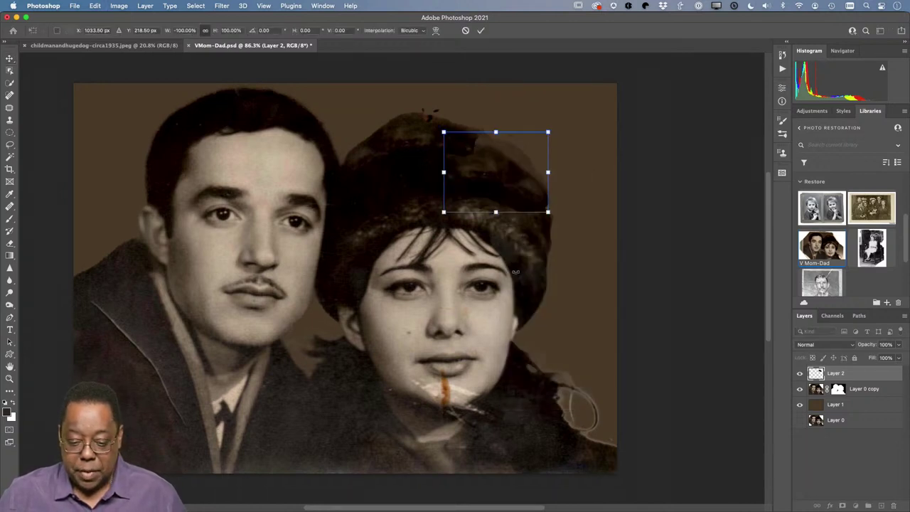
Step: Rotate and fit the flipped piece to the hat's curve, and mask away its excess with a 40 px black brush
drag(511, 214, 535, 214)
drag(591, 212, 554, 238)
drag(525, 209, 519, 212)
key(Return)
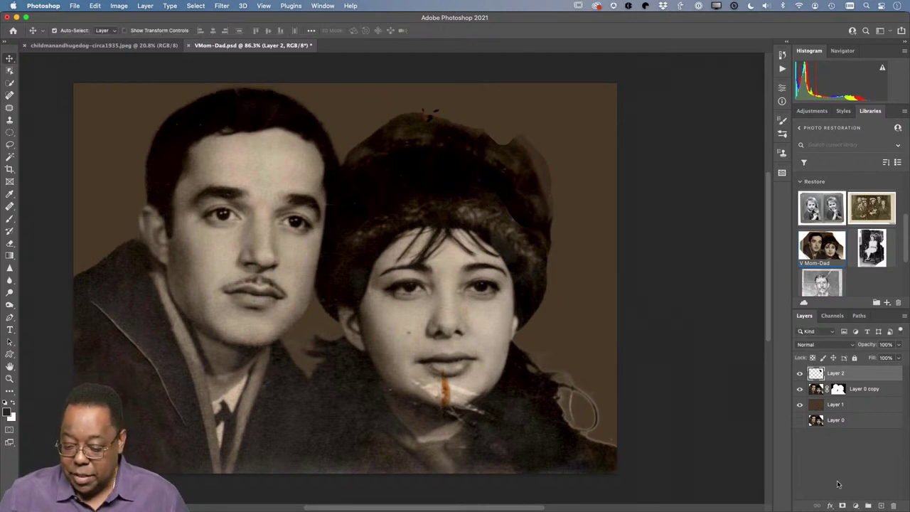
click(843, 506)
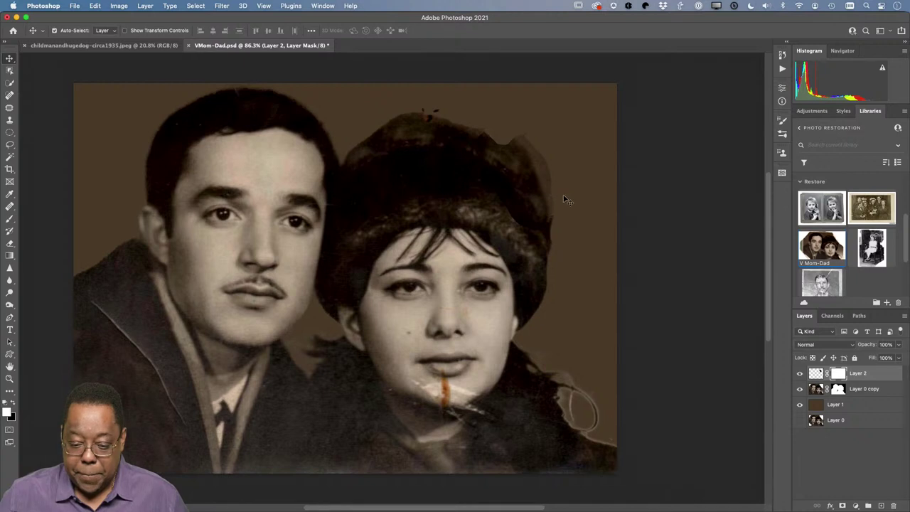
key(b)
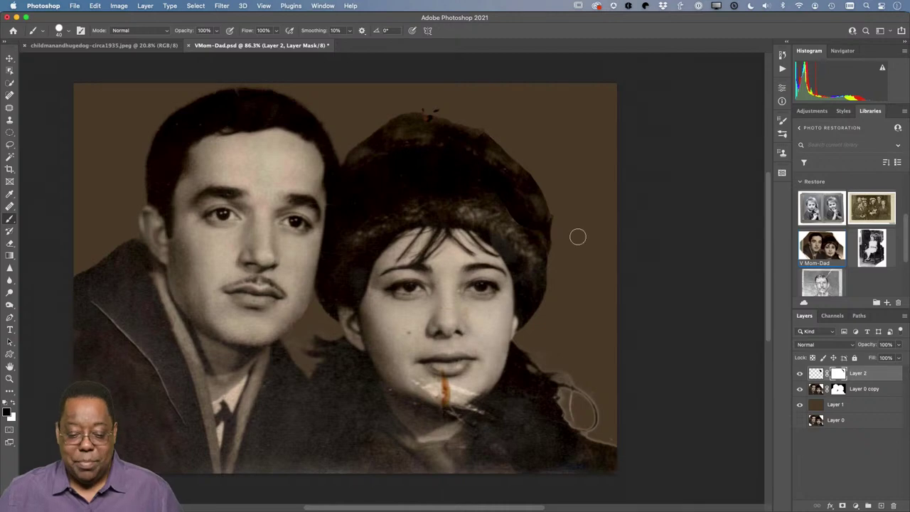
Step: Heal the discoloured marks on the woman's nose and cheek on Layer 0 copy with a 30 px Spot Healing Brush
click(816, 389)
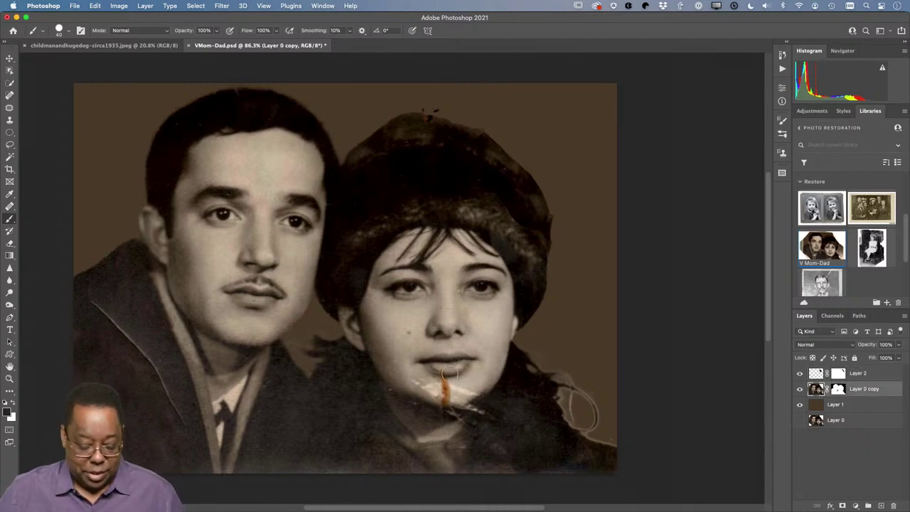
key(z)
drag(439, 372, 416, 345)
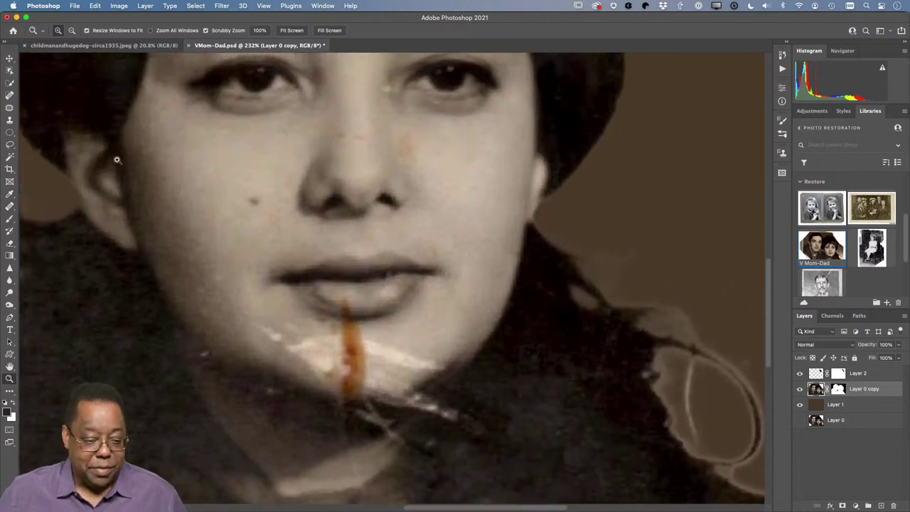
click(10, 95)
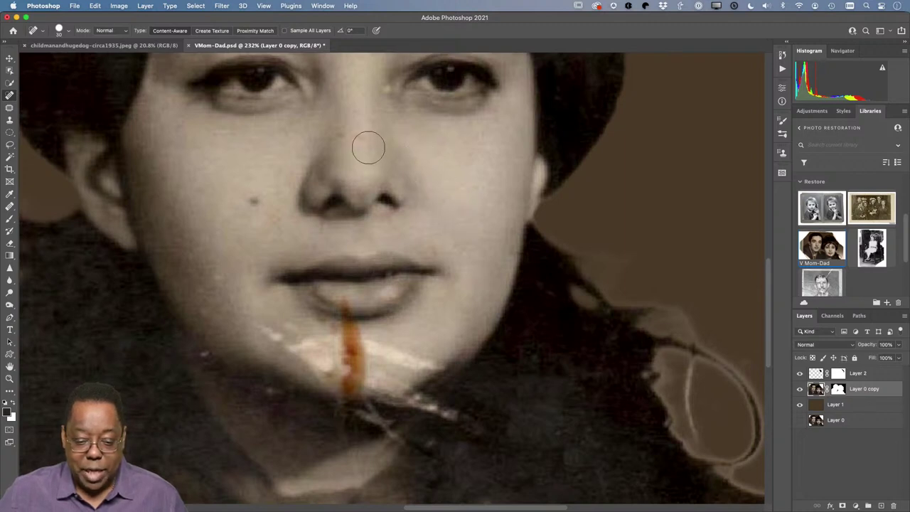
click(341, 146)
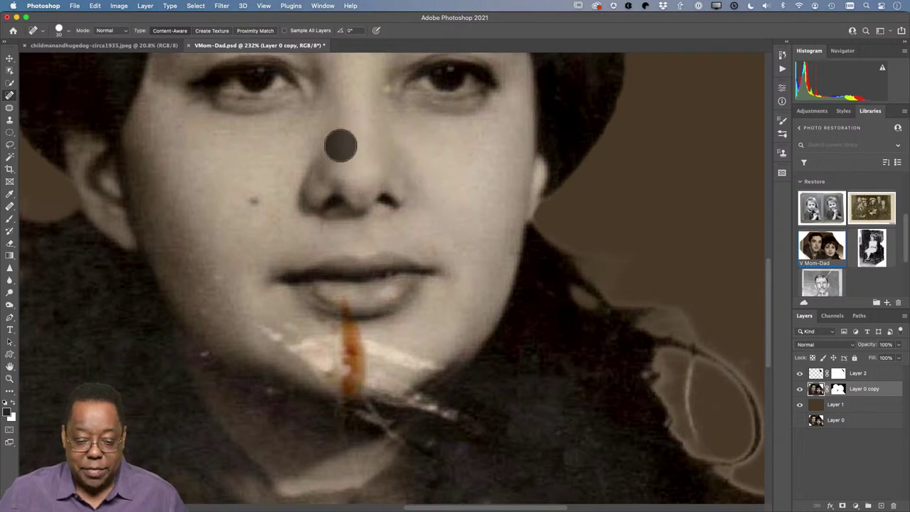
click(278, 221)
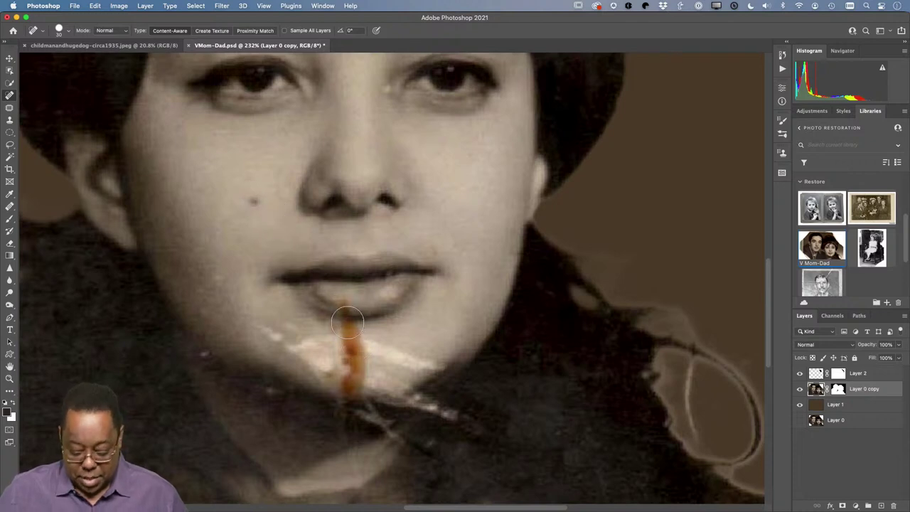
Step: Heal the white cracks across the woman's chin and into the coat below it with a 15 px Spot Healing Brush
key(bracketleft)
key(bracketleft)
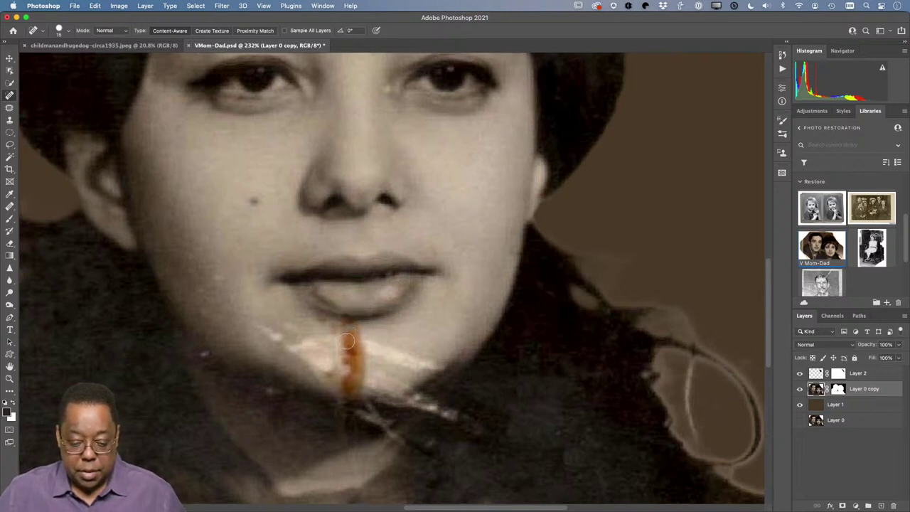
mouse_move(344, 341)
mouse_down()
mouse_move(311, 342)
mouse_move(292, 358)
mouse_move(337, 346)
mouse_move(353, 327)
mouse_up()
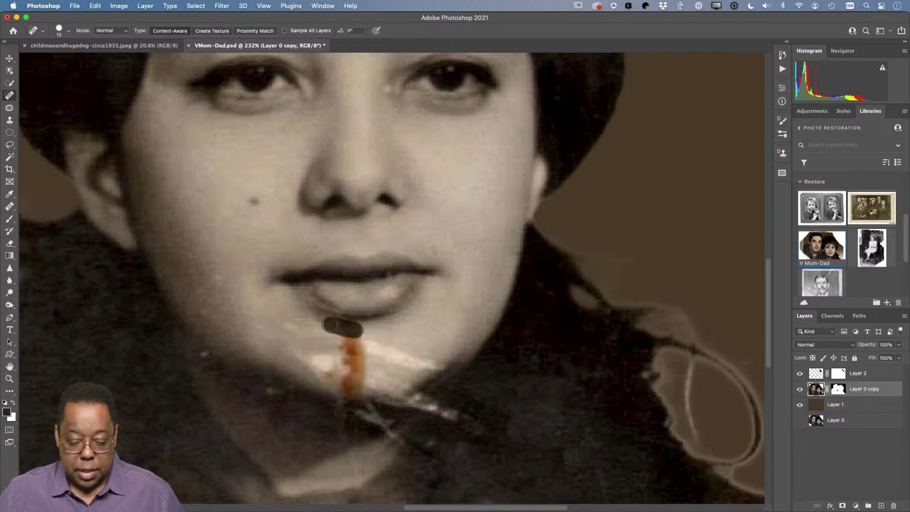
click(353, 322)
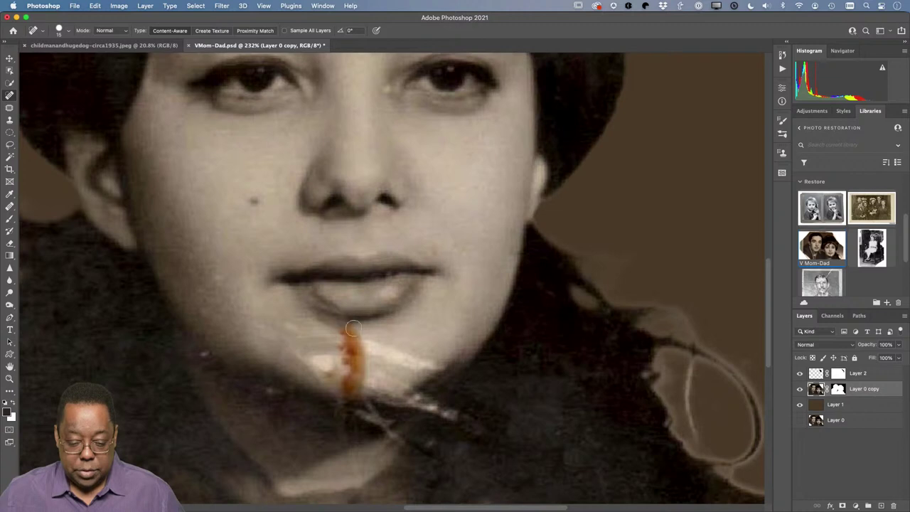
mouse_move(355, 334)
mouse_down()
mouse_move(342, 343)
mouse_move(440, 365)
mouse_move(407, 366)
mouse_up()
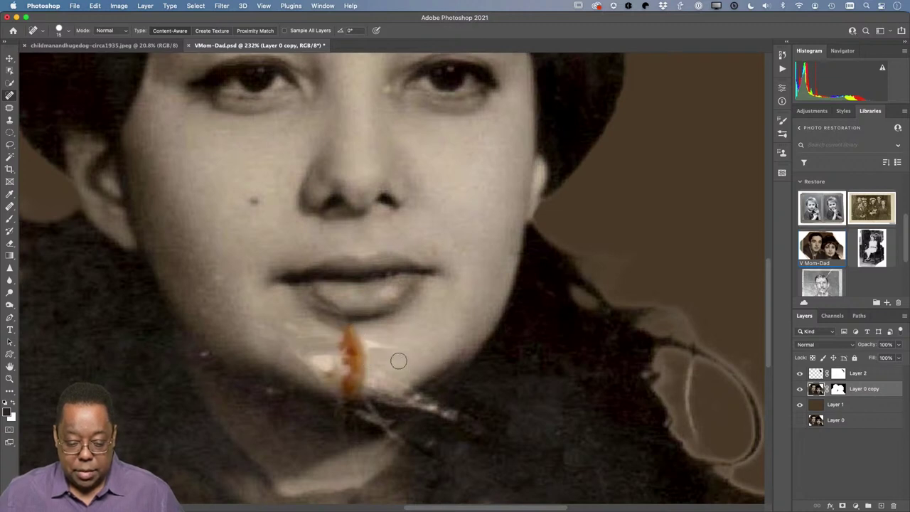
mouse_move(451, 429)
mouse_down()
mouse_move(404, 402)
mouse_move(421, 395)
mouse_move(401, 411)
mouse_move(402, 445)
mouse_move(368, 421)
mouse_move(394, 426)
mouse_move(365, 418)
mouse_move(374, 414)
mouse_move(347, 416)
mouse_up()
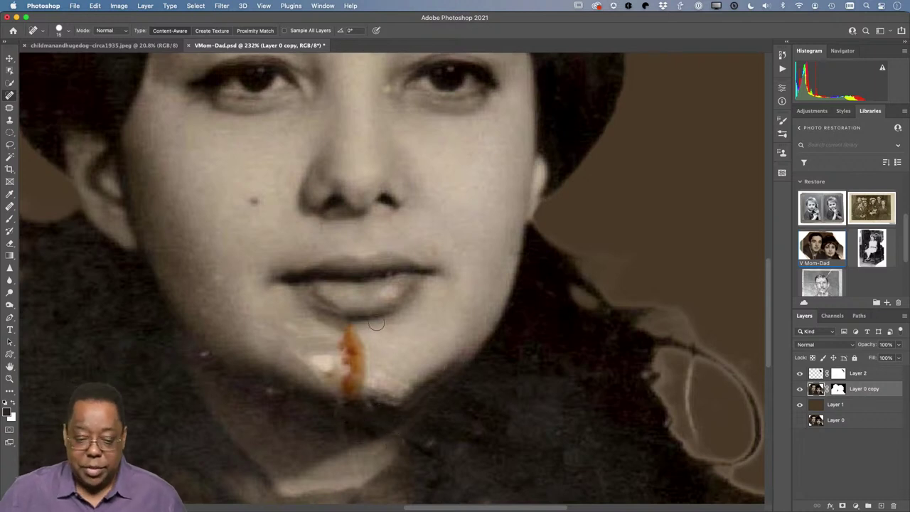
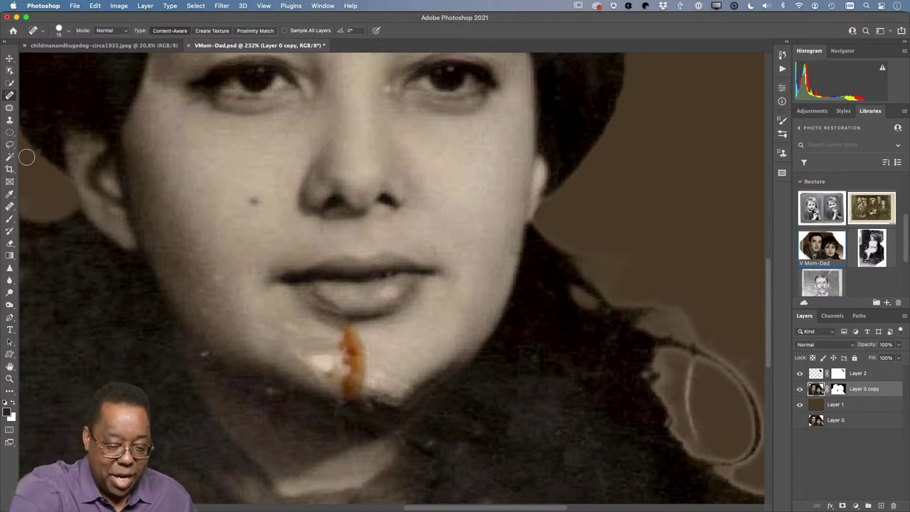
Step: Patch the orange stain and the pale blotch beside it on the woman's chin with clean skin using the Patch tool
click(14, 108)
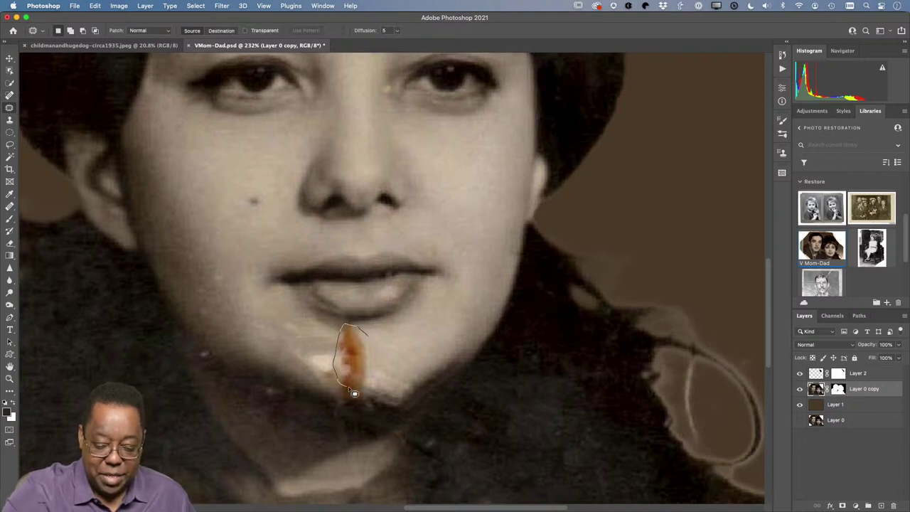
mouse_move(354, 392)
mouse_down()
mouse_move(371, 361)
mouse_move(398, 365)
mouse_up()
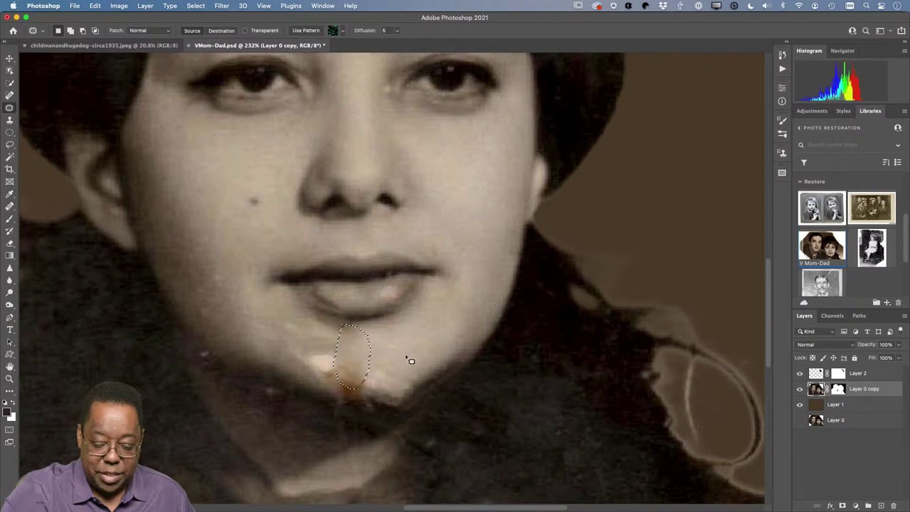
key(super+d)
mouse_move(332, 369)
mouse_down()
mouse_move(337, 391)
mouse_move(363, 395)
mouse_move(397, 360)
mouse_up()
key(super+d)
mouse_move(340, 350)
mouse_down()
mouse_move(317, 378)
mouse_move(364, 370)
mouse_up()
key(super+d)
mouse_move(347, 402)
mouse_down()
mouse_move(370, 395)
mouse_move(337, 329)
mouse_move(362, 376)
mouse_move(386, 375)
mouse_up()
key(super+d)
key(super+d)
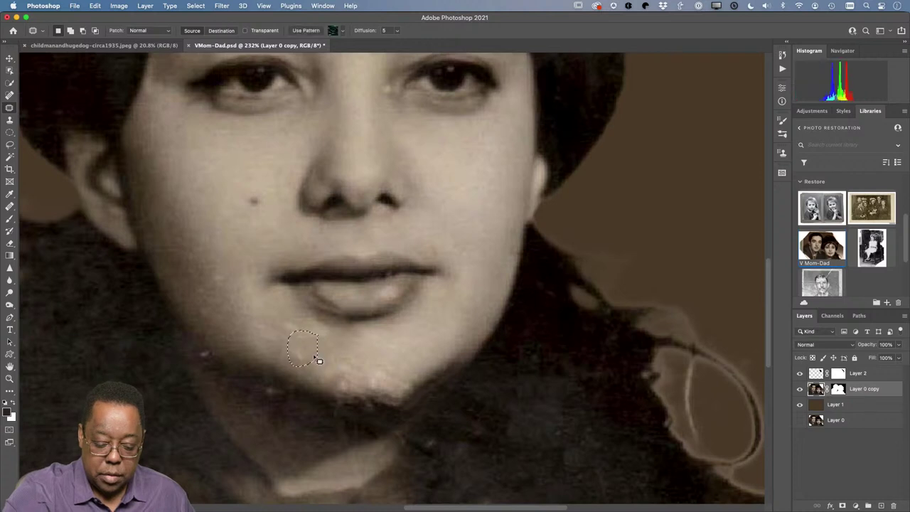
Step: Patch the small blemishes on the woman's cheek, along her jaw and in the shadow of her neck
mouse_move(296, 323)
mouse_down()
mouse_move(271, 350)
mouse_move(278, 325)
mouse_up()
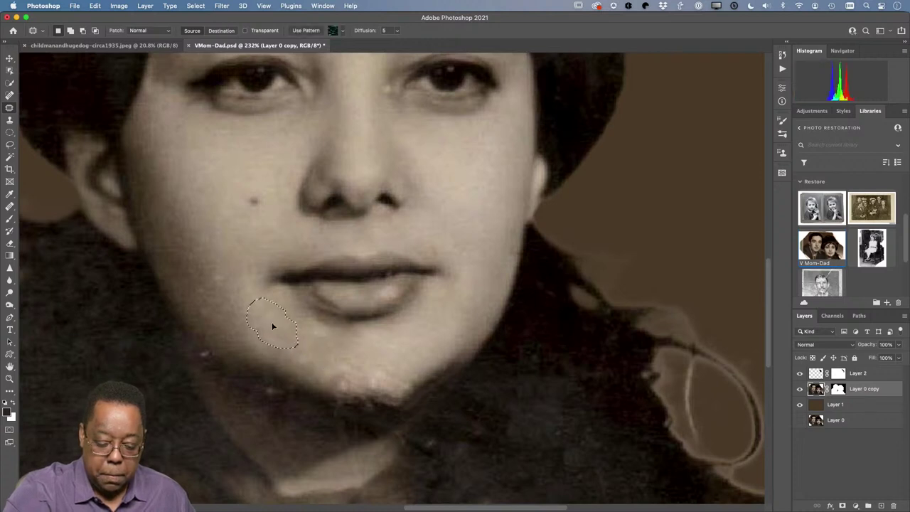
drag(213, 268, 218, 263)
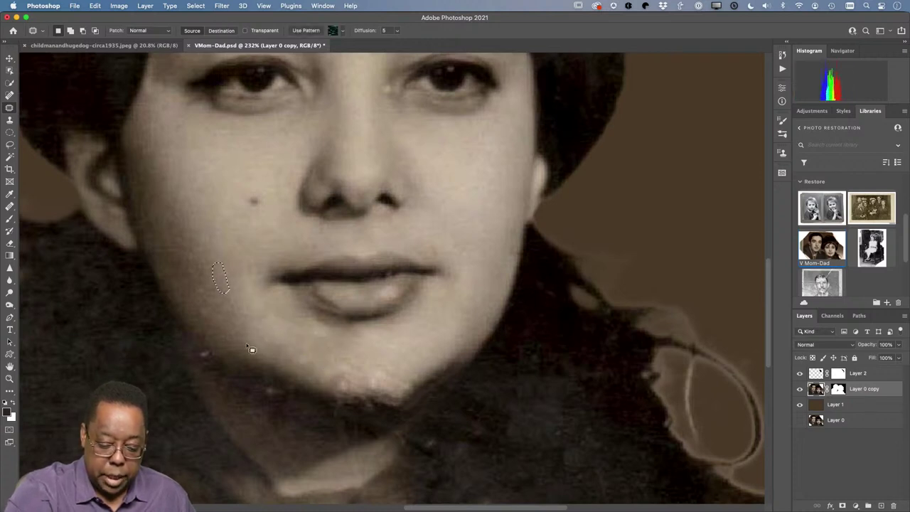
click(206, 348)
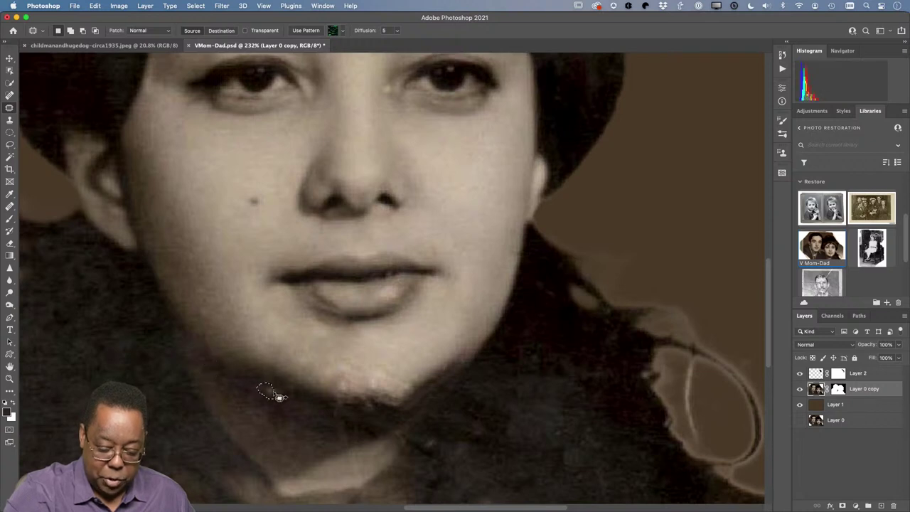
mouse_move(356, 392)
mouse_down()
mouse_move(329, 380)
mouse_move(372, 413)
mouse_up()
click(408, 418)
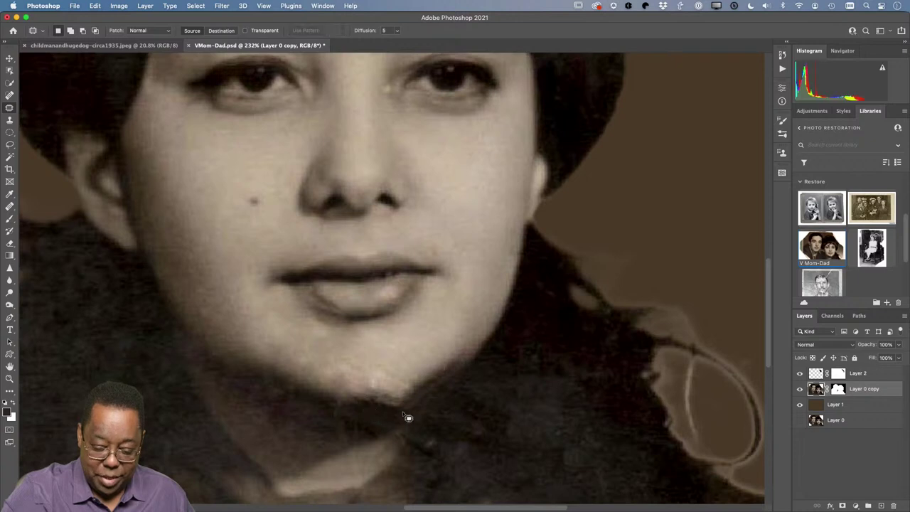
Step: Patch the light blotches on the lower part of the woman's chin with smooth skin from nearby
mouse_move(415, 384)
mouse_down()
mouse_move(374, 387)
mouse_move(413, 389)
mouse_move(372, 388)
mouse_move(359, 366)
mouse_up()
click(411, 368)
click(372, 366)
click(377, 374)
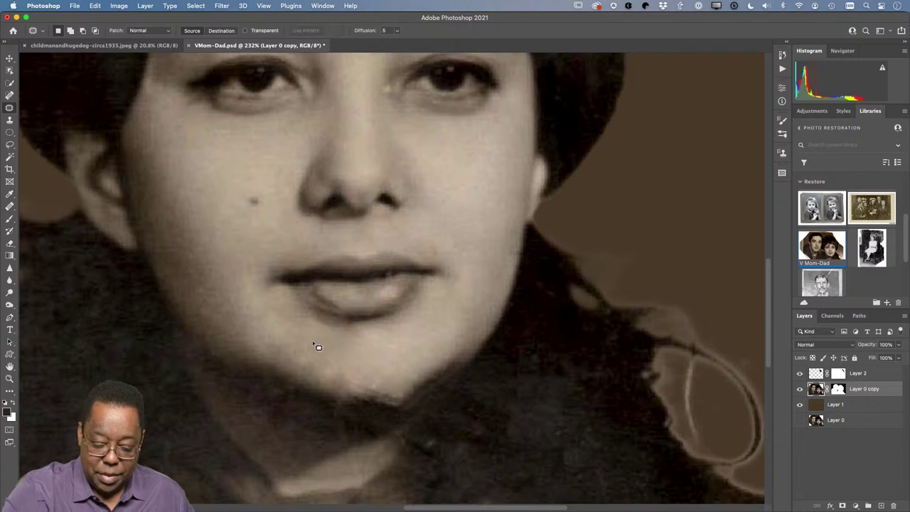
mouse_move(315, 345)
mouse_down()
mouse_move(332, 368)
mouse_move(403, 397)
mouse_up()
click(370, 376)
click(439, 379)
click(414, 402)
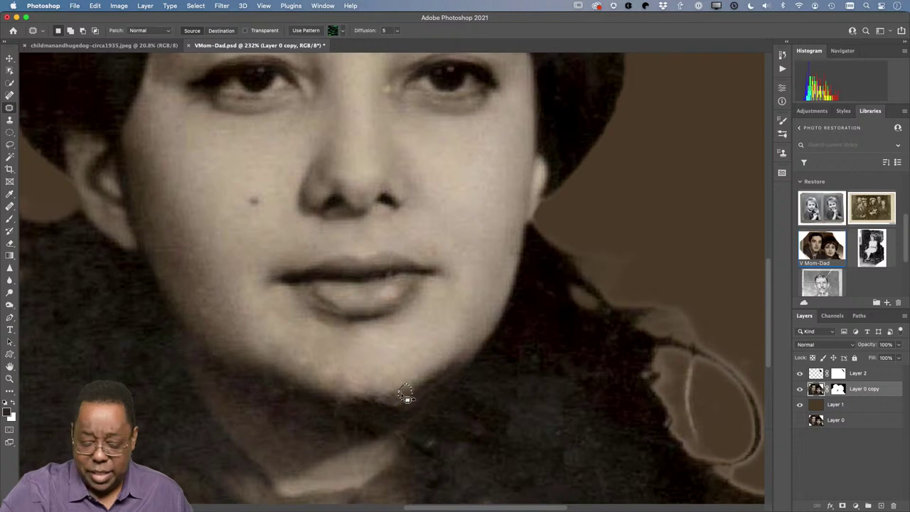
Step: Patch the rough spots along the lower edge of the woman's chin and in the neck shadow beneath it
drag(406, 398, 396, 408)
key(super+d)
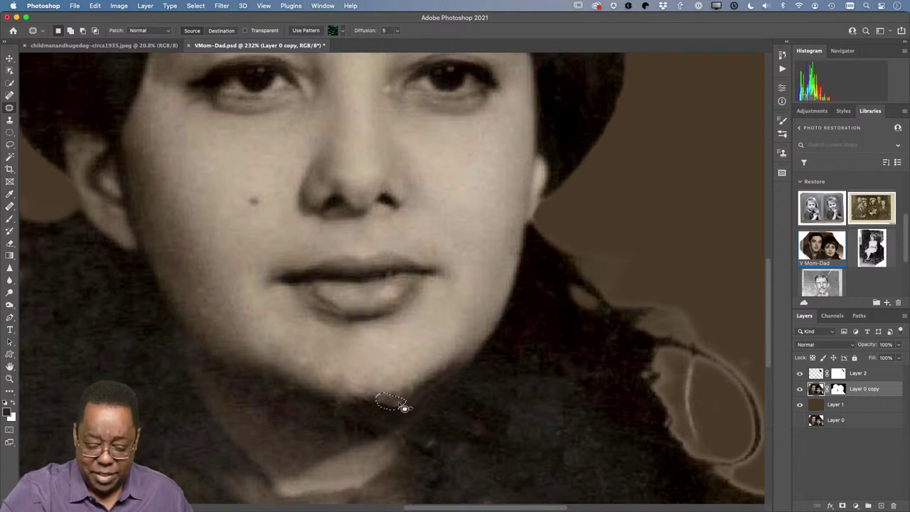
key(super+d)
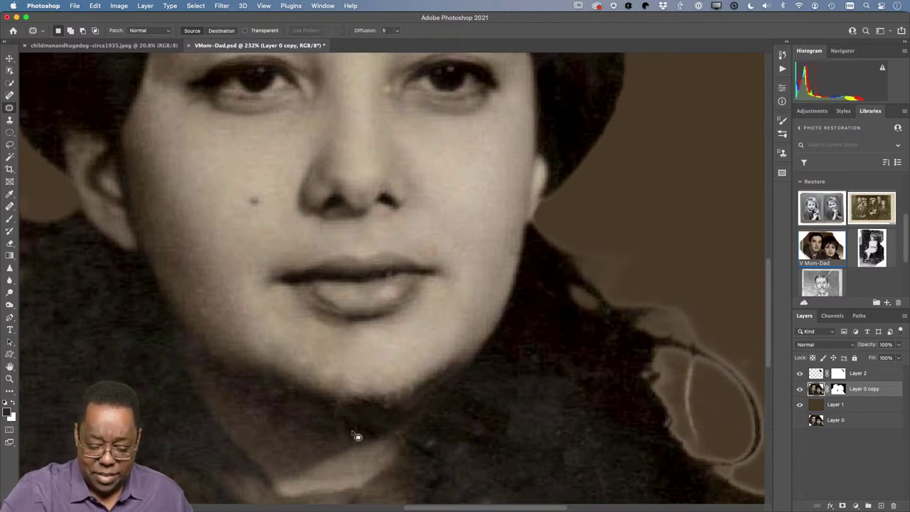
mouse_move(358, 431)
mouse_down()
mouse_move(338, 421)
mouse_move(352, 443)
mouse_move(335, 451)
mouse_up()
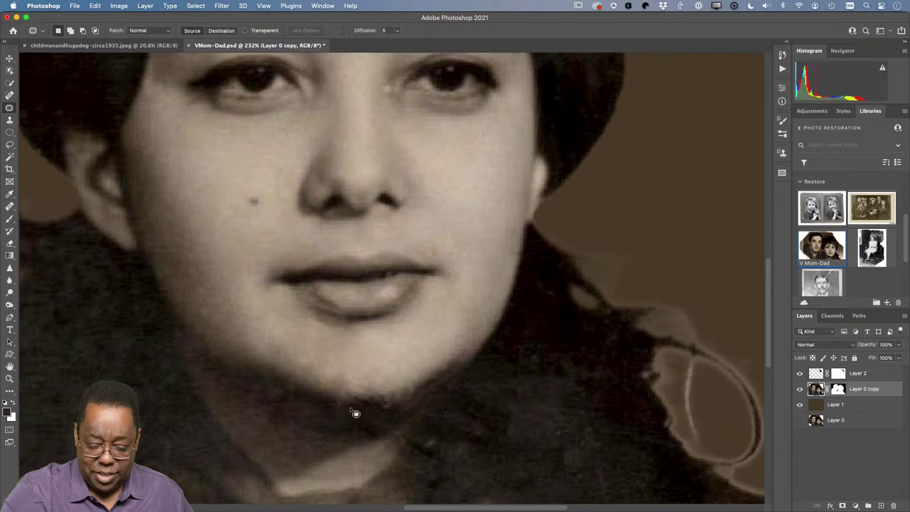
key(super+d)
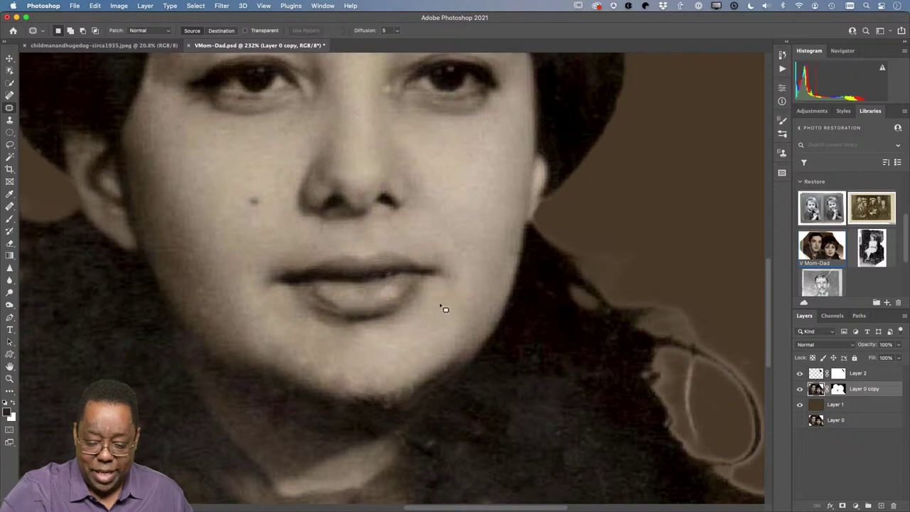
Step: Patch the marks beside the corner of the woman's lips and the uneven area across her chin
mouse_move(432, 283)
mouse_down()
mouse_move(421, 316)
mouse_move(401, 285)
mouse_move(391, 286)
mouse_move(388, 305)
mouse_move(378, 312)
mouse_up()
key(ctrl+d)
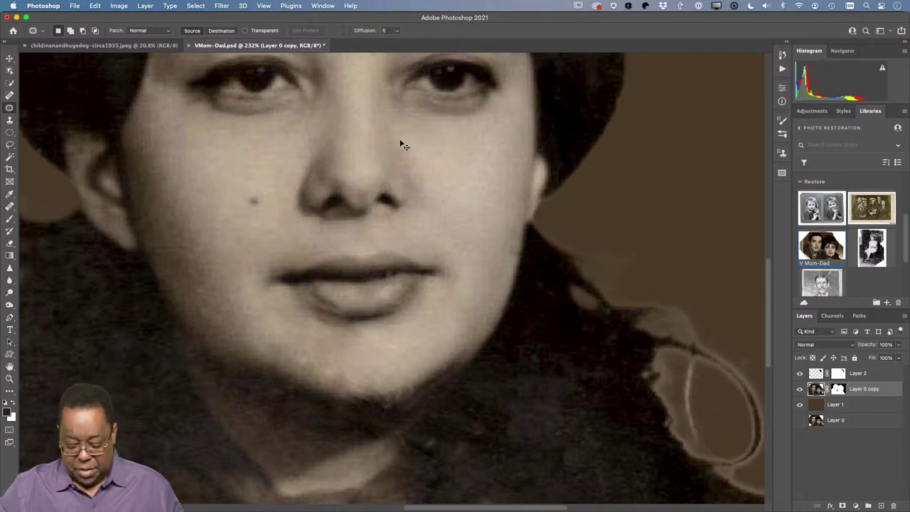
key(super+1)
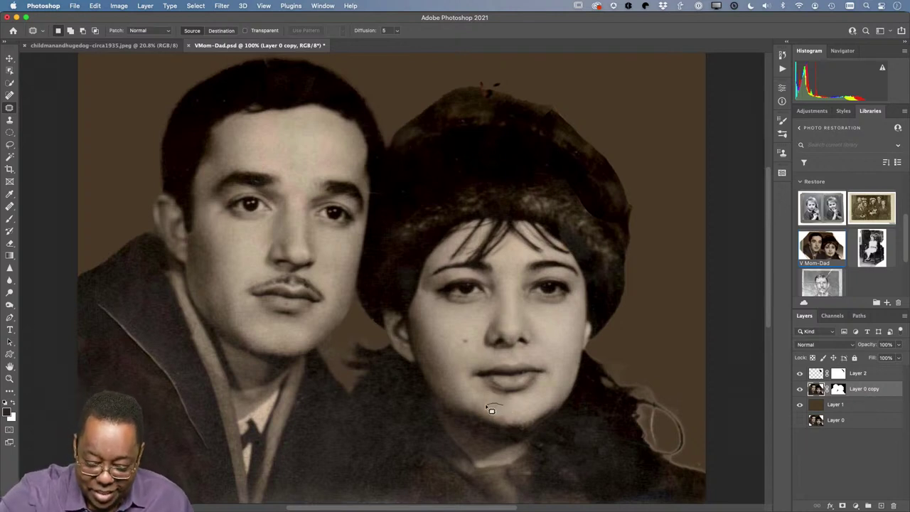
mouse_move(515, 429)
mouse_down()
mouse_move(512, 417)
mouse_move(522, 426)
mouse_move(522, 417)
mouse_move(488, 416)
mouse_move(490, 404)
mouse_up()
key(ctrl+d)
key(ctrl+d)
key(ctrl+d)
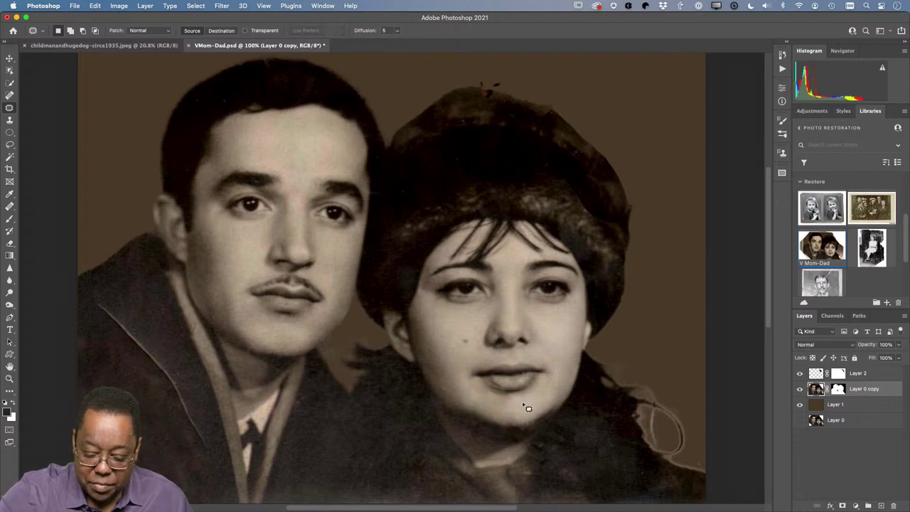
Step: Patch the remaining flaws under the woman's chin and the small mark on the man's lower lip
mouse_move(532, 421)
mouse_down()
mouse_move(524, 415)
mouse_move(527, 424)
mouse_up()
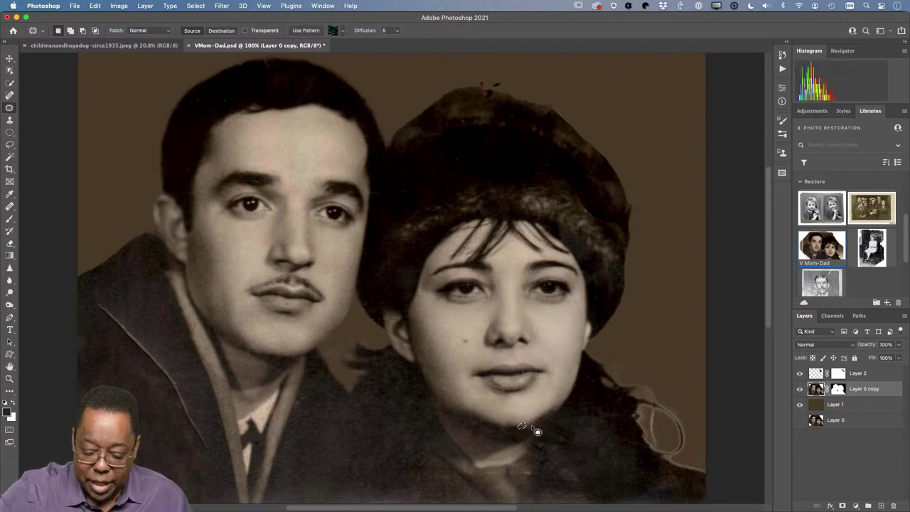
click(530, 434)
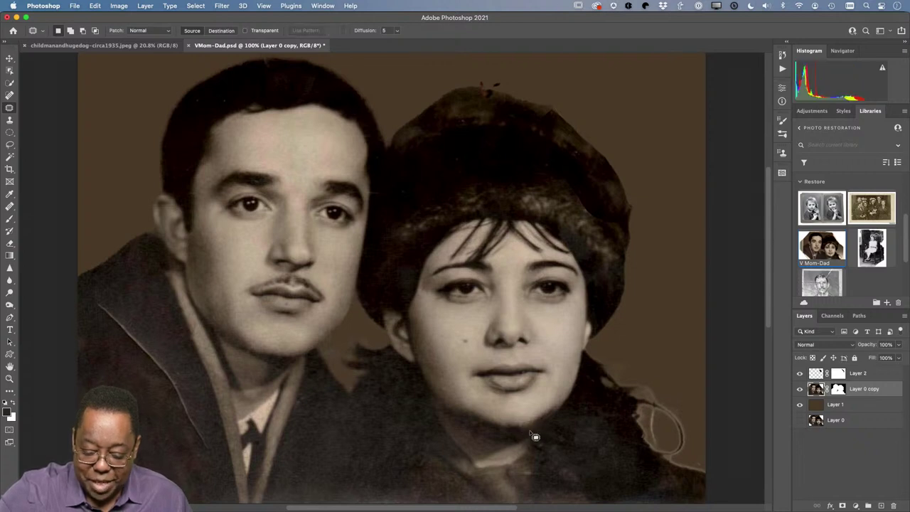
drag(508, 434, 531, 452)
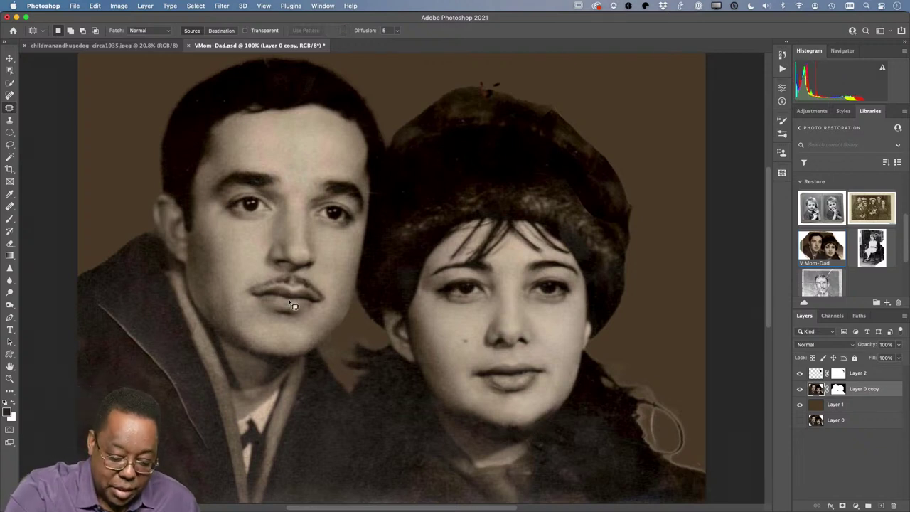
mouse_move(287, 300)
mouse_down()
mouse_move(282, 312)
mouse_move(287, 304)
mouse_up()
key(super+d)
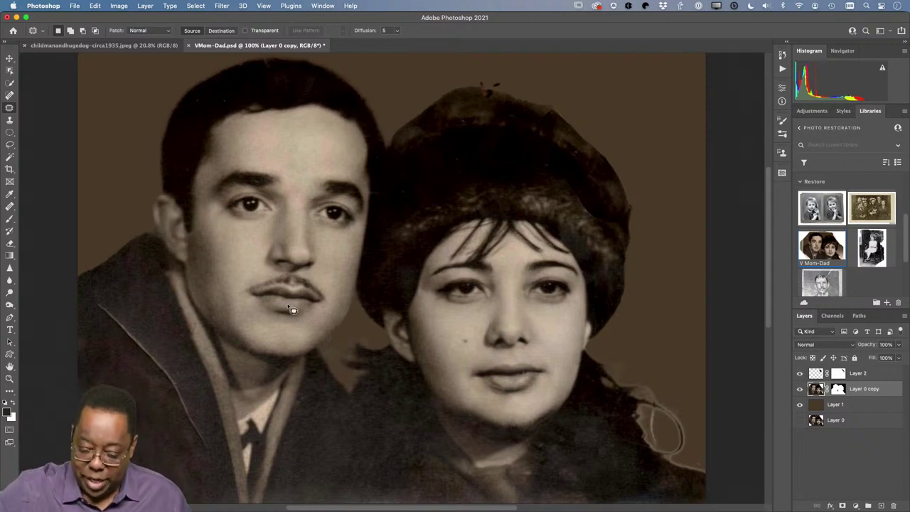
Step: Remove the leftover torn outline beside the woman's shoulder by painting on the Layer 0 copy mask with a 40 px black brush
middle_click(663, 393)
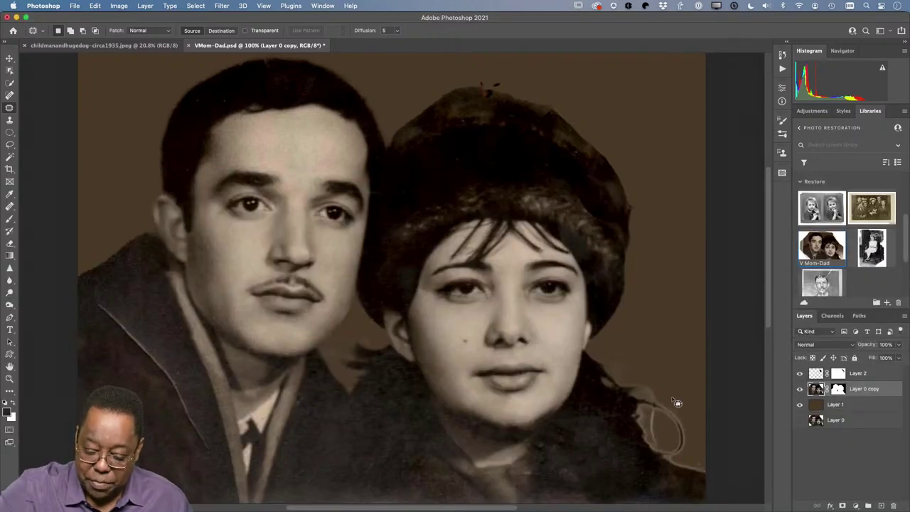
mouse_move(664, 396)
mouse_down()
mouse_move(649, 418)
mouse_move(666, 397)
mouse_move(690, 422)
mouse_move(679, 439)
mouse_up()
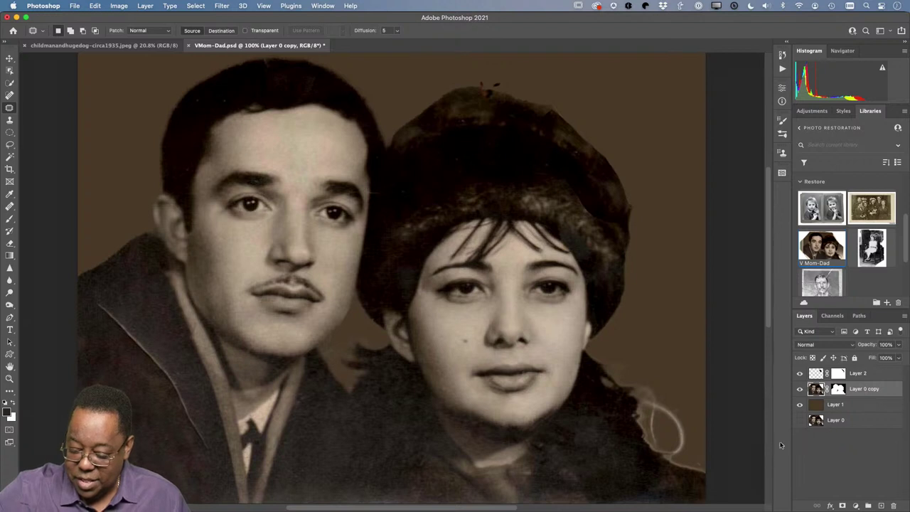
click(838, 391)
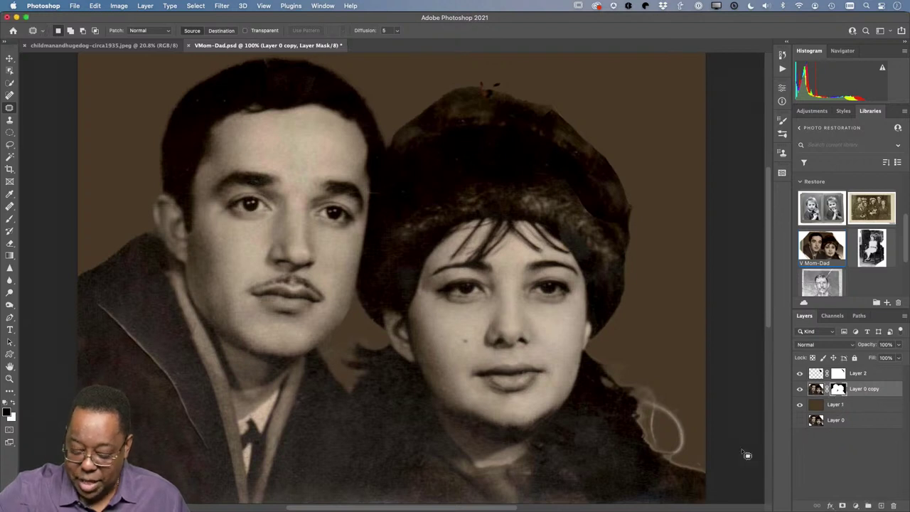
key(b)
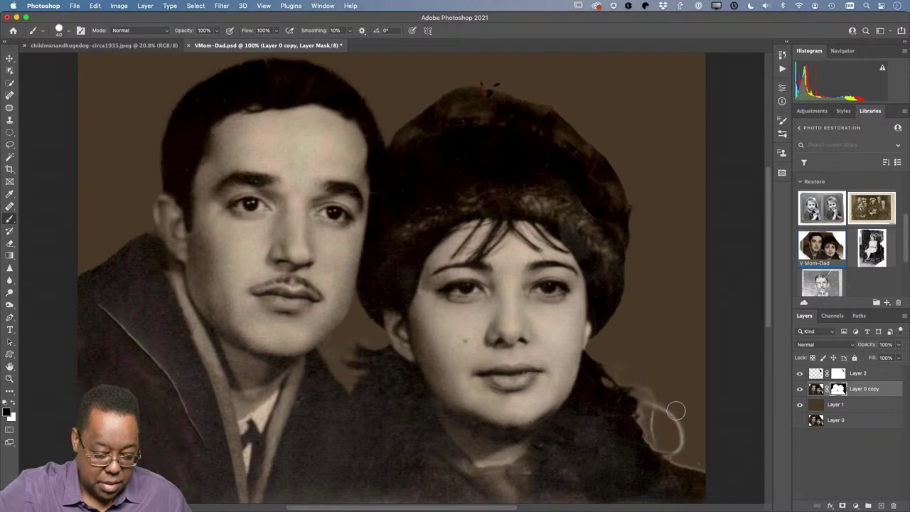
mouse_move(677, 425)
mouse_down()
mouse_move(648, 394)
mouse_move(671, 446)
mouse_move(686, 449)
mouse_move(684, 431)
mouse_move(697, 458)
mouse_move(674, 421)
mouse_move(675, 451)
mouse_move(656, 433)
mouse_move(663, 445)
mouse_move(638, 371)
mouse_move(616, 362)
mouse_up()
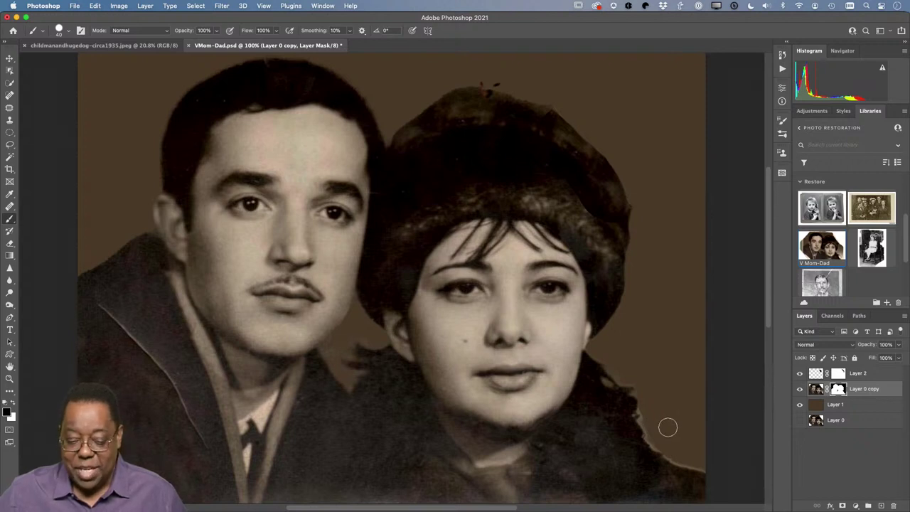
Step: Toggle the visibility of Layer 2, Layer 0 copy and Layer 1 in turn to review what each contributes
click(799, 374)
click(799, 375)
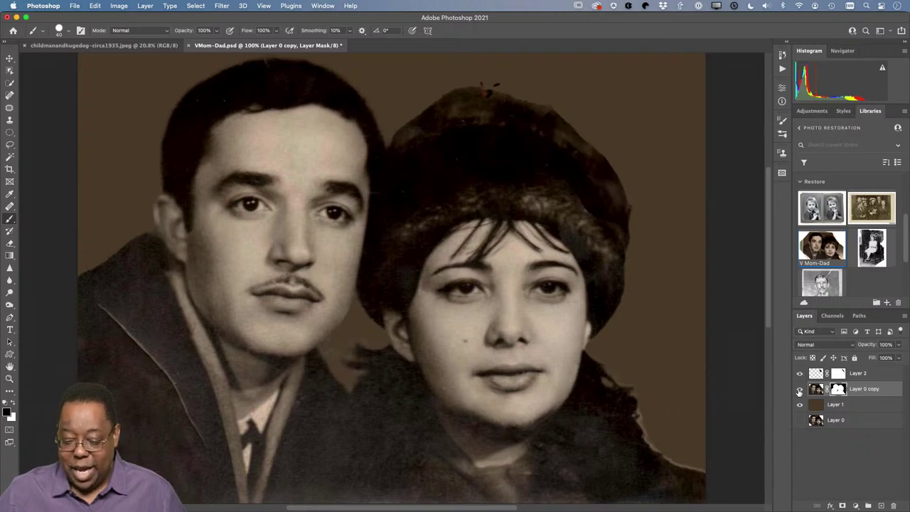
click(799, 389)
click(799, 389)
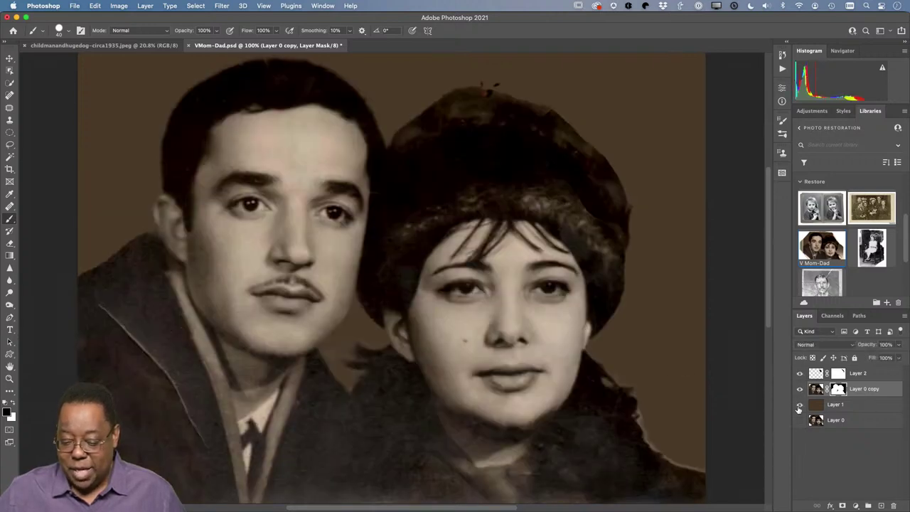
click(800, 404)
click(800, 404)
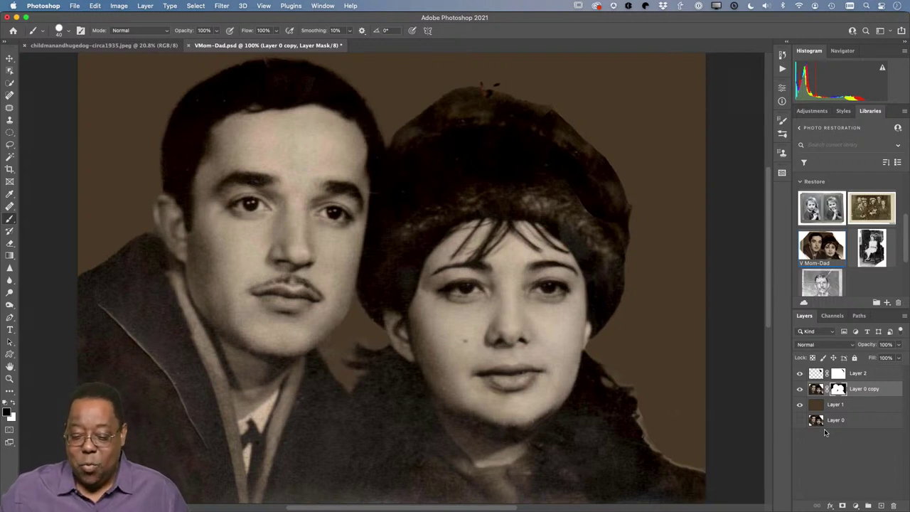
Step: Add a Black & White adjustment layer above Layer 2, with Reds set to 120 and Yellows to 175
click(815, 375)
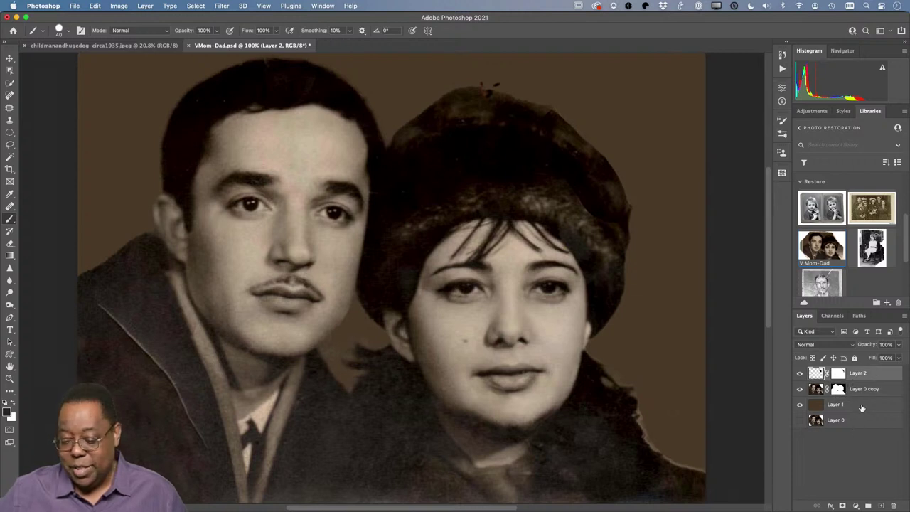
click(856, 505)
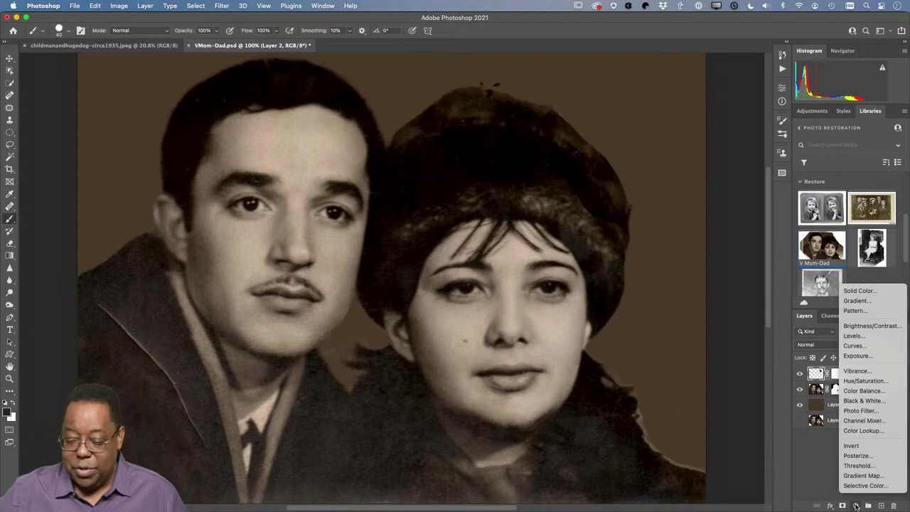
click(862, 402)
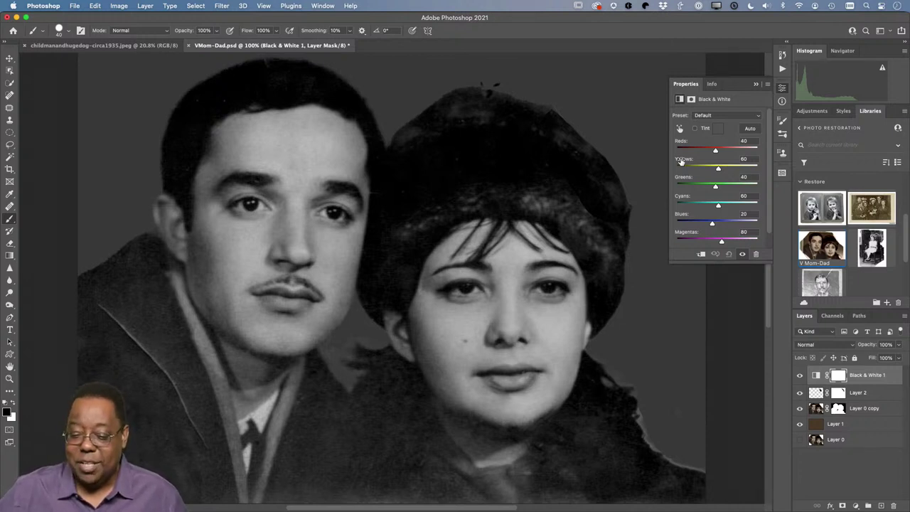
drag(716, 152, 739, 171)
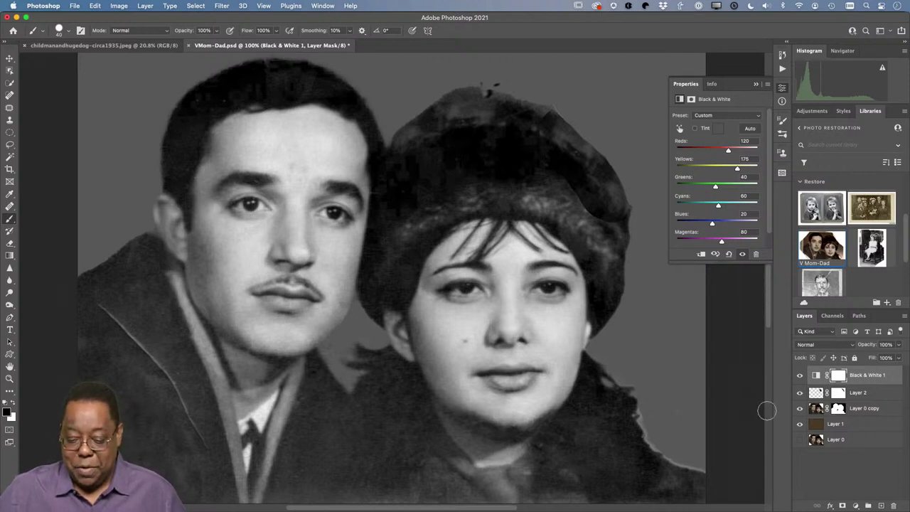
Step: Stamp Layer 1 through Black & White 1 into a new merged layer on top, and hide those source layers
shift+click(841, 427)
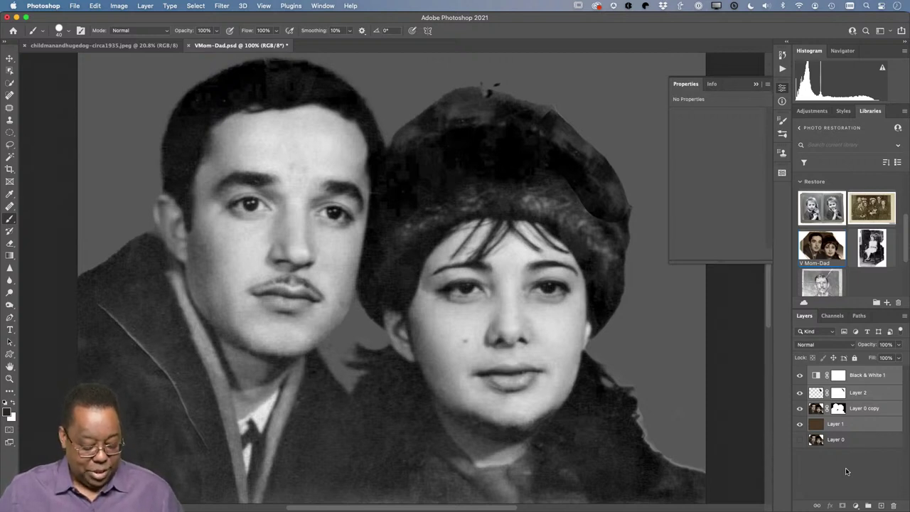
key(super+alt+shift+e)
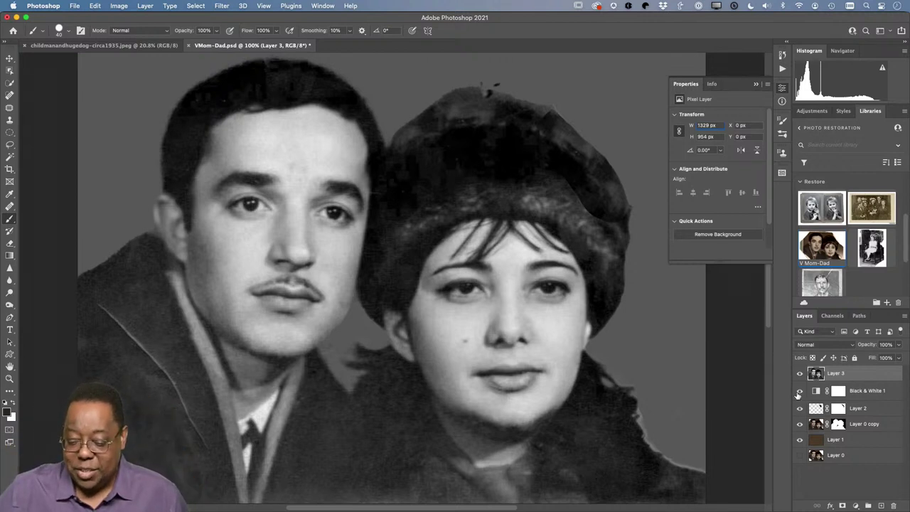
drag(798, 393, 801, 443)
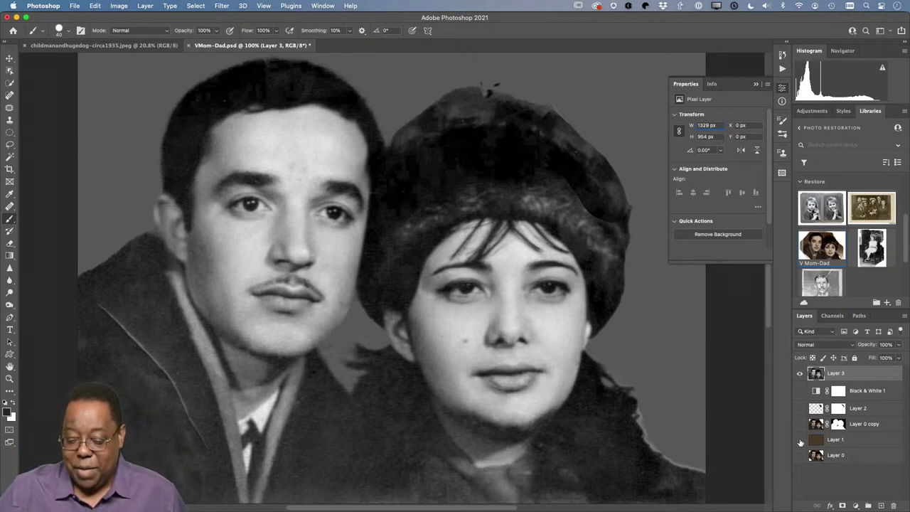
click(799, 374)
click(800, 374)
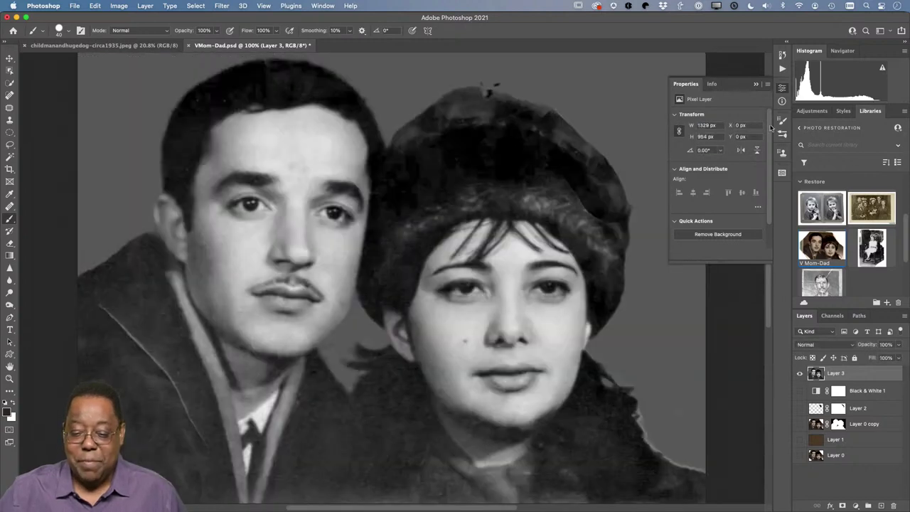
click(757, 84)
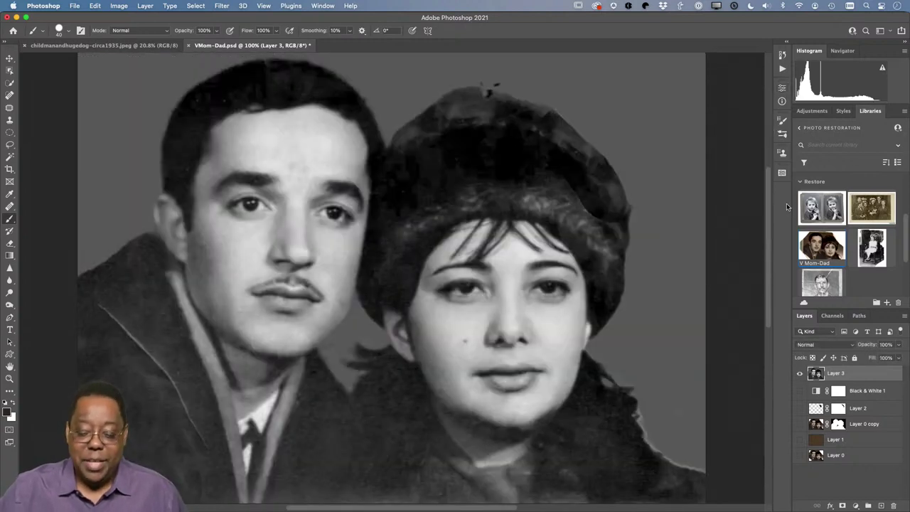
Step: Rename the merged layer as B&W
double_click(837, 373)
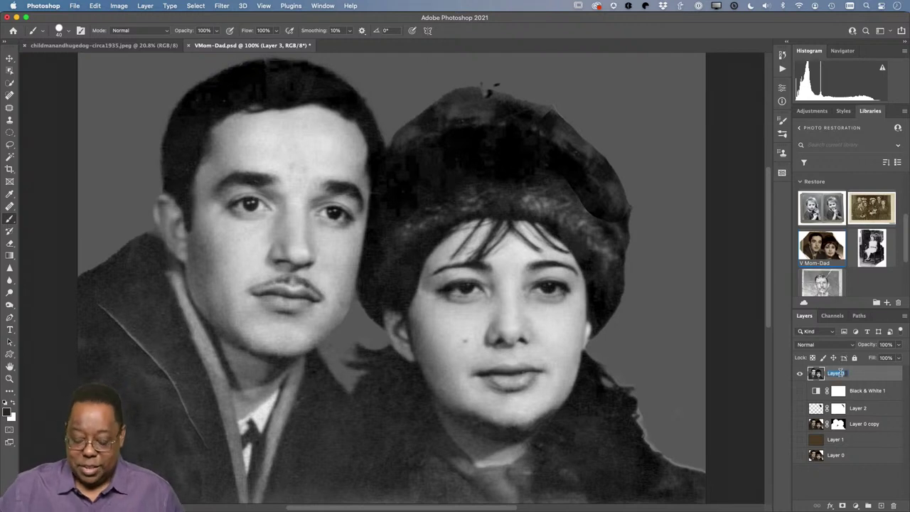
text(B&W)
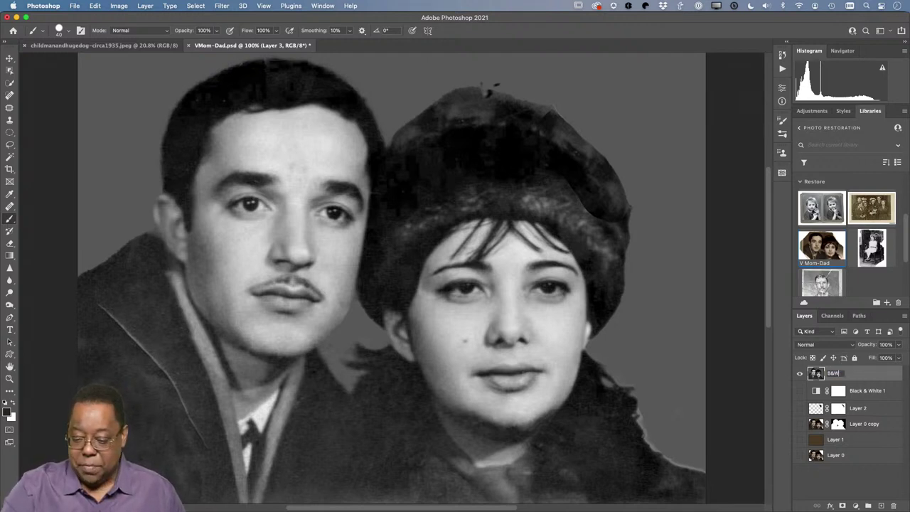
key(Return)
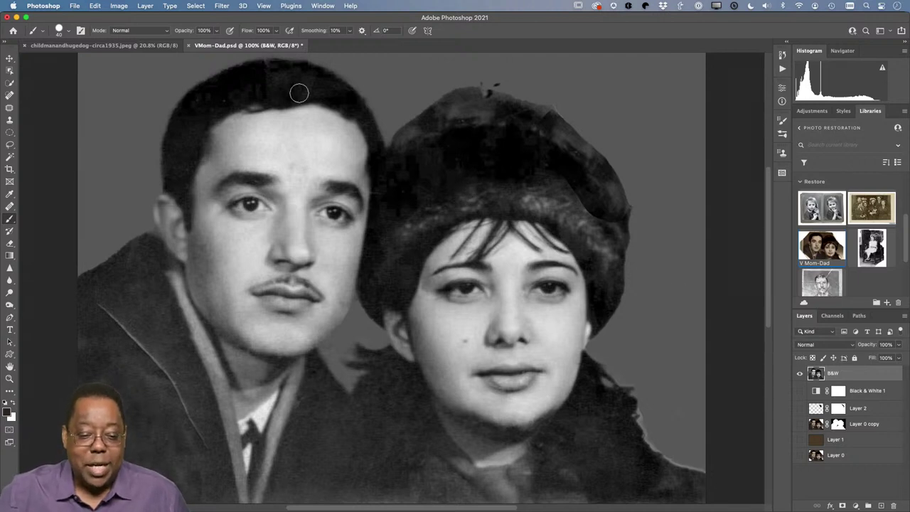
Step: Colorize the B&W layer with the Colorize neural filter, compare before and after, and output the result to a new layer
click(222, 6)
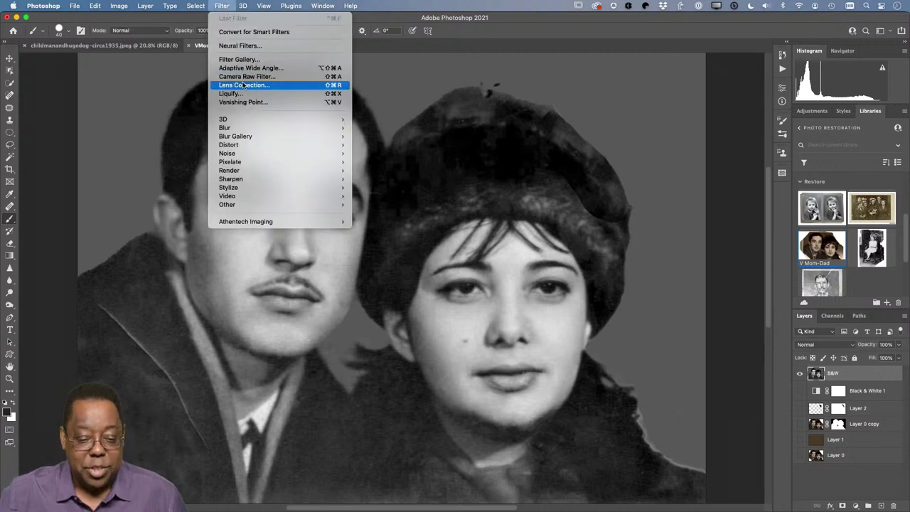
click(257, 46)
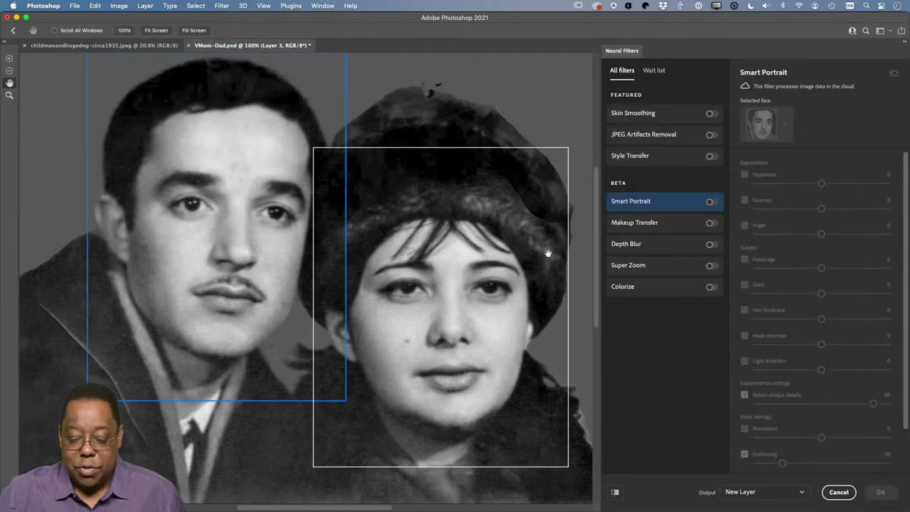
click(712, 288)
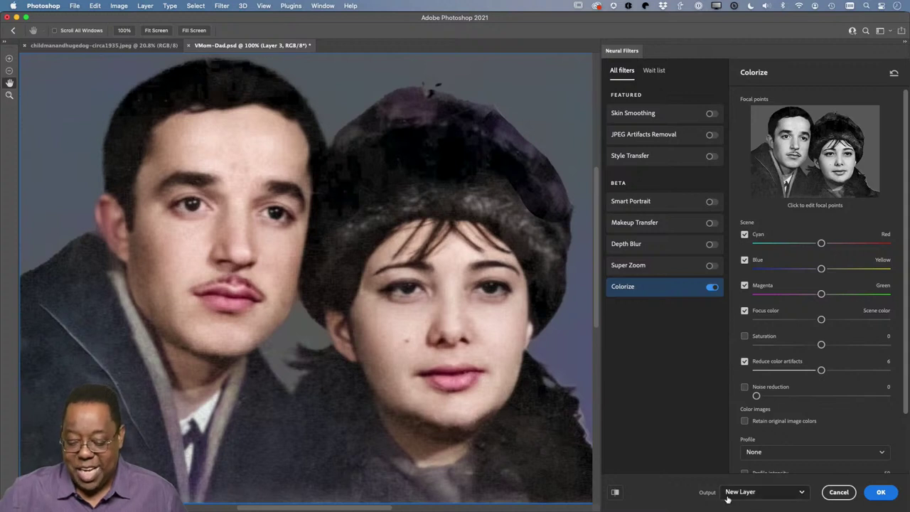
click(616, 492)
click(616, 494)
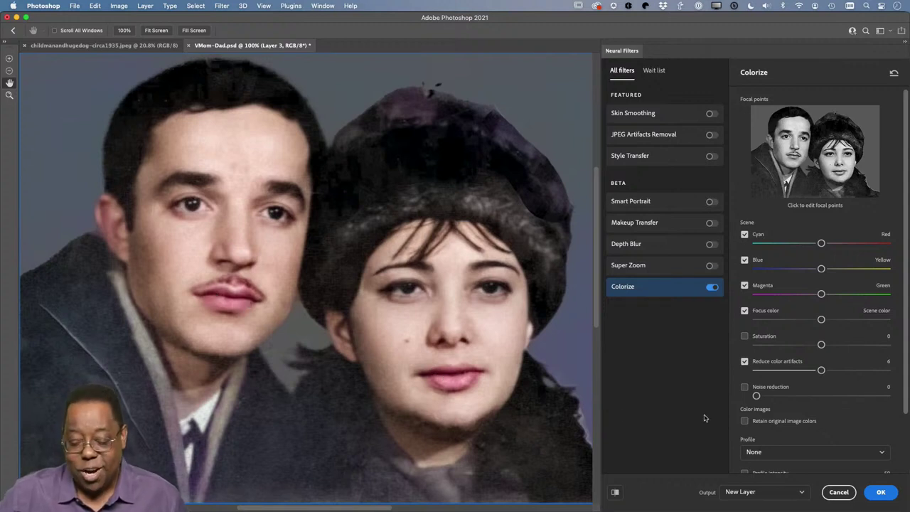
click(882, 492)
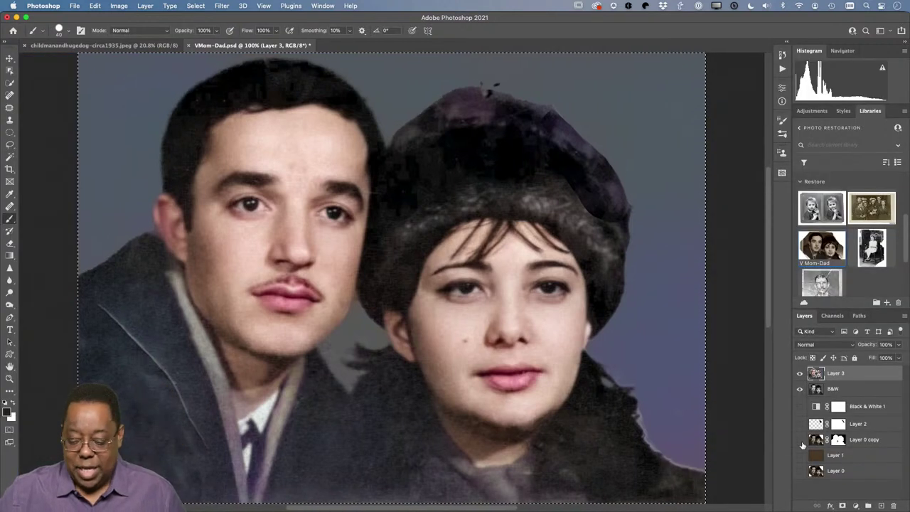
Step: Rename the colorized layer as color and clear the selection around the canvas
double_click(837, 373)
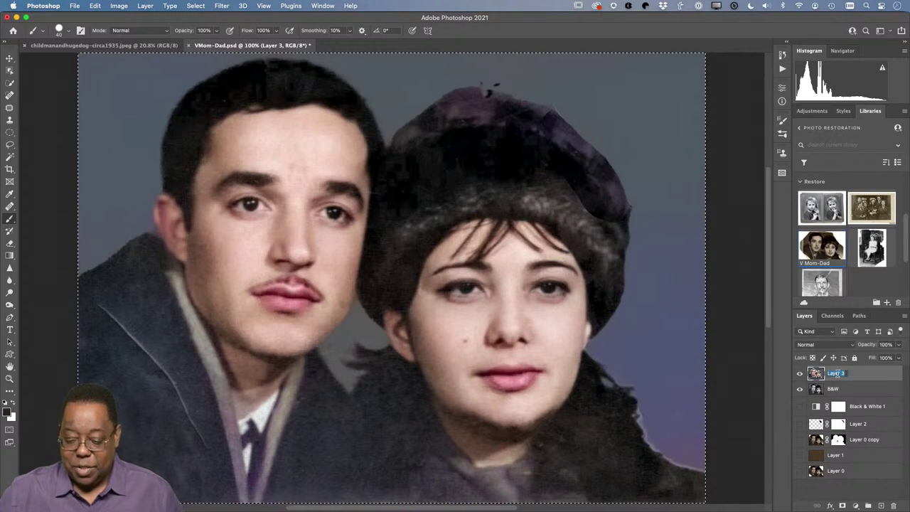
text(color)
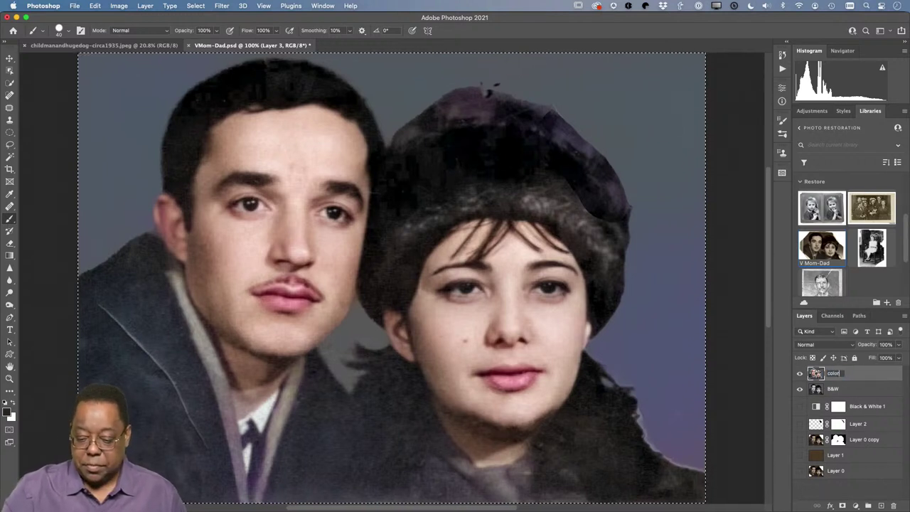
key(Return)
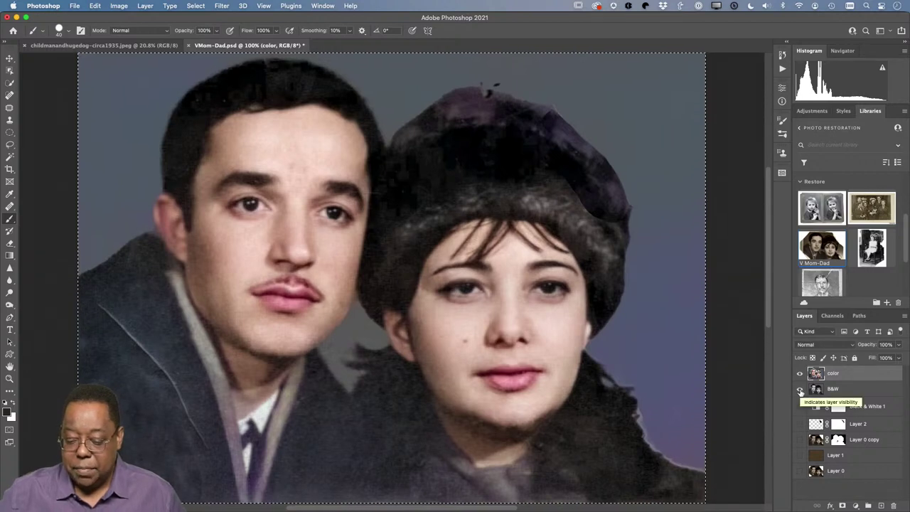
click(800, 390)
click(801, 390)
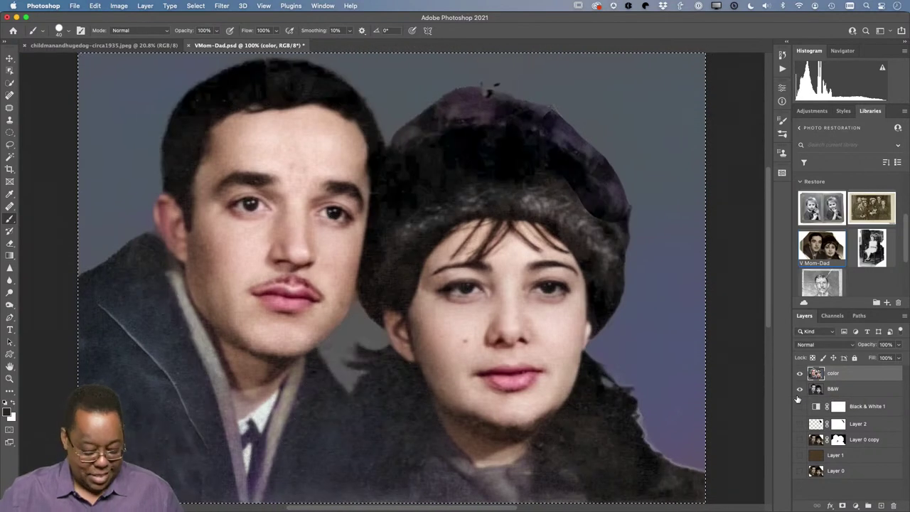
key(super+d)
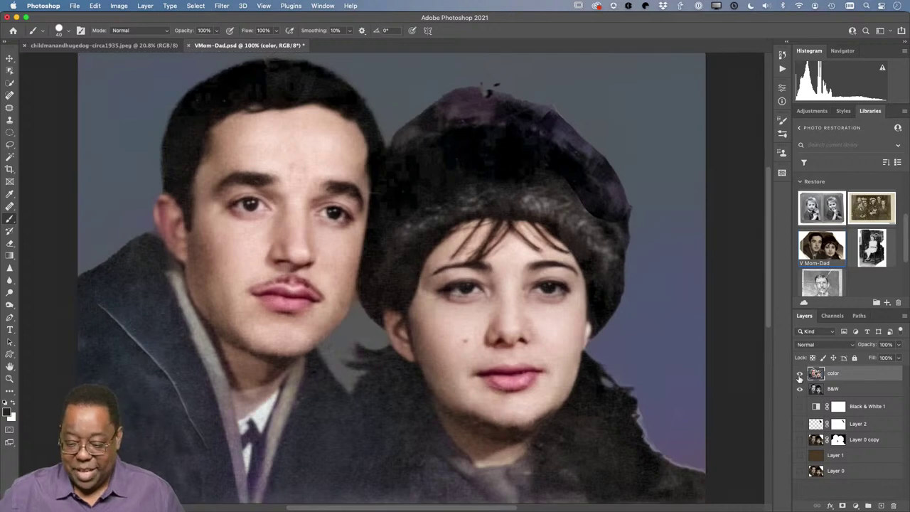
Step: Toggle the visibility of the color and B&W layers in turn to compare what each contributes
click(799, 374)
click(799, 374)
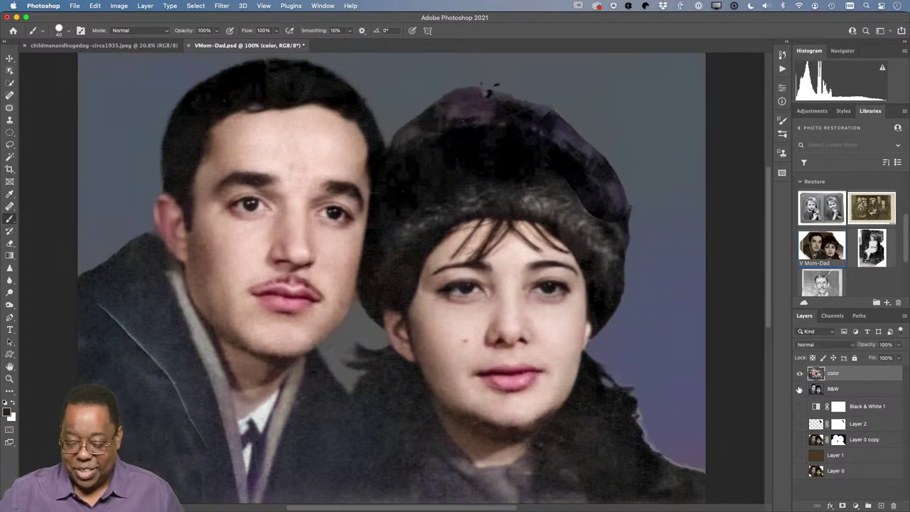
click(799, 390)
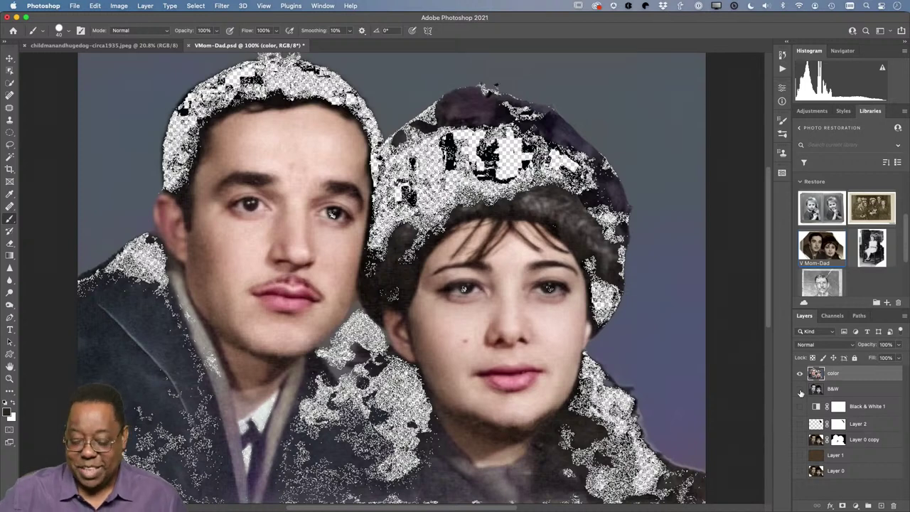
click(801, 389)
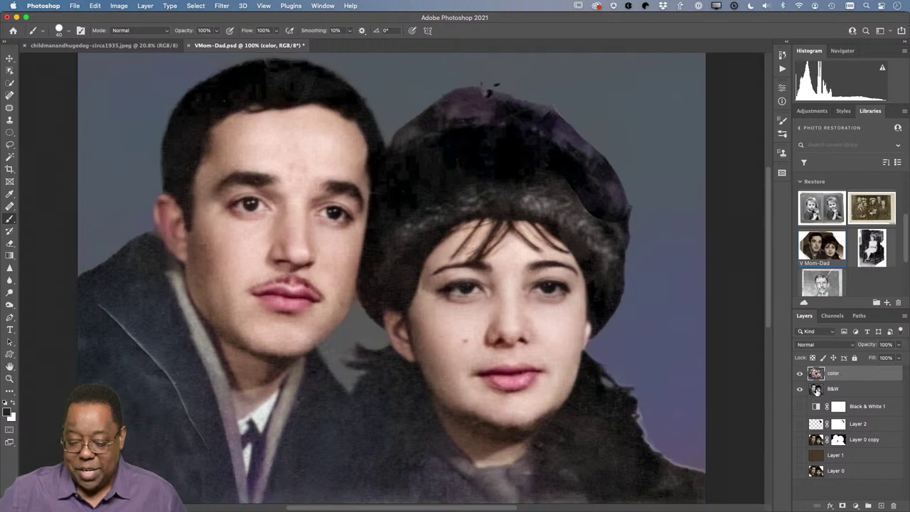
Step: Add a layer mask to the color layer, try painting it black over the man's lips at 100% opacity, and undo the stroke
click(843, 506)
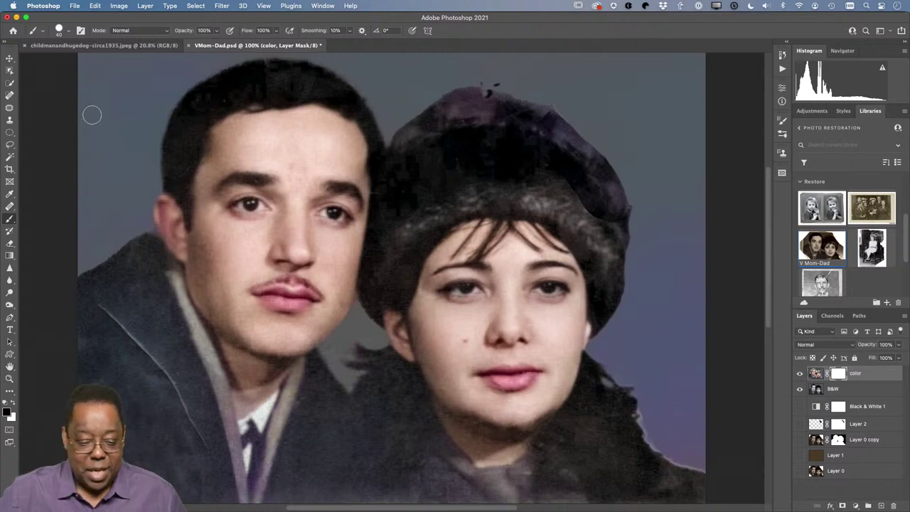
drag(286, 293, 260, 298)
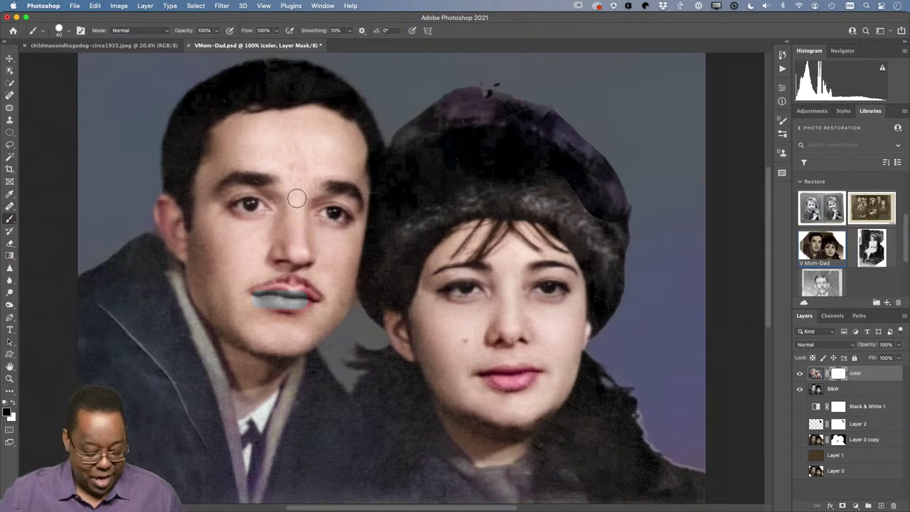
key(ctrl+z)
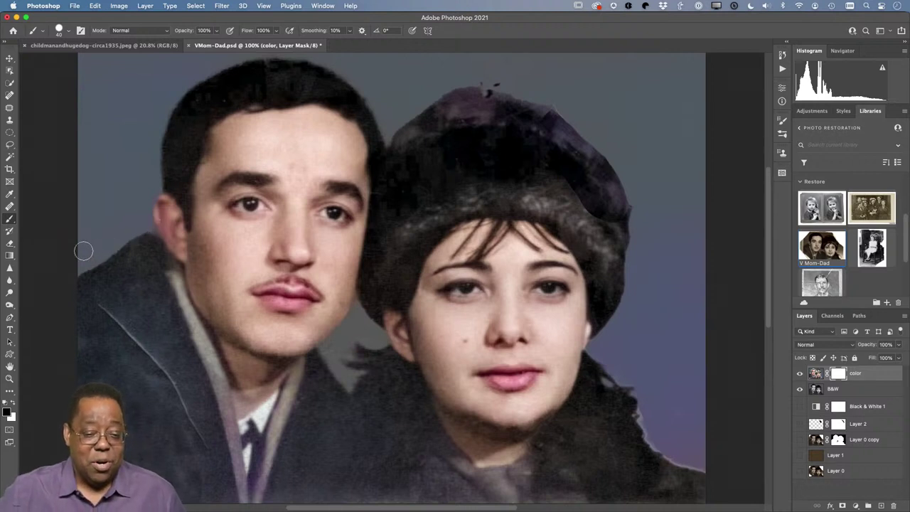
Step: Try muting the man's lip color on the mask with a 25% opacity black brush, and undo the last stroke
click(216, 32)
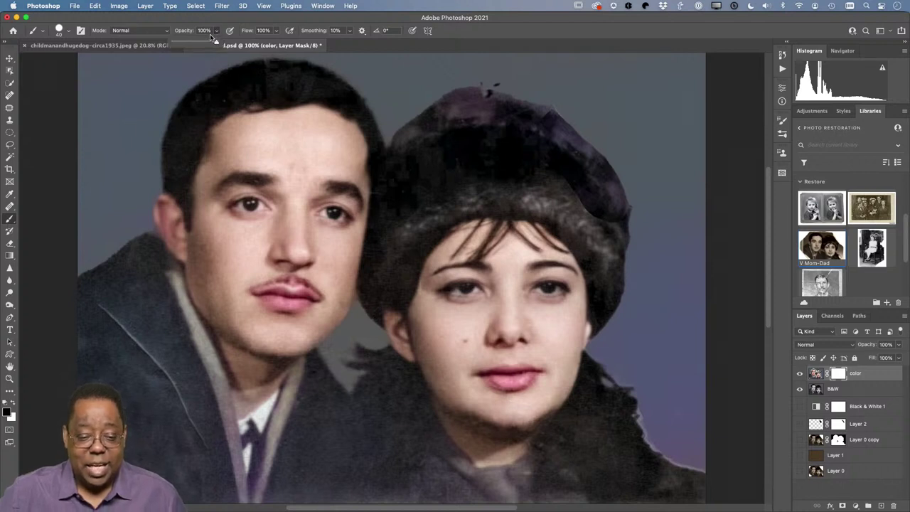
click(283, 297)
mouse_move(269, 296)
mouse_down()
mouse_move(308, 297)
mouse_move(264, 296)
mouse_move(308, 297)
mouse_move(299, 301)
mouse_up()
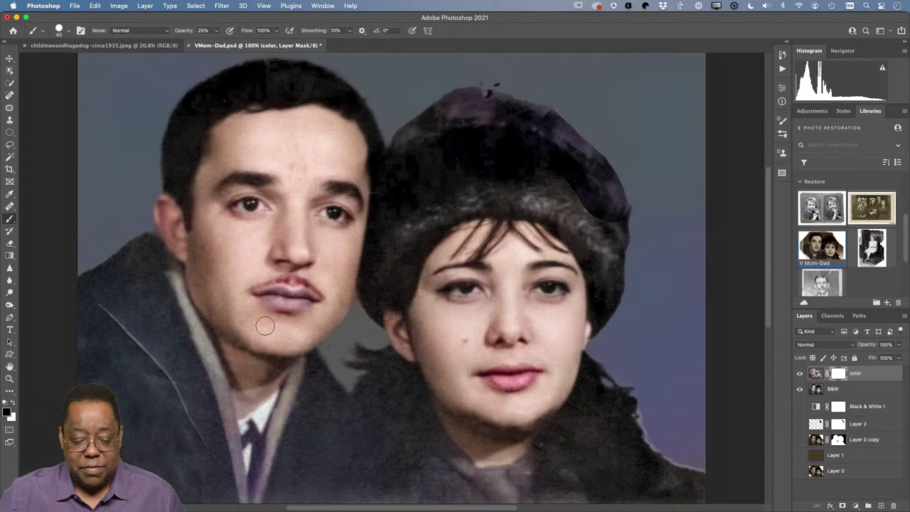
key(super+z)
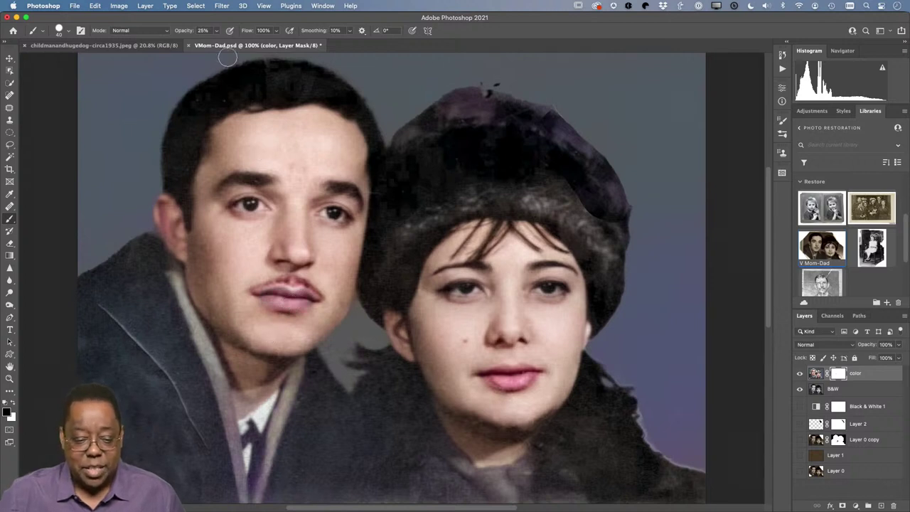
Step: Lower the brush opacity to 11% and paint lightly over the man's lips on the color layer's mask
click(216, 33)
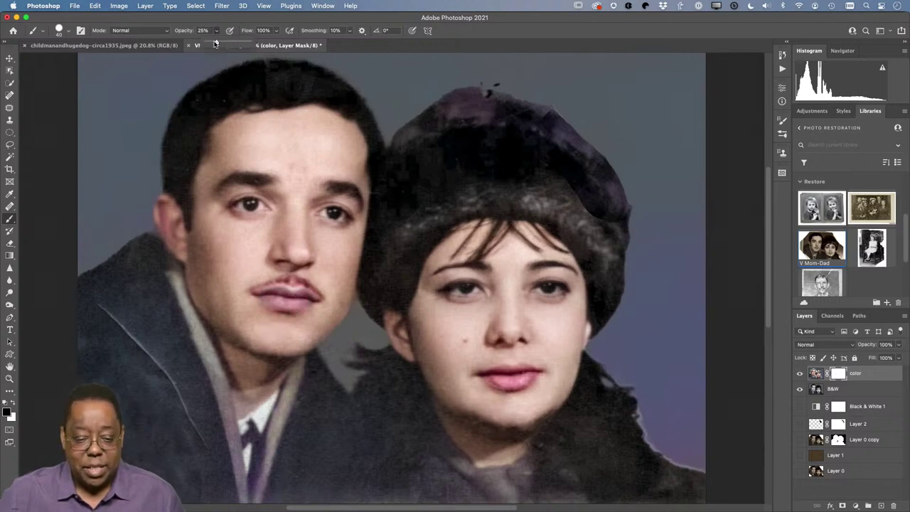
drag(215, 43, 211, 46)
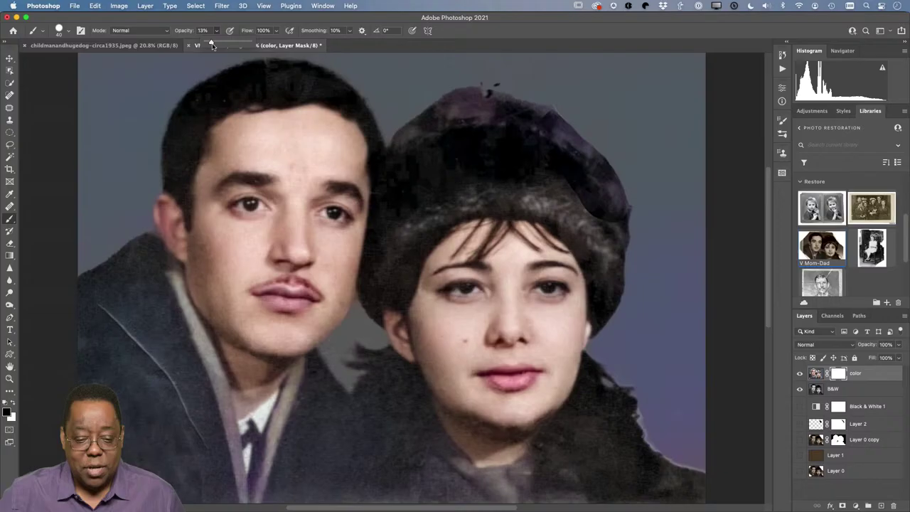
click(302, 305)
mouse_move(276, 297)
mouse_down()
mouse_move(310, 303)
mouse_move(281, 300)
mouse_move(278, 284)
mouse_up()
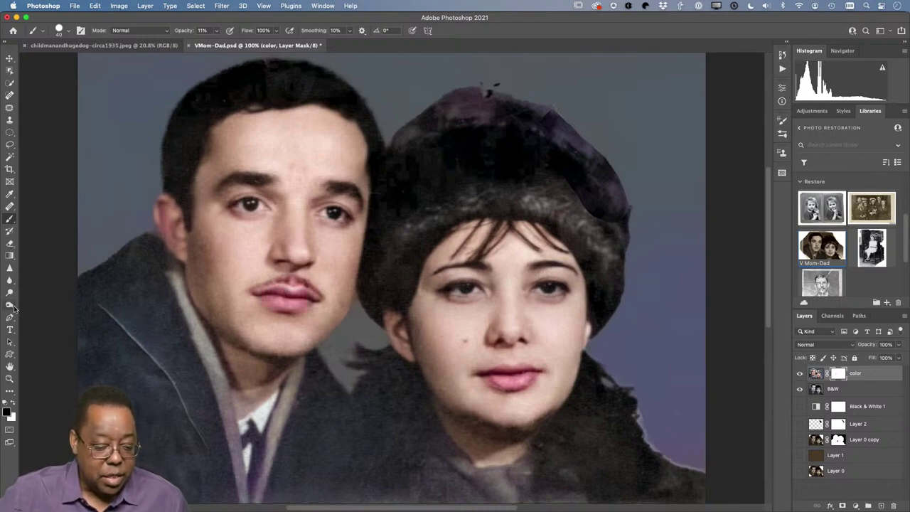
Step: Desaturate the man's lips with the Sponge tool at 50% flow
drag(10, 309, 43, 336)
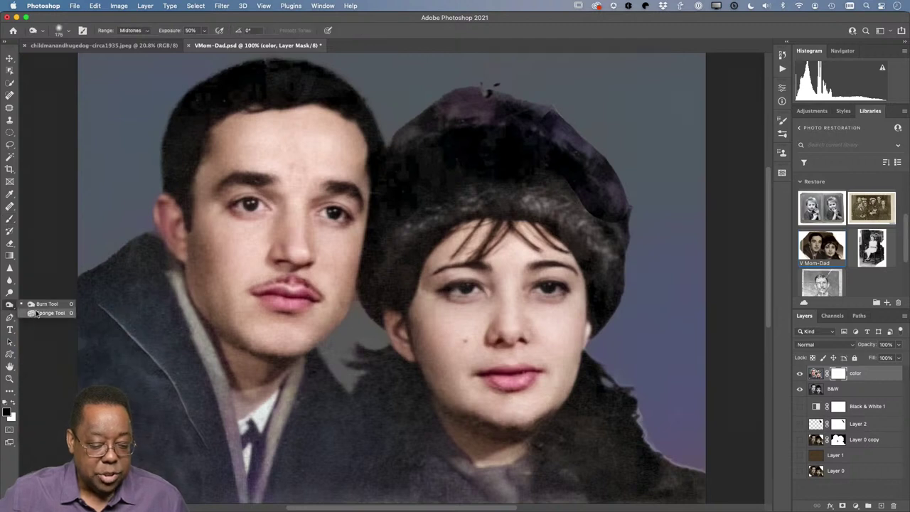
mouse_move(281, 303)
mouse_down()
mouse_move(303, 296)
mouse_move(264, 297)
mouse_move(312, 300)
mouse_move(258, 296)
mouse_move(354, 288)
mouse_move(290, 291)
mouse_up()
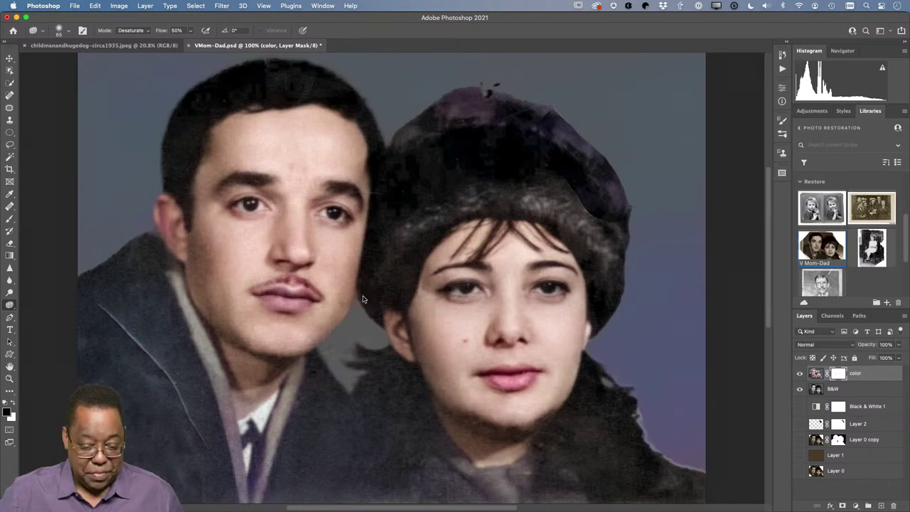
Step: Select the man's lips with the Object Selection tool in Lasso mode and add a Hue/Saturation adjustment layer limited to them
click(9, 71)
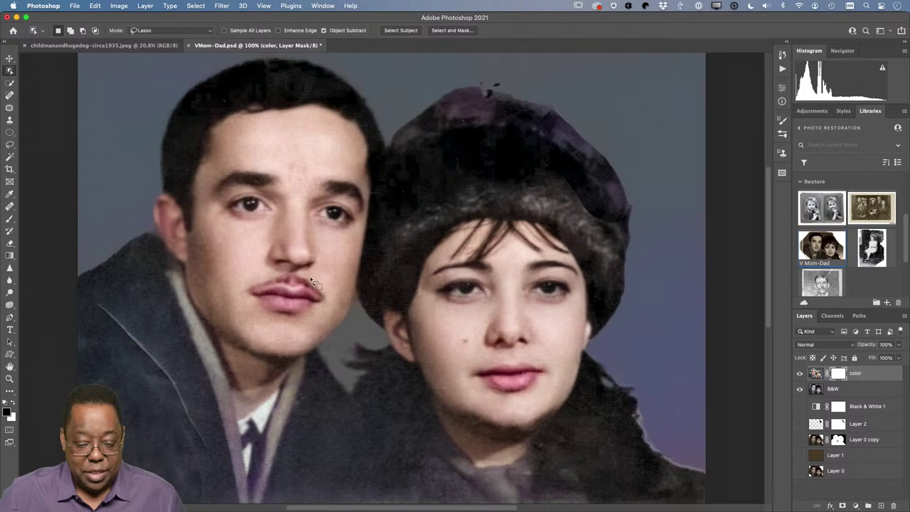
mouse_move(310, 277)
mouse_down()
mouse_move(253, 278)
mouse_move(242, 294)
mouse_move(251, 315)
mouse_move(317, 319)
mouse_move(332, 308)
mouse_move(311, 276)
mouse_up()
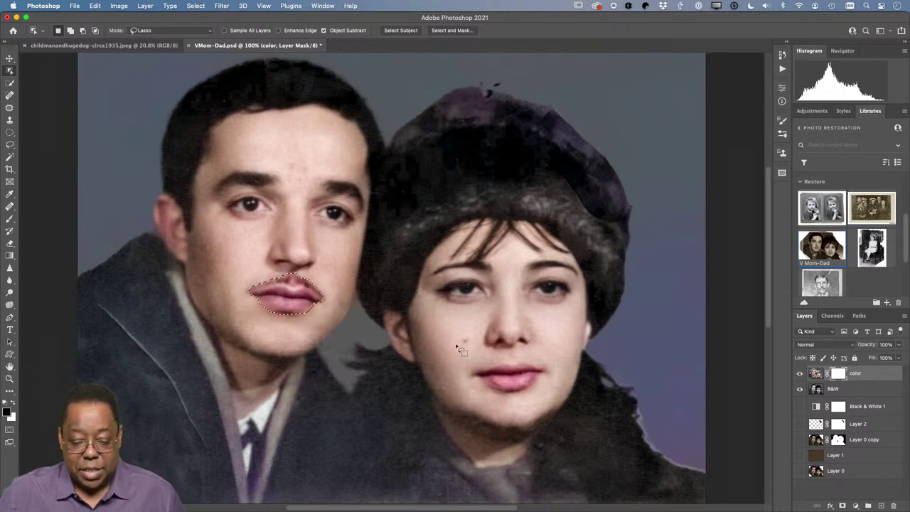
click(842, 507)
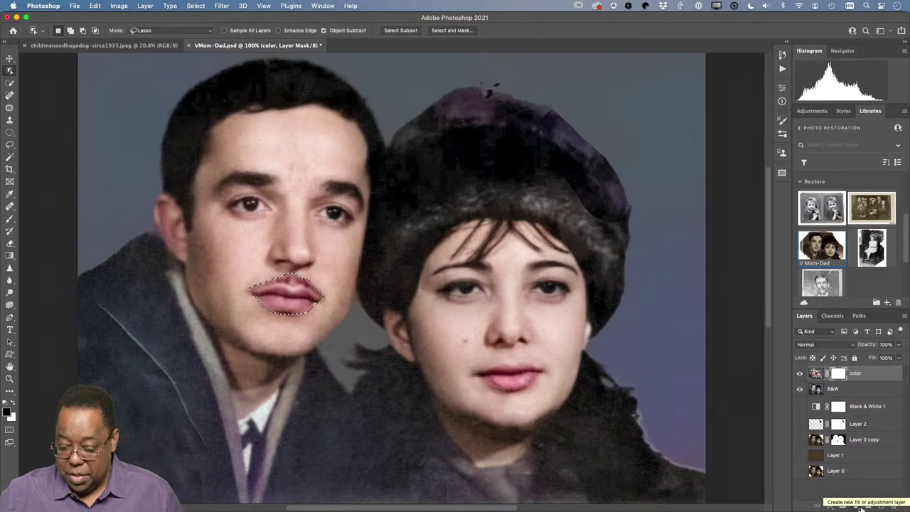
click(857, 506)
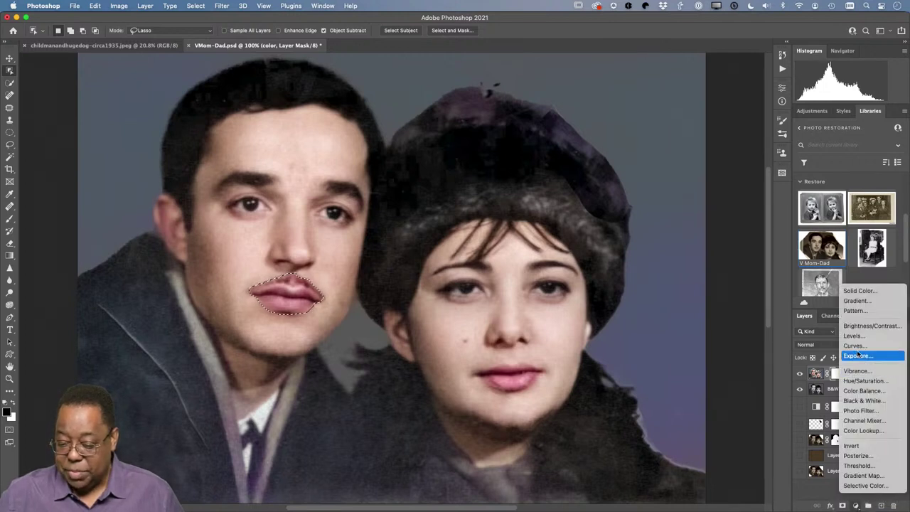
click(865, 381)
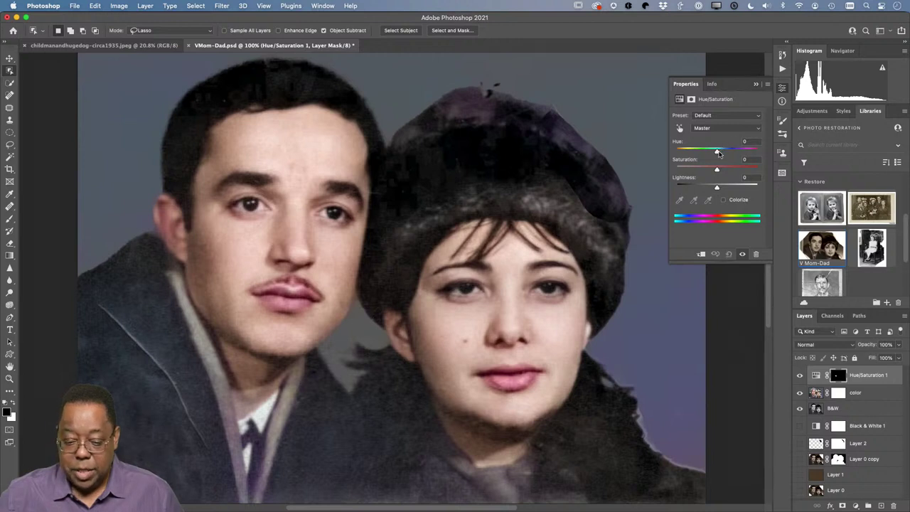
Step: Set the lip adjustment's hue to +12 and slightly reduce its saturation
drag(718, 153, 702, 177)
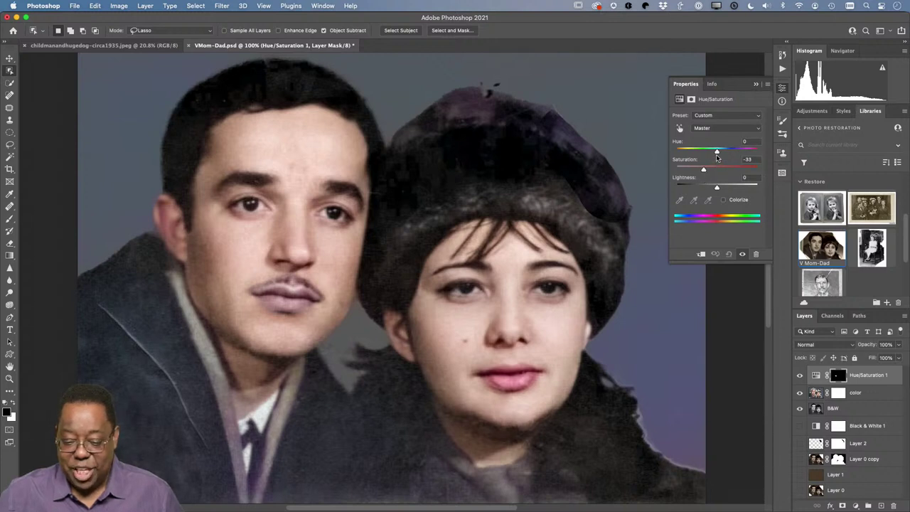
mouse_move(713, 156)
mouse_down()
mouse_move(724, 153)
mouse_move(712, 171)
mouse_up()
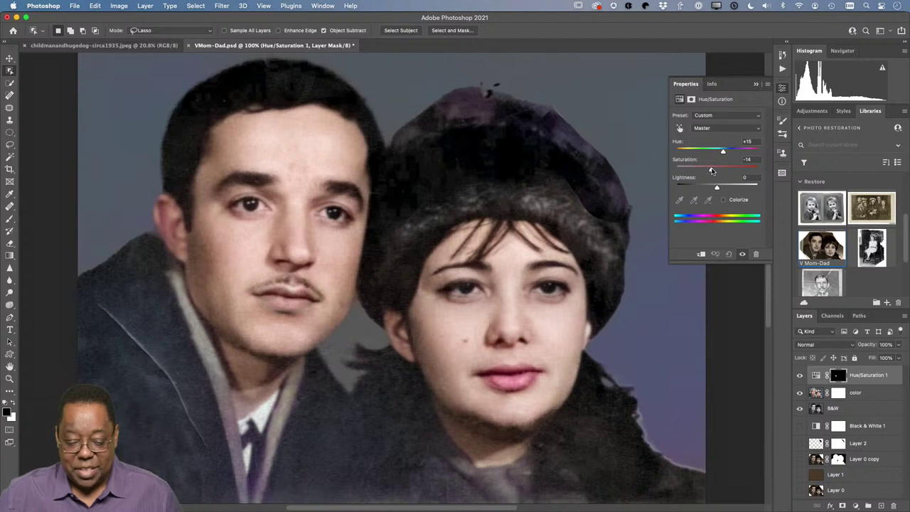
drag(712, 169, 723, 152)
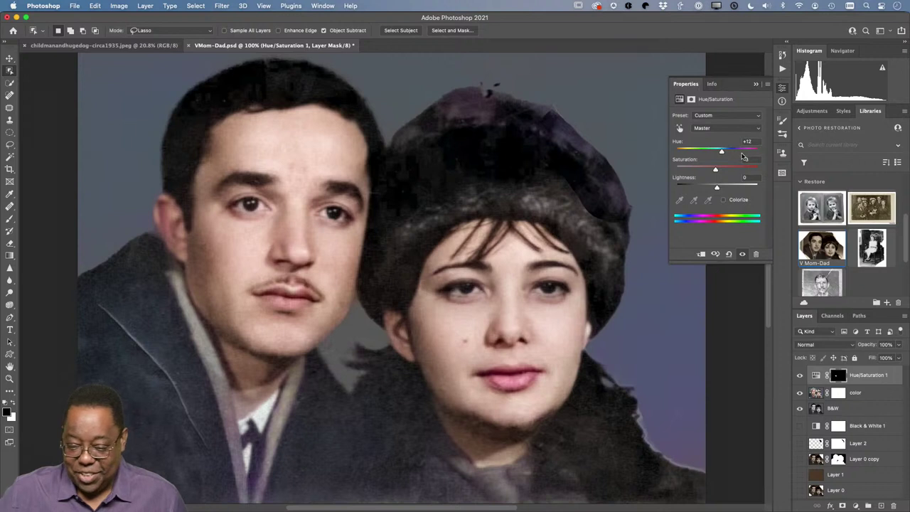
click(756, 84)
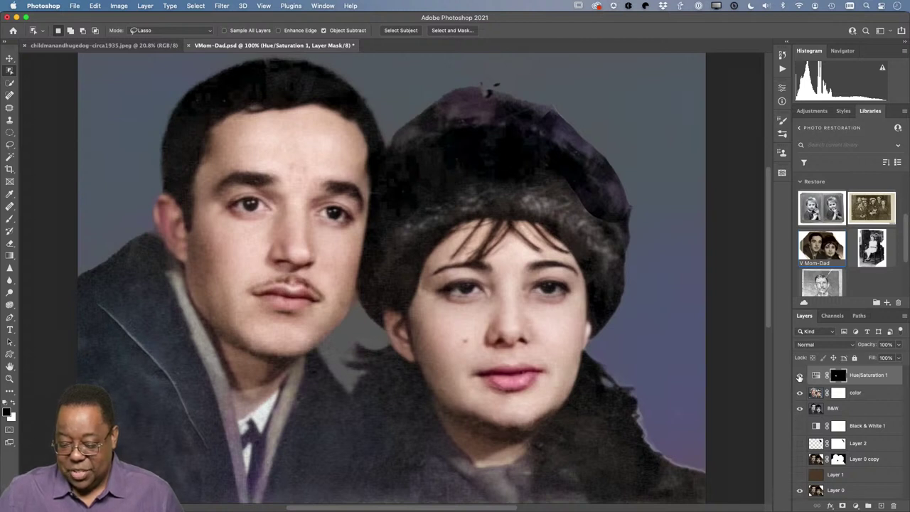
Step: Hide the Hue/Saturation 1, color and B&W layers to compare with the original photo, and show them again
drag(799, 377, 799, 411)
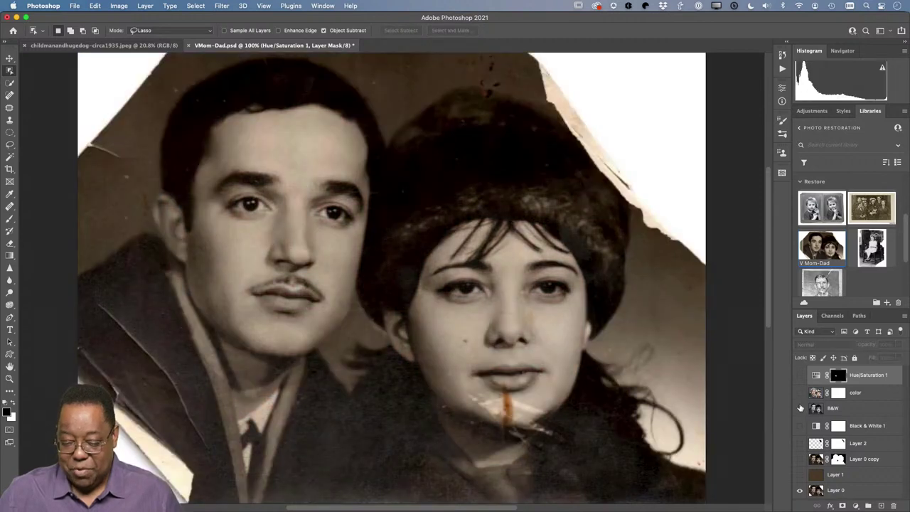
drag(799, 375, 798, 408)
click(800, 408)
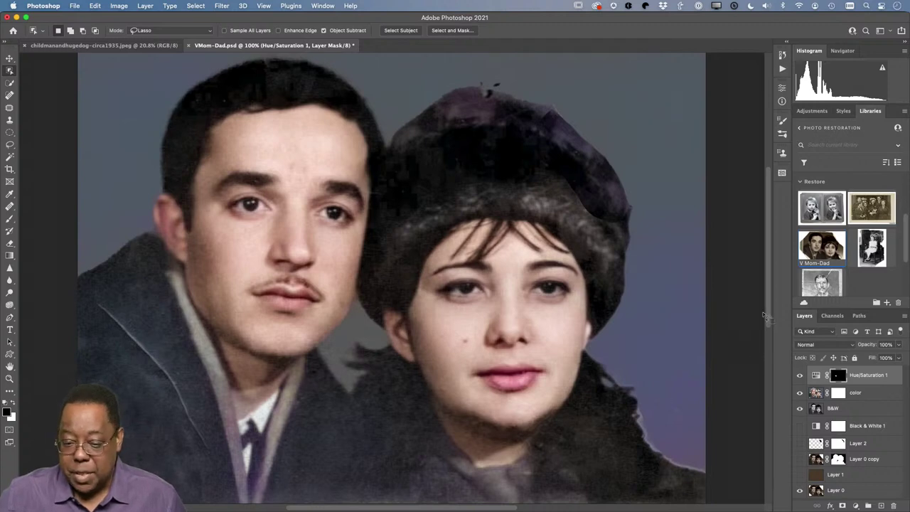
Step: Open the CIRCA 1949 young women photo and the cracked Background portrait from the Photo Restoration library
double_click(872, 211)
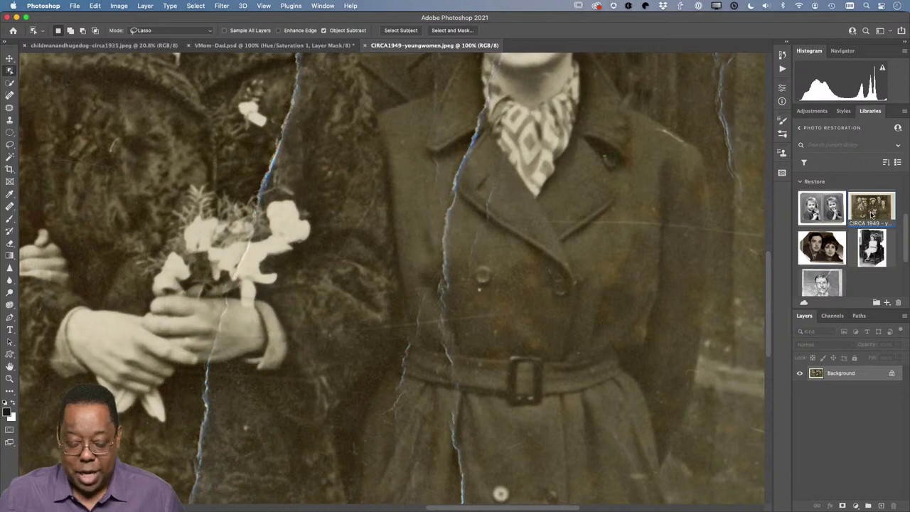
key(super+0)
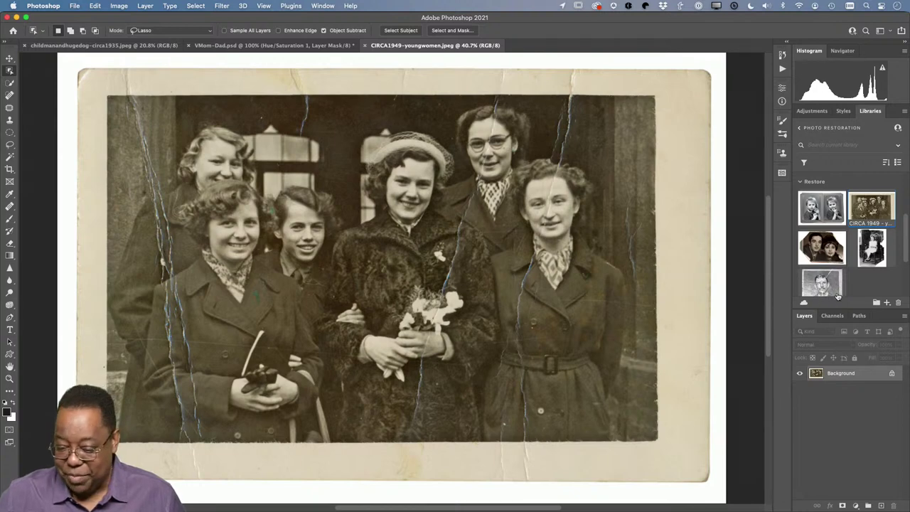
scroll(832, 280, down, 2)
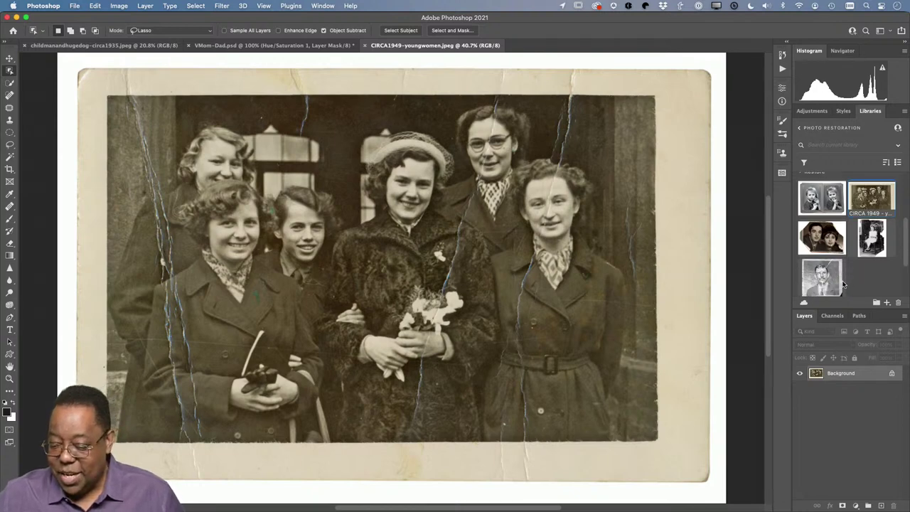
double_click(821, 276)
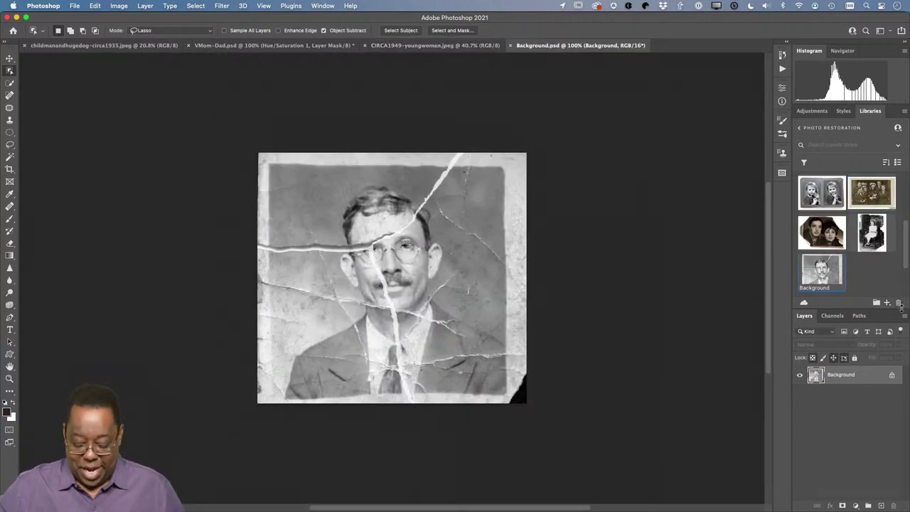
key(super+plus)
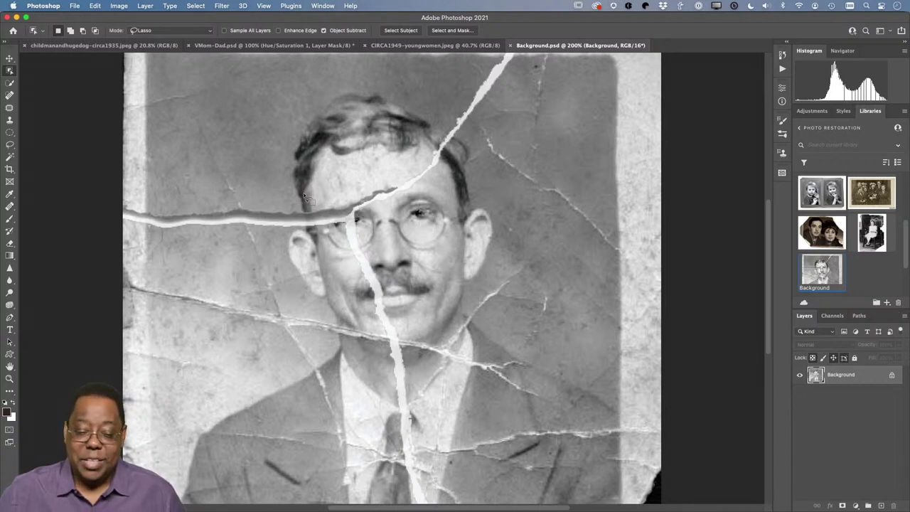
Step: Heal the tear across the man's forehead and hair and the thin scratches beside his head with the Content-Aware Spot Healing Brush
click(10, 59)
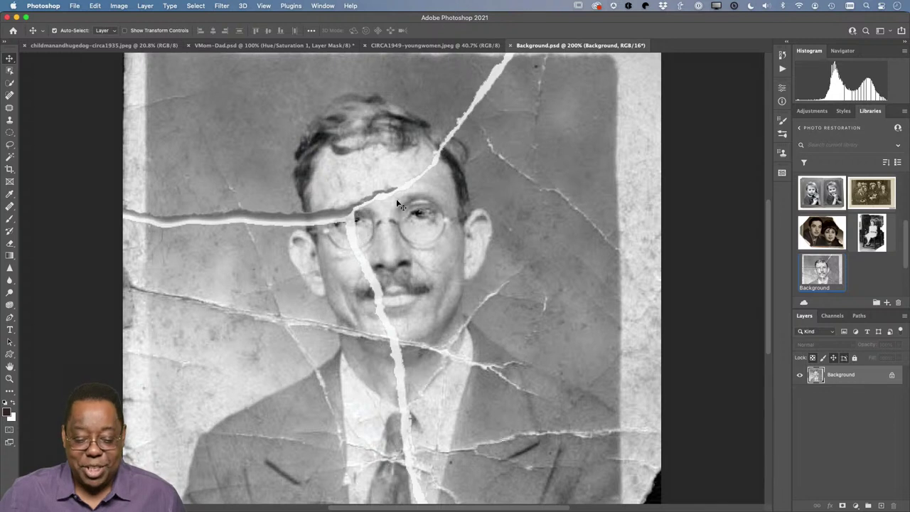
click(10, 97)
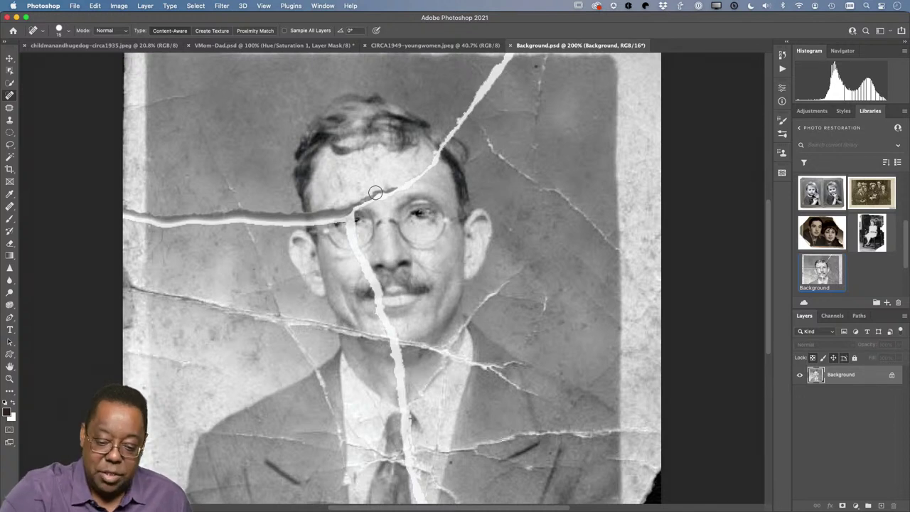
drag(431, 165, 411, 189)
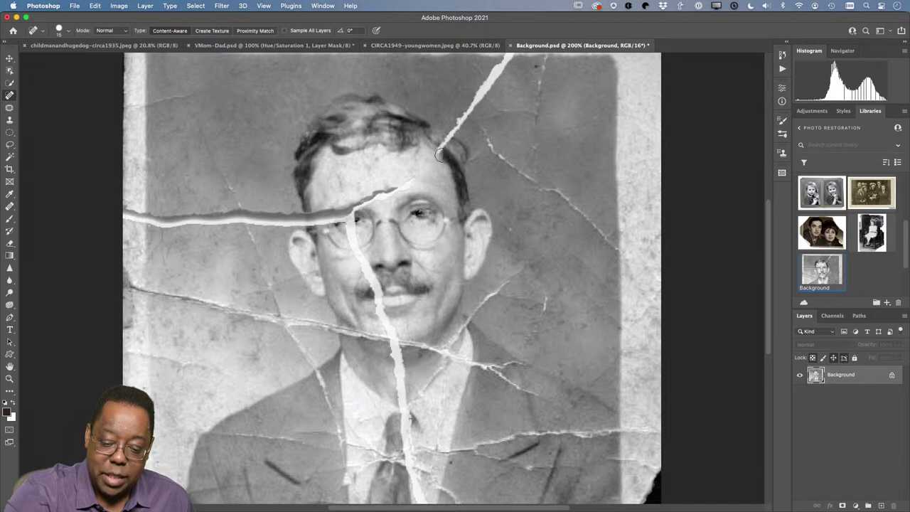
drag(439, 153, 463, 118)
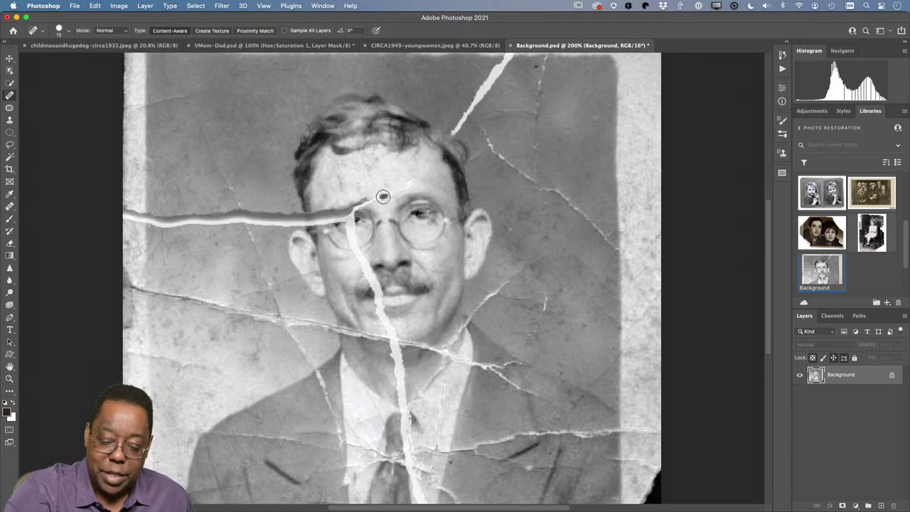
mouse_move(392, 191)
mouse_down()
mouse_move(408, 179)
mouse_move(357, 165)
mouse_up()
drag(198, 126, 242, 207)
drag(183, 96, 147, 101)
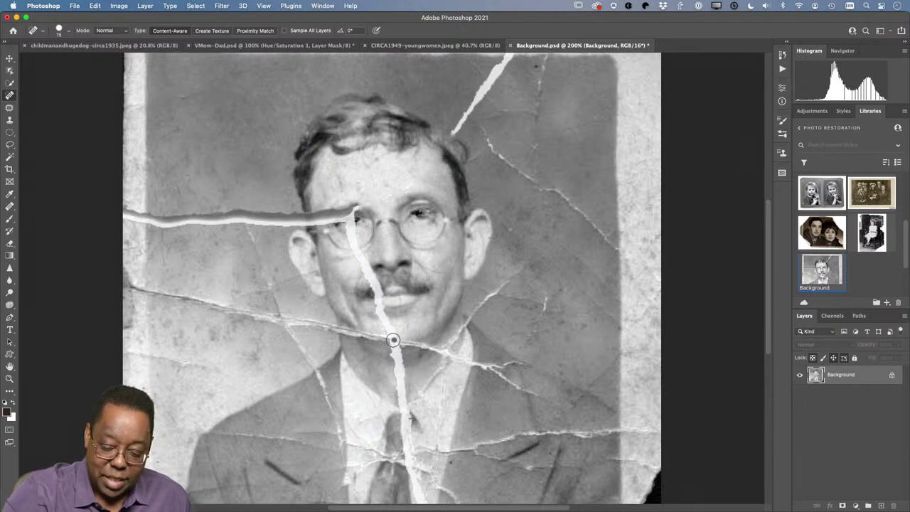
Step: Heal the cracks along the man's jaw, neck, shirt collar and adjoining jacket edge with the Spot Healing Brush
mouse_move(394, 341)
mouse_down()
mouse_move(360, 337)
mouse_move(380, 337)
mouse_move(364, 339)
mouse_move(359, 325)
mouse_move(361, 338)
mouse_move(307, 326)
mouse_up()
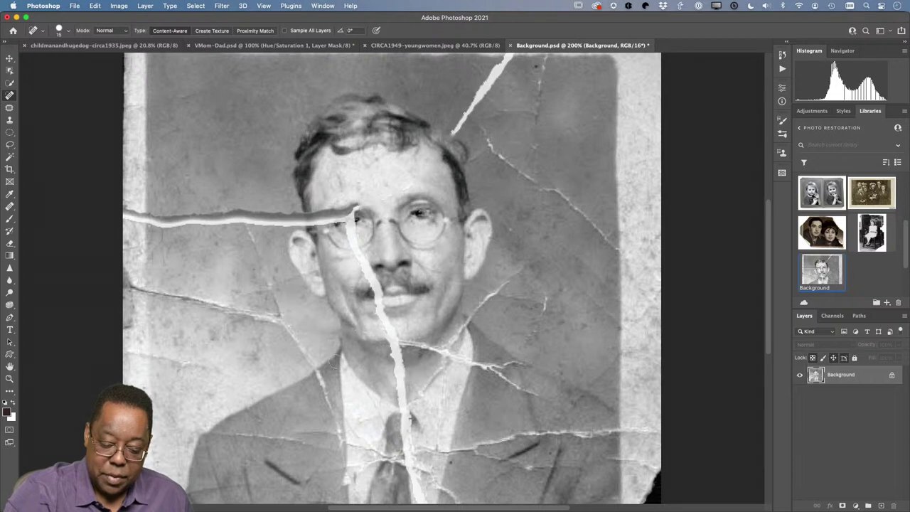
drag(329, 384, 339, 438)
drag(323, 400, 320, 372)
drag(423, 400, 401, 390)
drag(402, 391, 393, 353)
mouse_move(403, 370)
mouse_down()
mouse_move(401, 355)
mouse_move(404, 384)
mouse_up()
drag(404, 380, 403, 412)
mouse_move(441, 355)
mouse_down()
mouse_move(427, 389)
mouse_move(421, 348)
mouse_move(398, 341)
mouse_move(397, 353)
mouse_up()
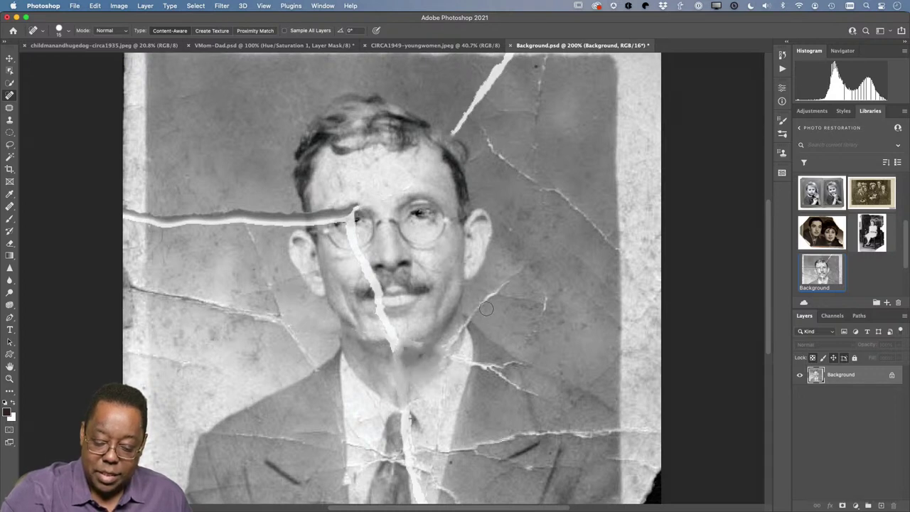
Step: Heal the creases from the man's collar into the background and the tear beside his hair, and try healing the chin tear
drag(486, 308, 526, 266)
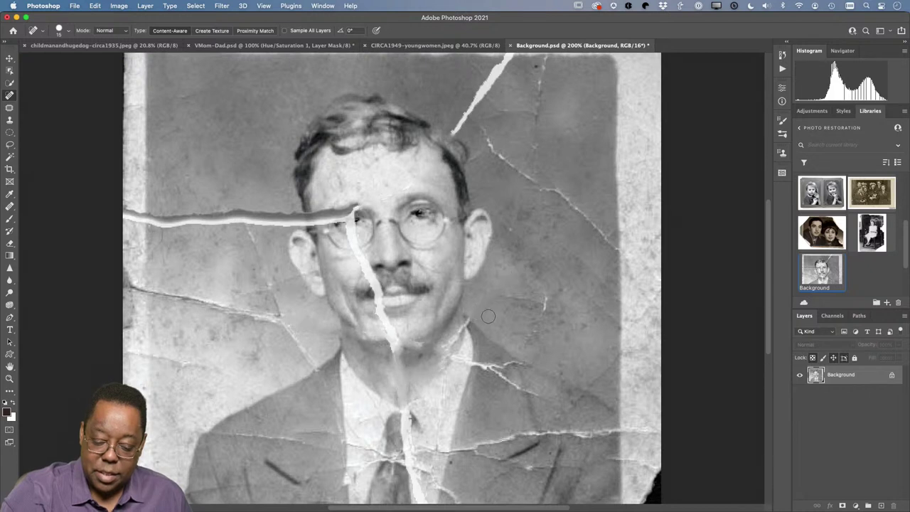
drag(492, 292, 520, 295)
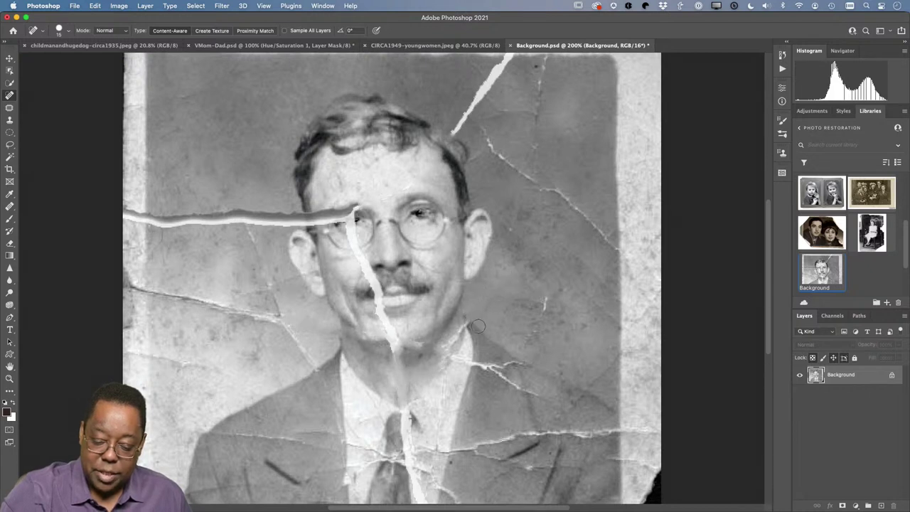
drag(469, 324, 455, 344)
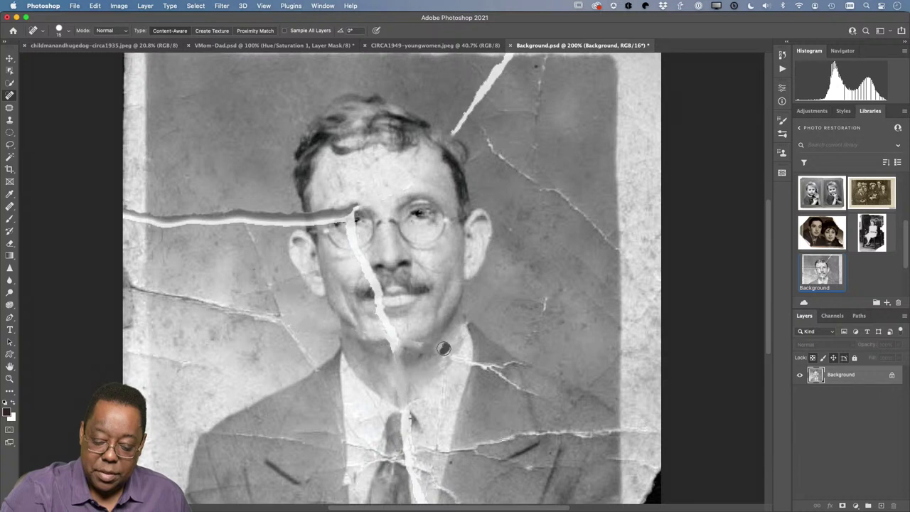
mouse_move(478, 125)
mouse_down()
mouse_move(453, 126)
mouse_move(476, 114)
mouse_move(452, 129)
mouse_move(489, 120)
mouse_up()
mouse_move(478, 128)
mouse_down()
mouse_move(475, 100)
mouse_move(507, 160)
mouse_move(484, 151)
mouse_up()
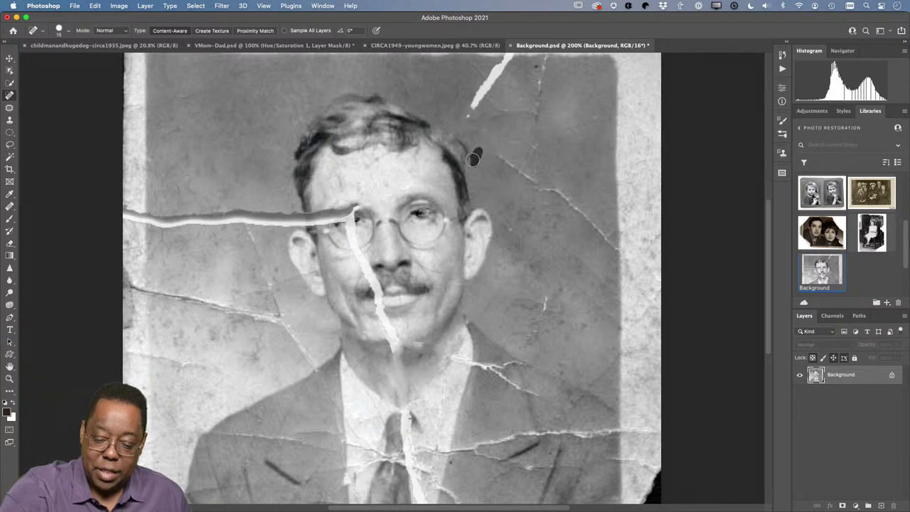
drag(393, 324, 381, 313)
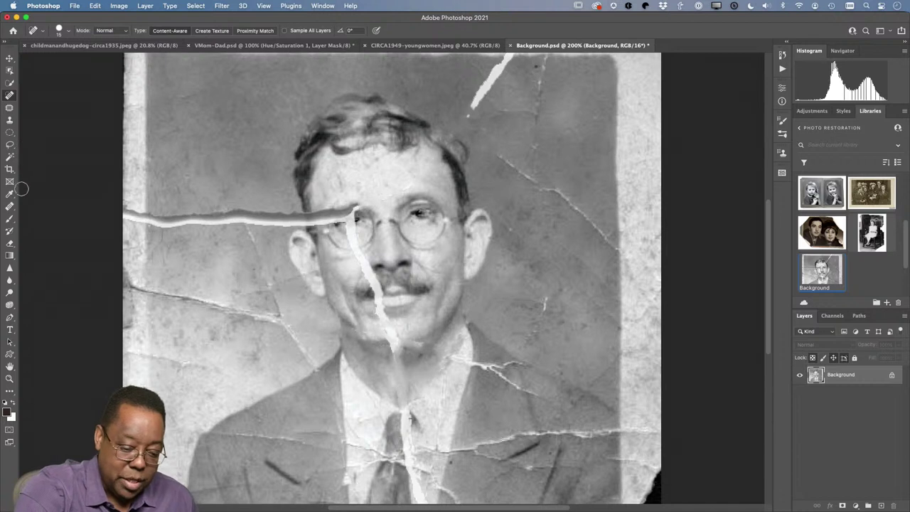
Step: Patch the tear on the man's chin and the damaged area under his jaw with clean nearby skin using the Patch tool
click(11, 109)
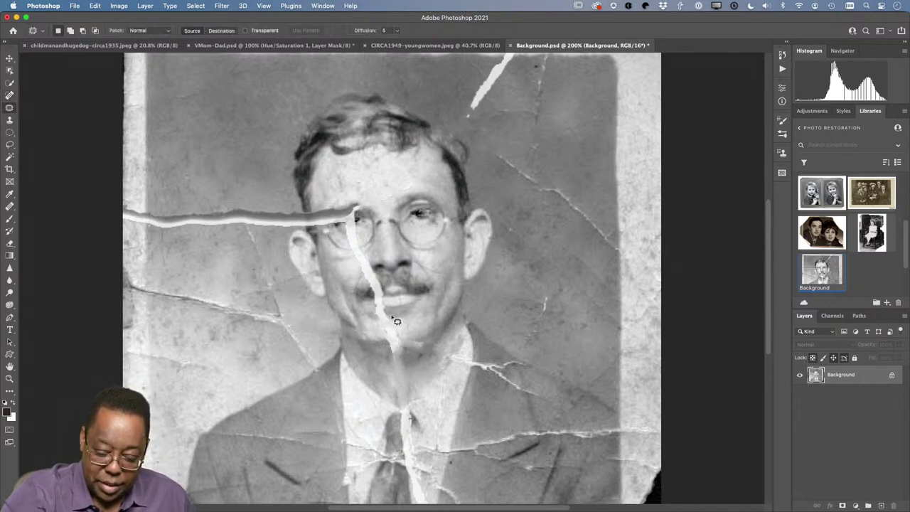
mouse_move(384, 313)
mouse_down()
mouse_move(382, 333)
mouse_move(412, 331)
mouse_up()
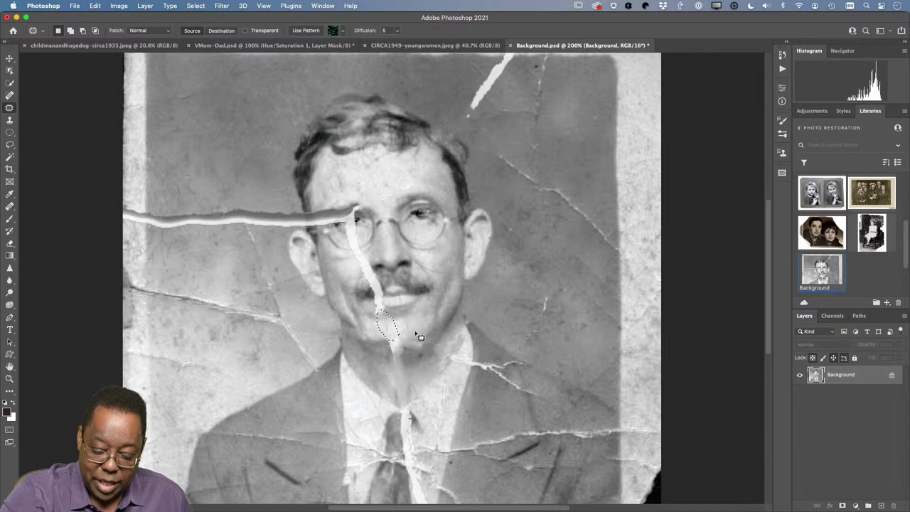
key(ctrl+d)
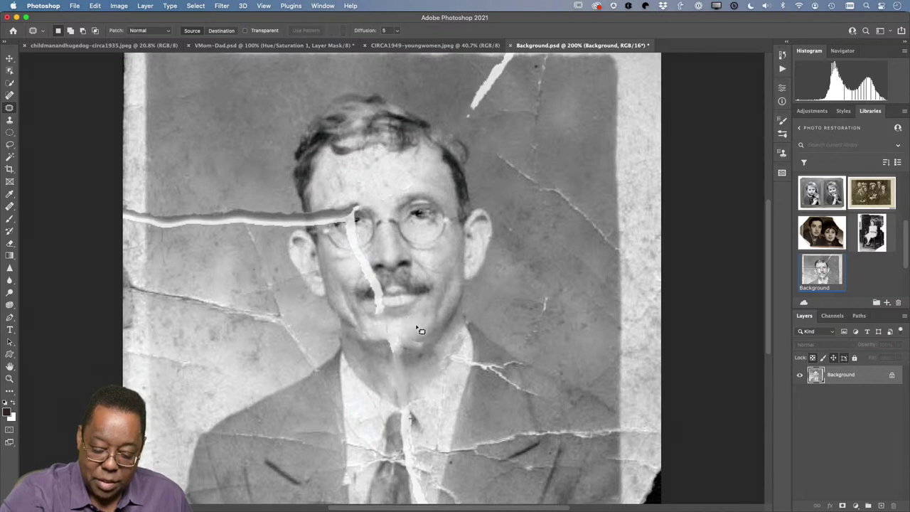
mouse_move(406, 349)
mouse_down()
mouse_move(394, 330)
mouse_move(393, 354)
mouse_move(404, 354)
mouse_move(381, 353)
mouse_move(428, 344)
mouse_up()
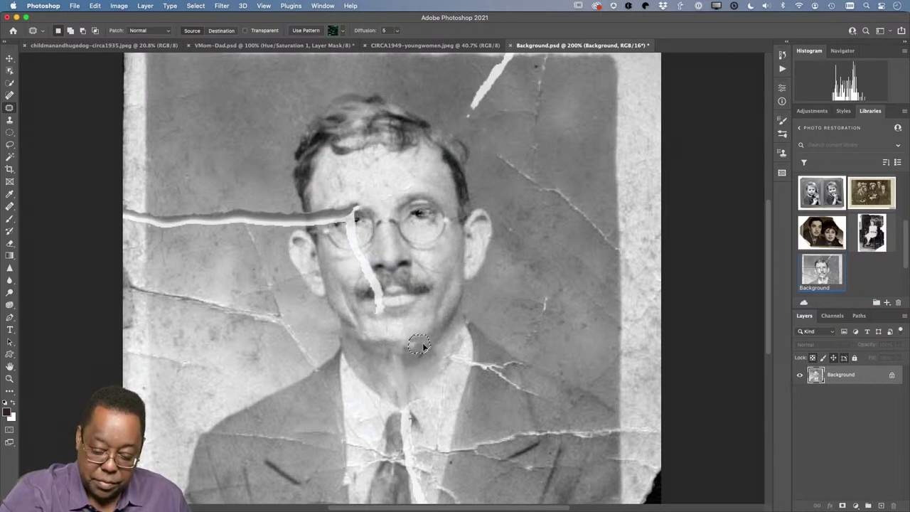
key(ctrl+d)
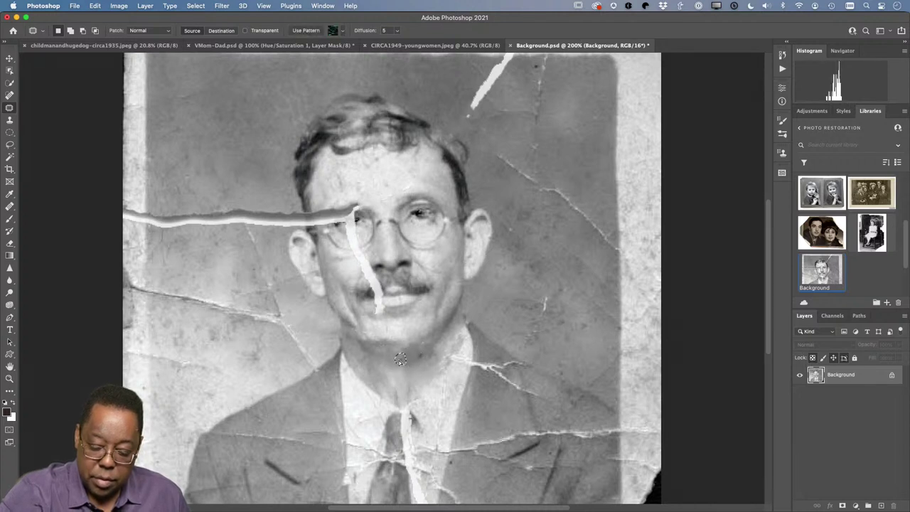
Step: Patch the remaining blemishes under the man's jaw and the lower end of the tear below his lips with clean skin
drag(427, 349, 425, 356)
click(429, 355)
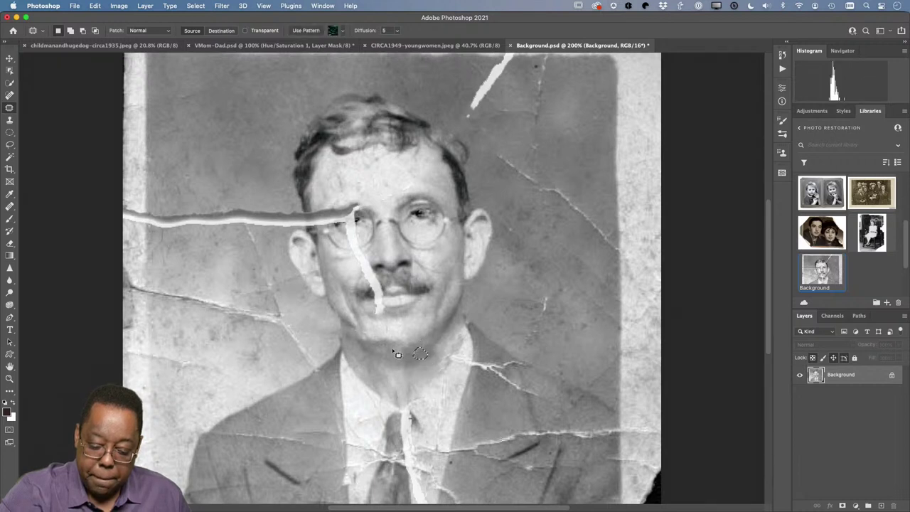
click(379, 307)
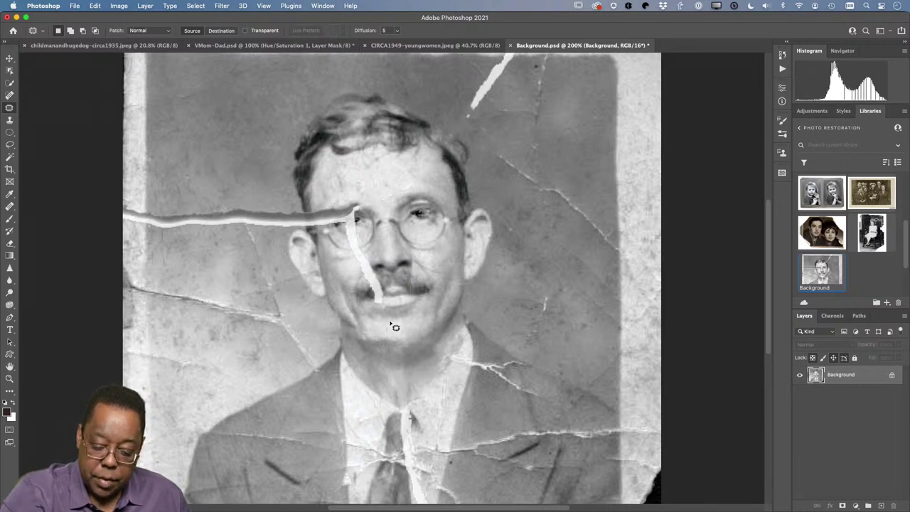
mouse_move(380, 319)
mouse_down()
mouse_move(384, 333)
mouse_move(386, 325)
mouse_up()
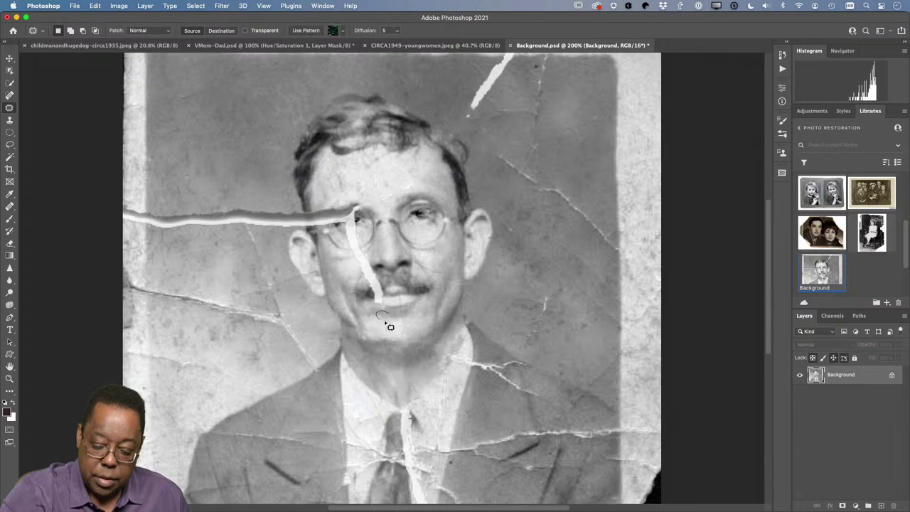
click(386, 321)
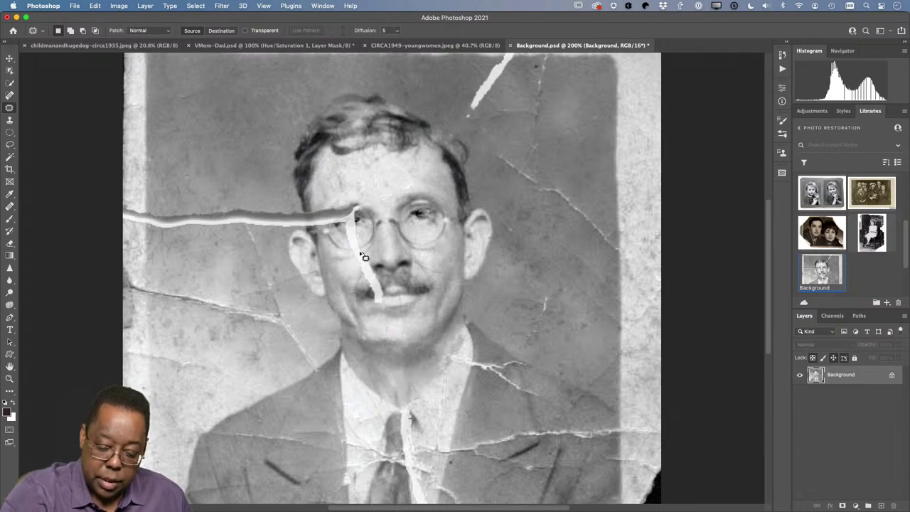
Step: Patch the white tear running from beside the man's nose through his mustache and lips, and the blemish on his chin
mouse_move(365, 256)
mouse_down()
mouse_move(381, 271)
mouse_move(367, 279)
mouse_move(375, 288)
mouse_move(382, 284)
mouse_move(364, 277)
mouse_move(362, 285)
mouse_move(380, 286)
mouse_move(419, 265)
mouse_move(414, 283)
mouse_move(377, 278)
mouse_move(376, 292)
mouse_move(388, 290)
mouse_move(379, 281)
mouse_move(397, 285)
mouse_move(387, 303)
mouse_move(380, 287)
mouse_move(373, 290)
mouse_move(373, 304)
mouse_move(395, 290)
mouse_up()
key(ctrl+d)
key(ctrl+d)
key(ctrl+d)
key(ctrl+d)
key(ctrl+d)
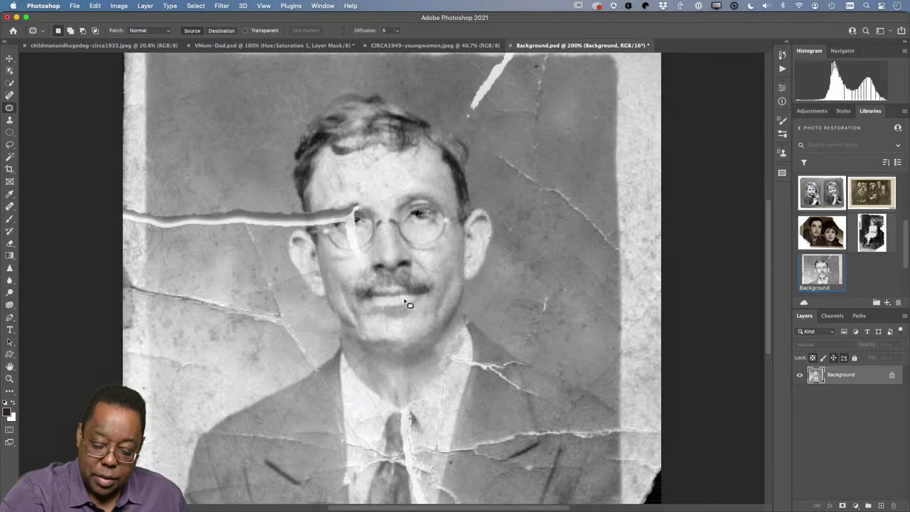
drag(382, 329, 398, 335)
key(ctrl+d)
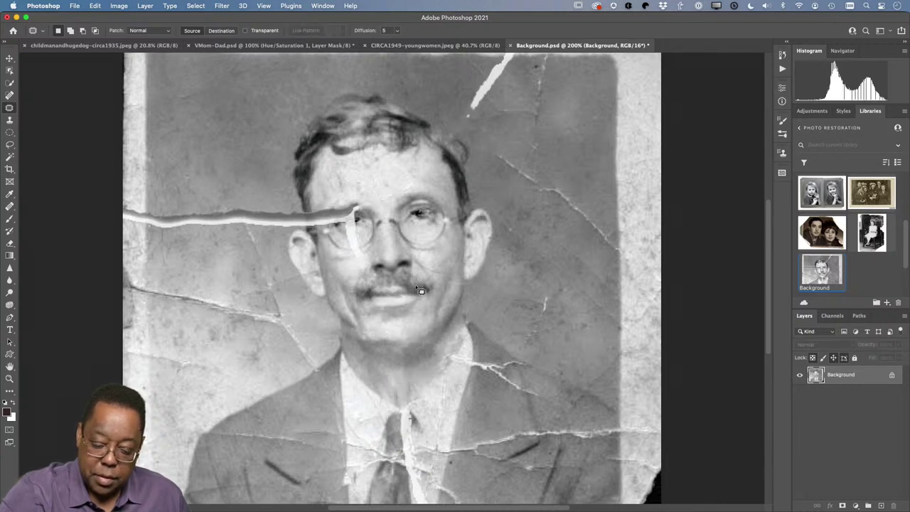
Step: Patch the horizontal background tear nearest the man's head and the start of the diagonal crack on the other side with clean background
mouse_move(360, 255)
mouse_down()
mouse_move(365, 263)
mouse_move(358, 256)
mouse_up()
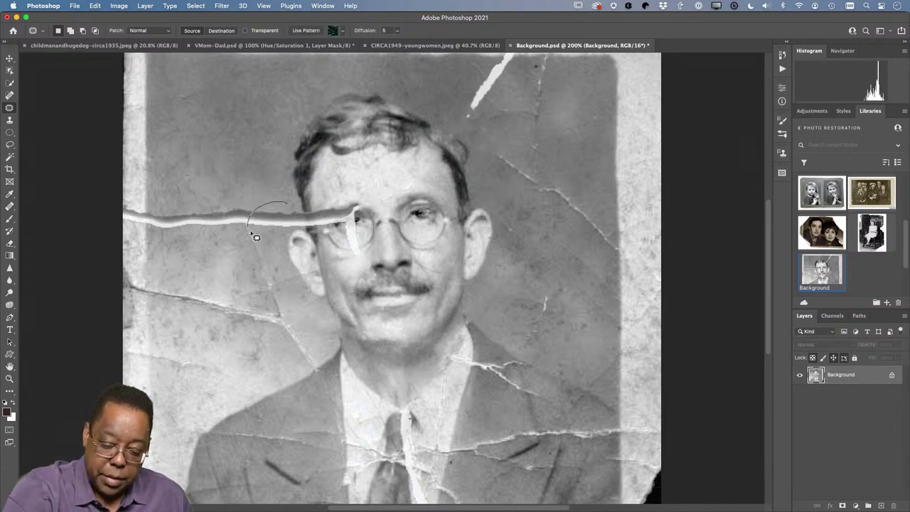
mouse_move(255, 237)
mouse_down()
mouse_move(306, 233)
mouse_move(305, 213)
mouse_move(265, 167)
mouse_move(268, 158)
mouse_up()
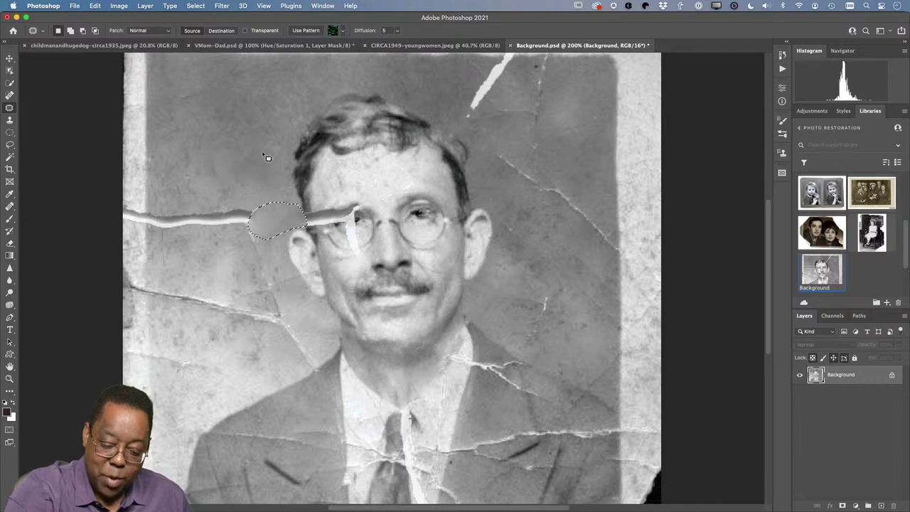
click(268, 158)
mouse_move(260, 199)
mouse_down()
mouse_move(219, 220)
mouse_move(272, 241)
mouse_move(249, 195)
mouse_move(260, 305)
mouse_move(290, 302)
mouse_move(265, 318)
mouse_up()
click(265, 318)
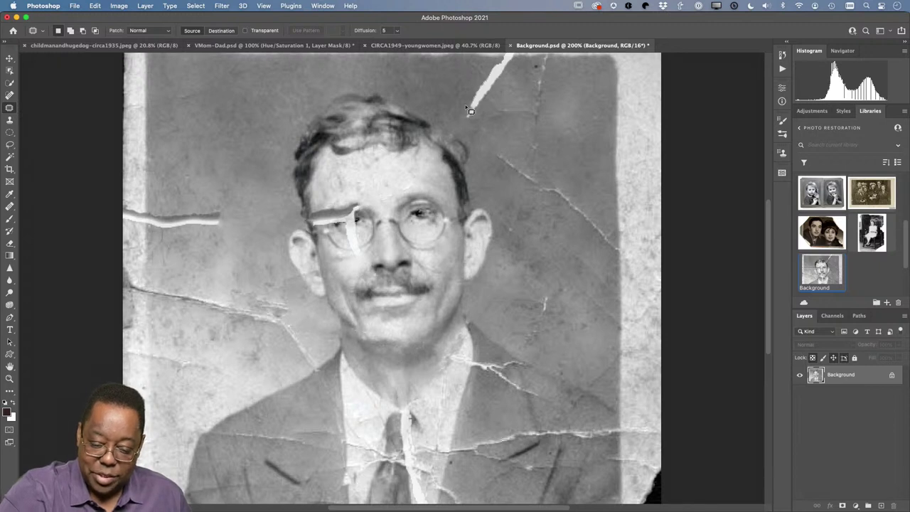
mouse_move(499, 148)
mouse_down()
mouse_move(532, 178)
mouse_move(520, 190)
mouse_move(516, 320)
mouse_up()
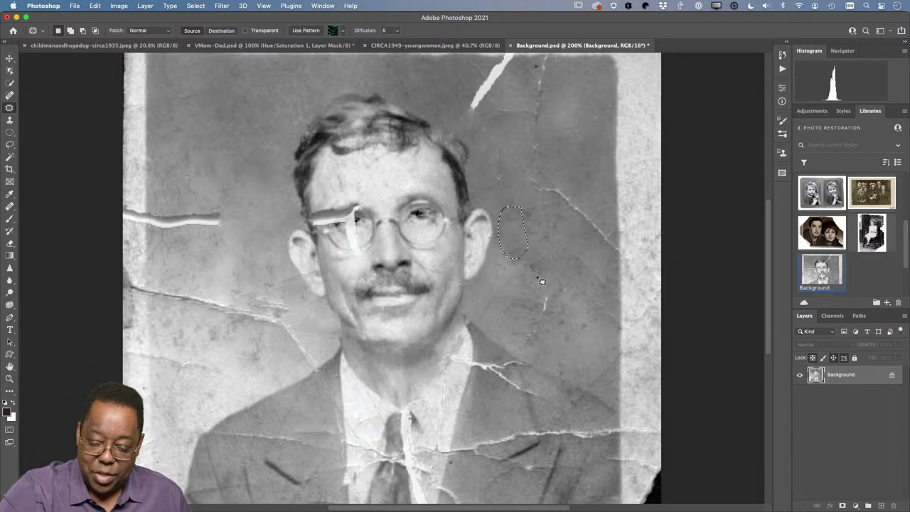
click(508, 252)
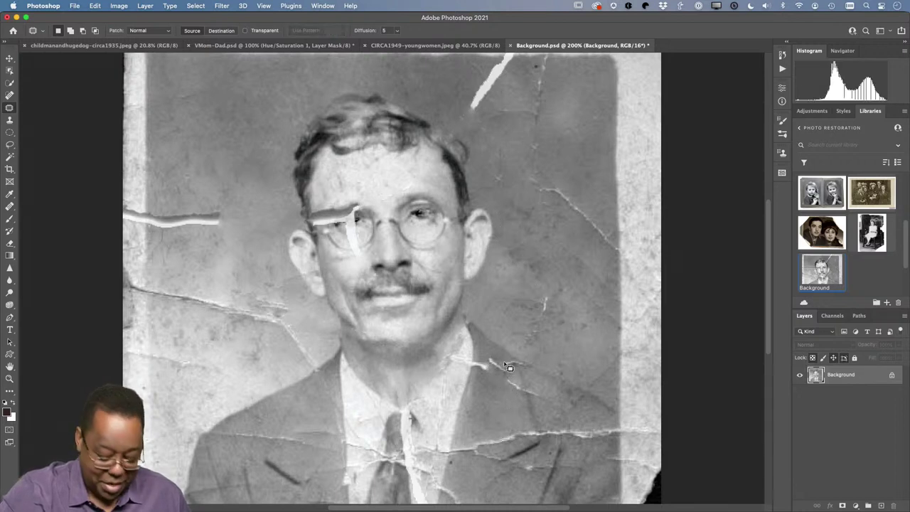
Step: Patch the branching cracks across the man's shirt collar and jacket shoulder with clean fabric
mouse_move(509, 367)
mouse_down()
mouse_move(506, 387)
mouse_move(485, 380)
mouse_move(487, 359)
mouse_move(496, 413)
mouse_up()
key(super+d)
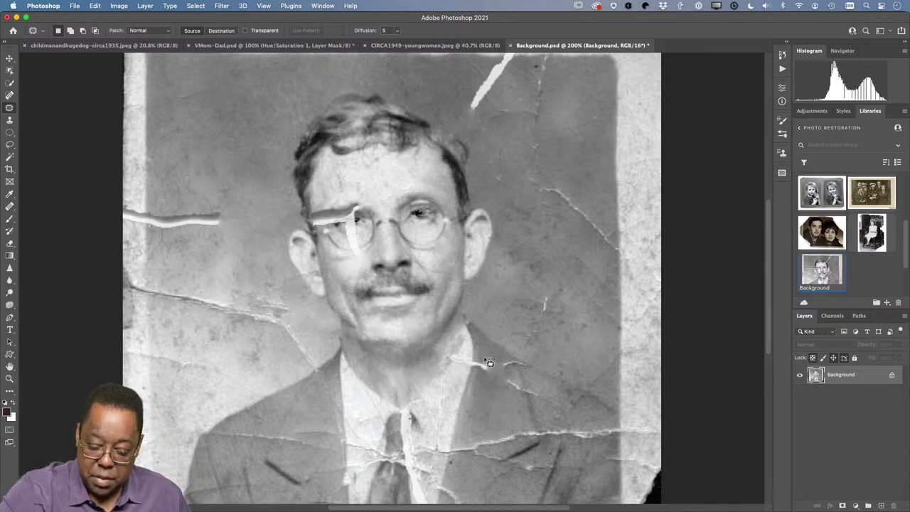
drag(469, 363, 470, 377)
click(488, 404)
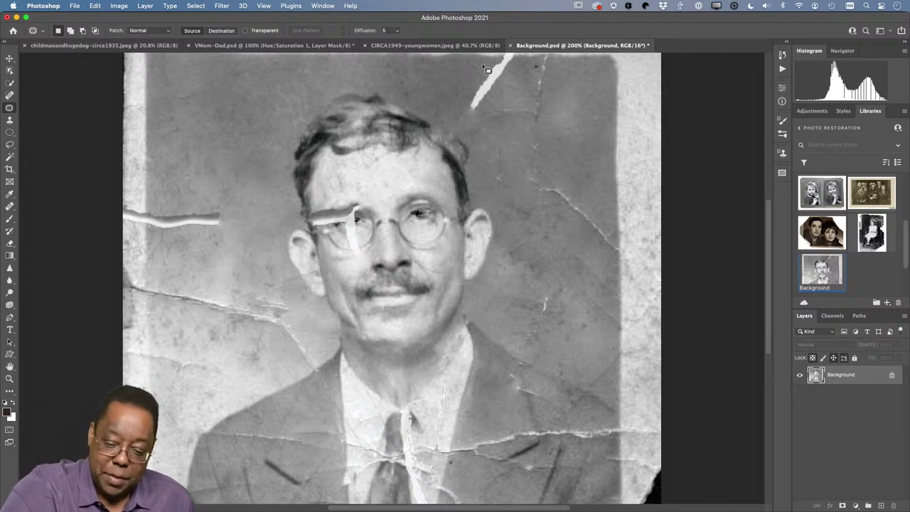
Step: Patch the white diagonal tear in the background above the man's head with clean background, and clear the selection
drag(524, 74, 507, 58)
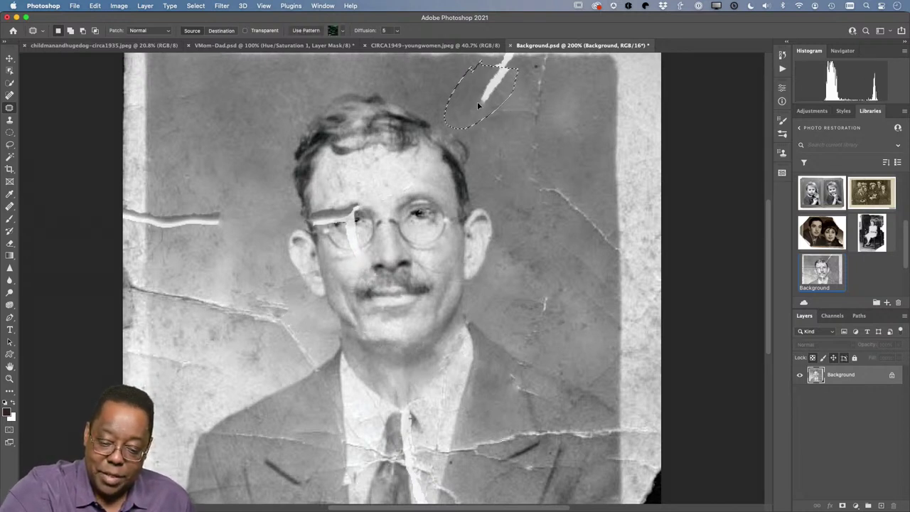
mouse_move(488, 100)
mouse_down()
mouse_move(527, 162)
mouse_move(581, 134)
mouse_up()
key(ctrl+d)
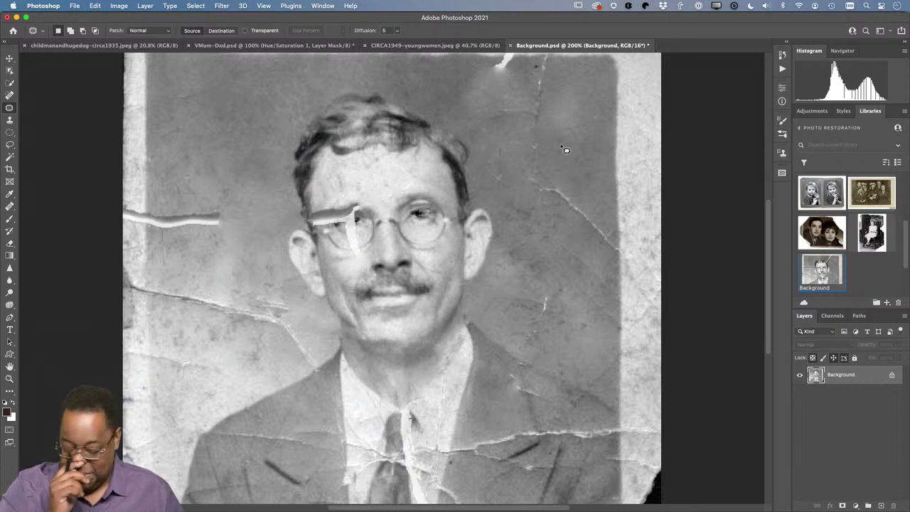
click(11, 144)
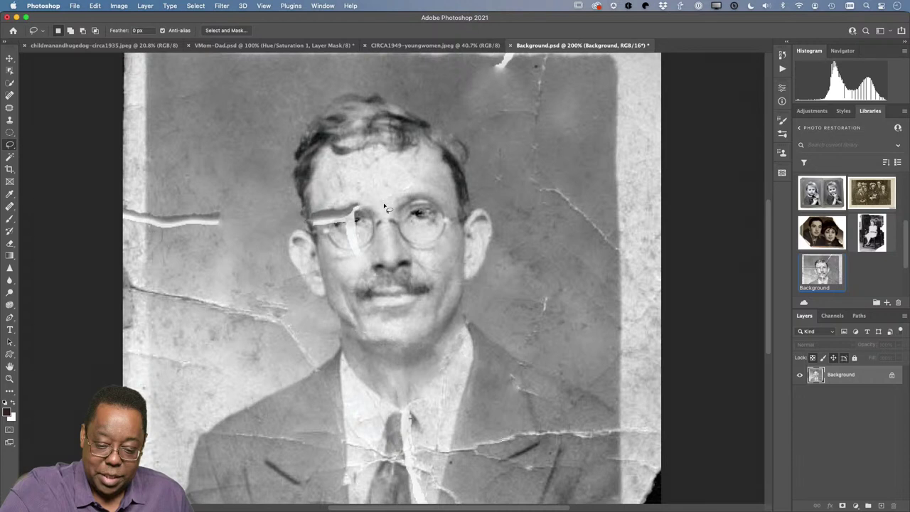
mouse_move(374, 177)
mouse_down()
mouse_move(357, 164)
mouse_move(333, 165)
mouse_move(288, 209)
mouse_up()
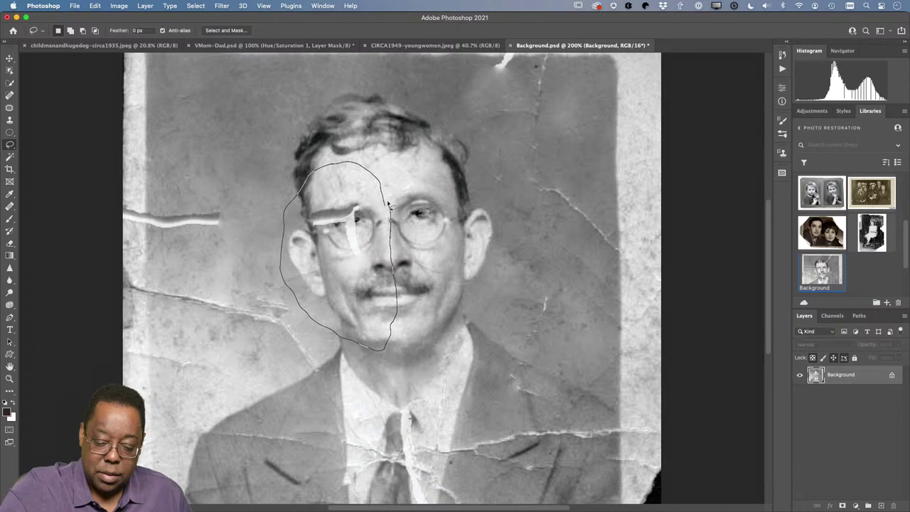
drag(389, 206, 388, 204)
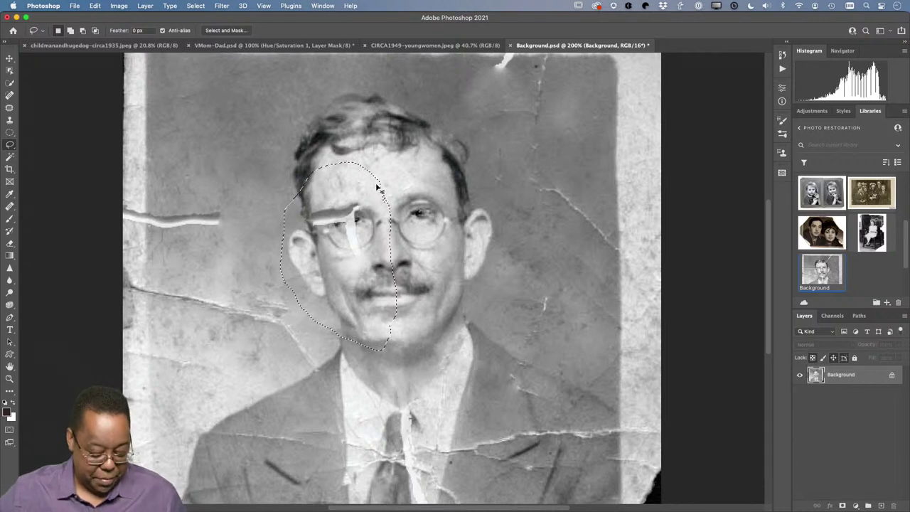
click(377, 187)
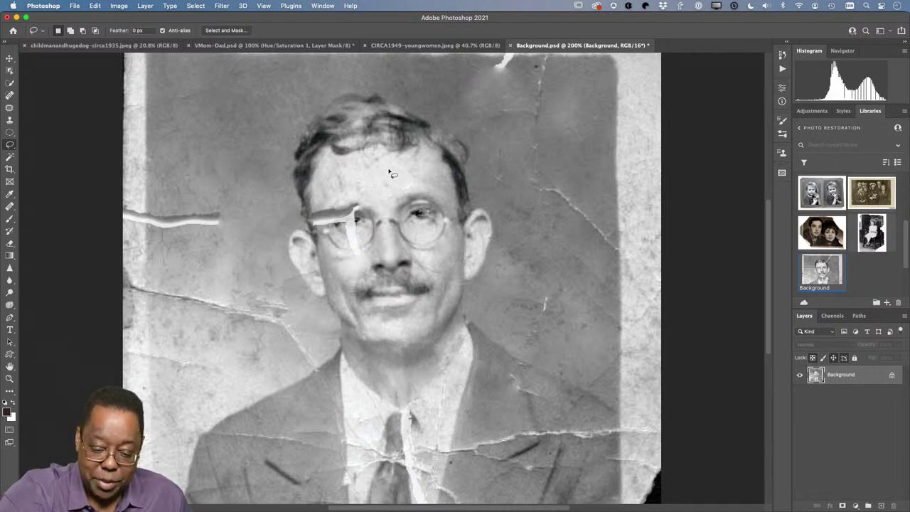
Step: Select the undamaged half of the man's face with the Lasso tool and copy it to a new layer
drag(389, 169, 388, 194)
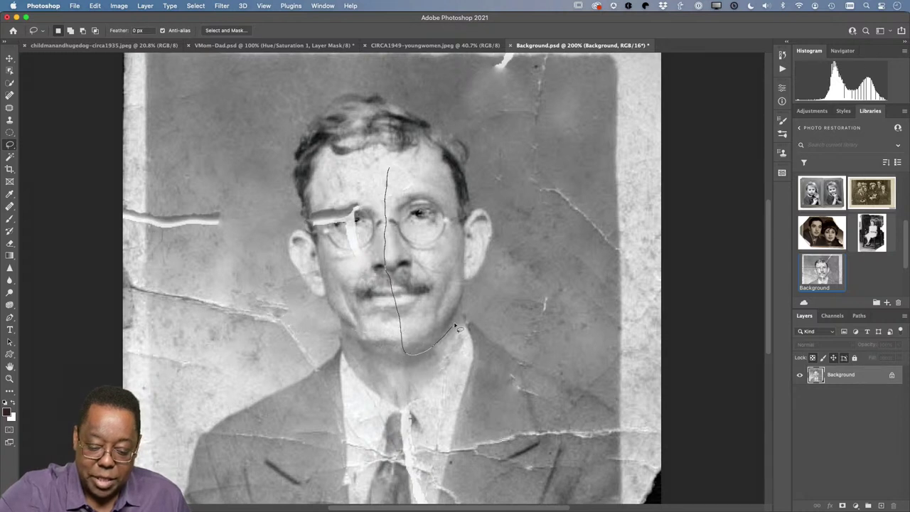
mouse_move(479, 183)
mouse_down()
mouse_move(437, 153)
mouse_move(407, 151)
mouse_move(377, 181)
mouse_up()
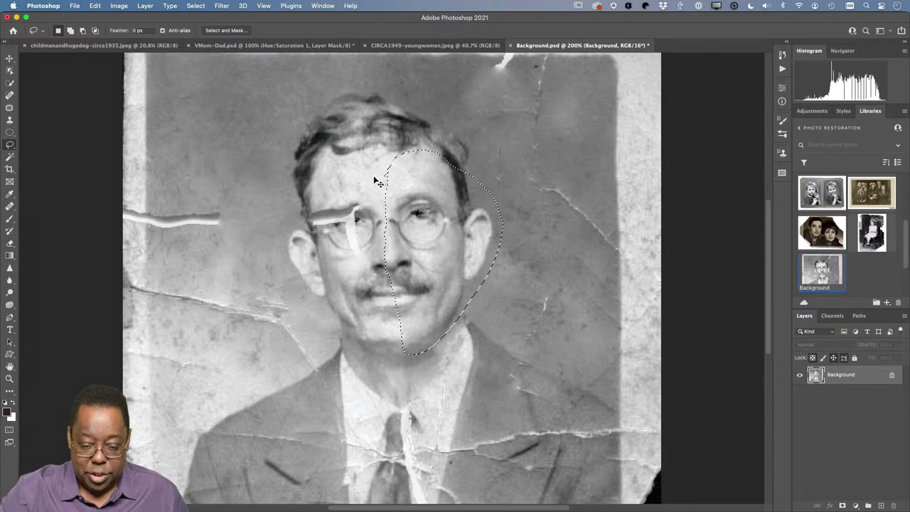
key(super+j)
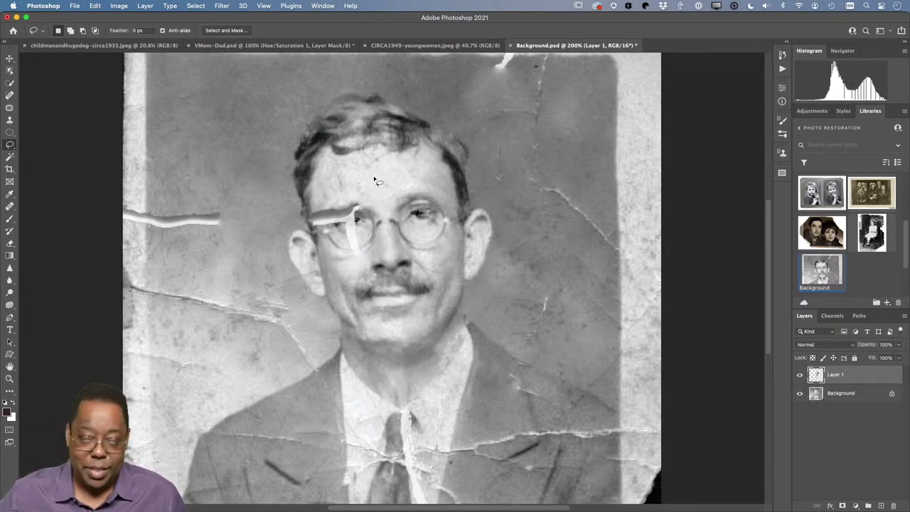
click(800, 377)
click(800, 375)
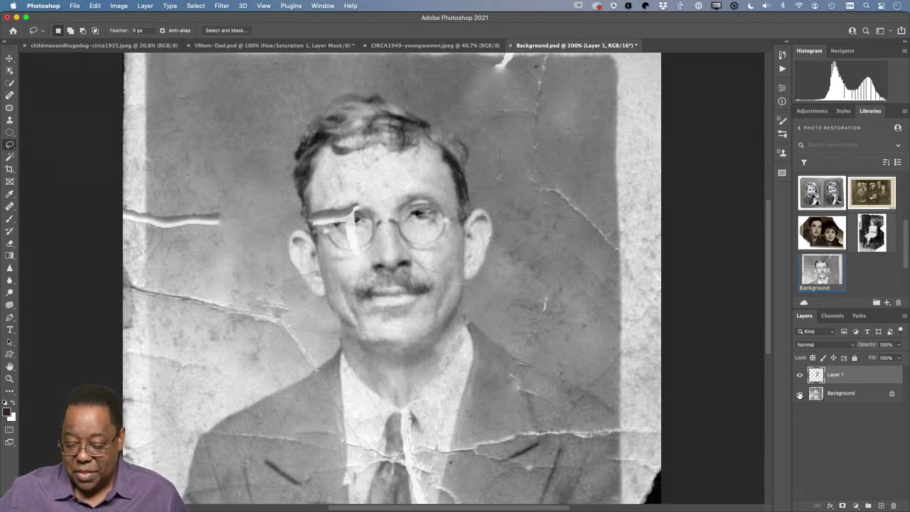
click(800, 395)
click(799, 394)
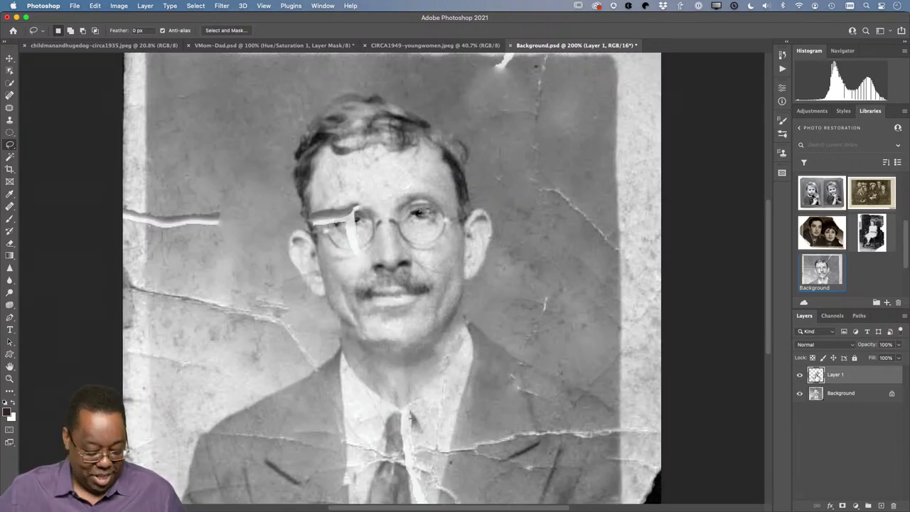
Step: Flip the copied half face horizontally with Free Transform and move it over the damaged half
key(super+t)
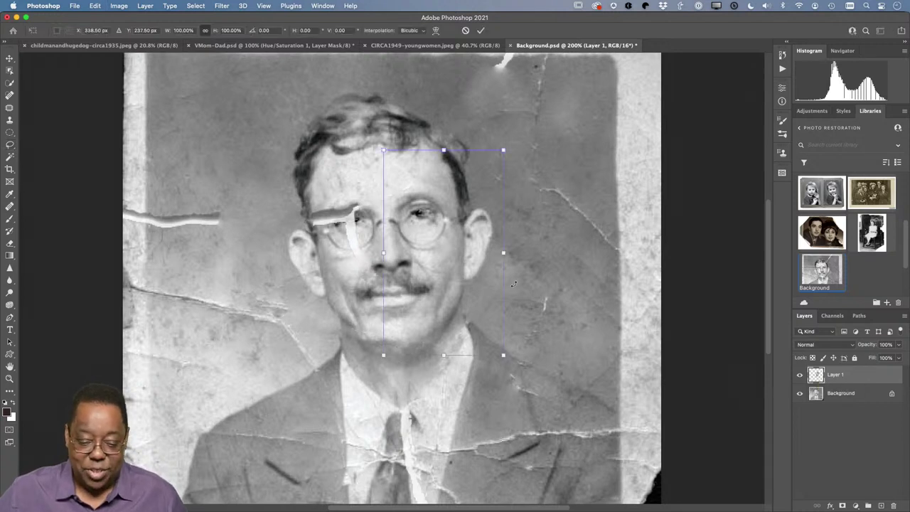
right_click(445, 279)
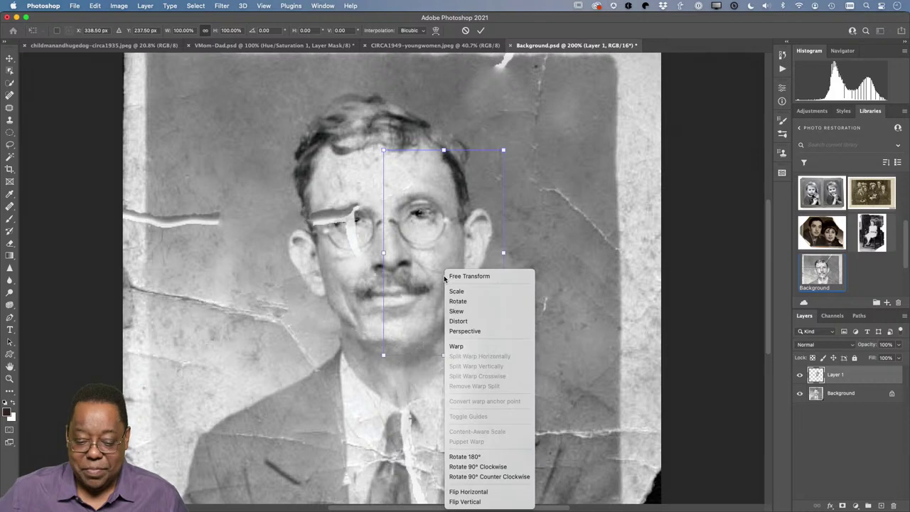
click(517, 492)
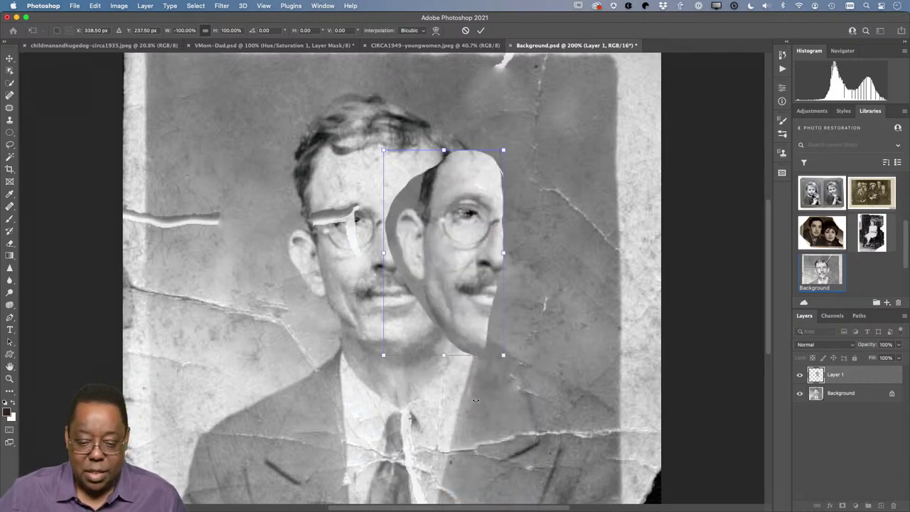
drag(453, 289, 339, 290)
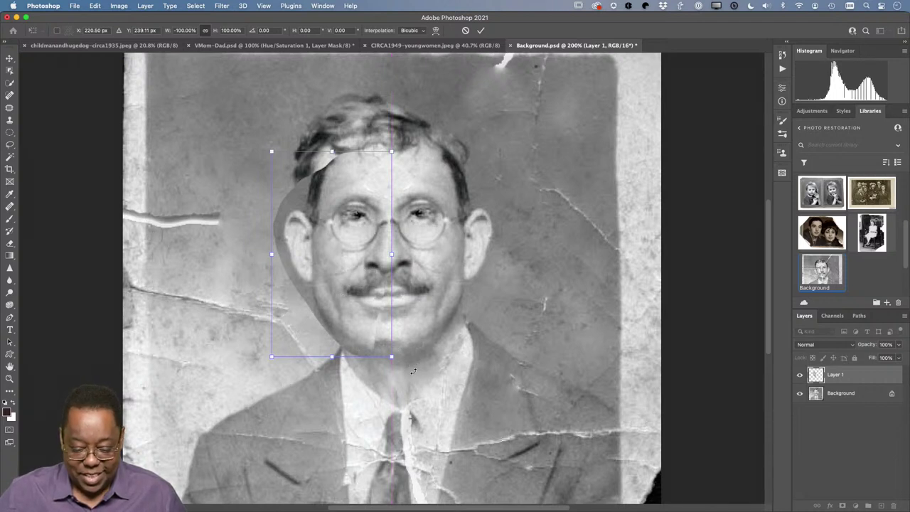
Step: Rotate the flipped half face slightly counterclockwise and reposition it to line up the glasses, nose and mouth
drag(409, 367, 414, 367)
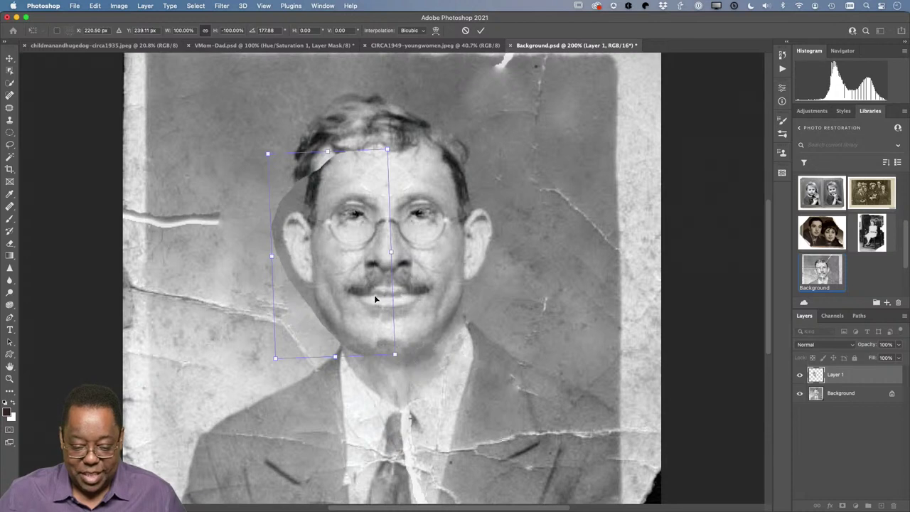
mouse_move(374, 294)
mouse_down()
mouse_move(409, 297)
mouse_move(356, 299)
mouse_move(375, 300)
mouse_up()
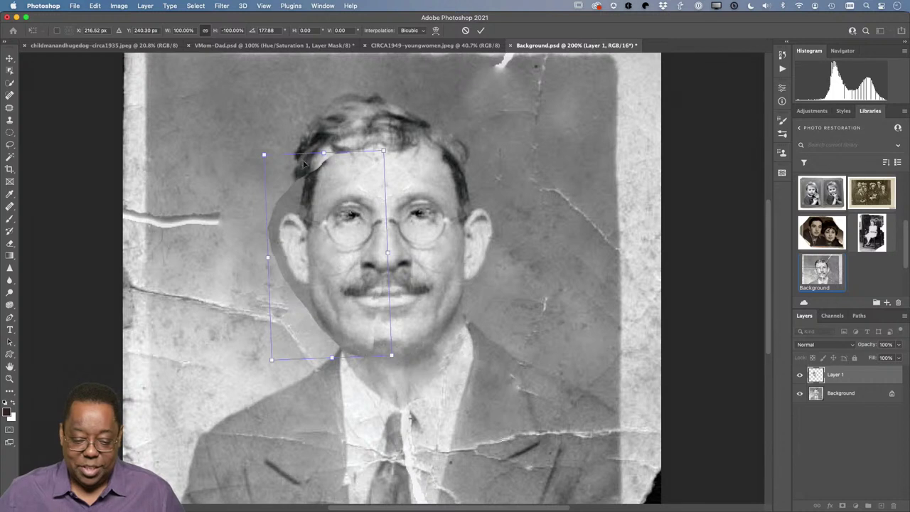
mouse_move(348, 205)
mouse_down()
mouse_move(337, 206)
mouse_move(353, 205)
mouse_up()
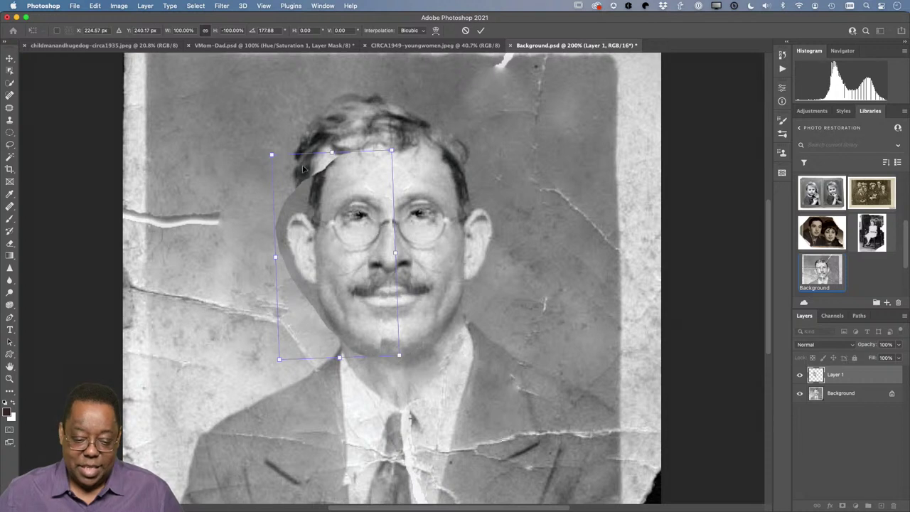
drag(412, 150, 406, 158)
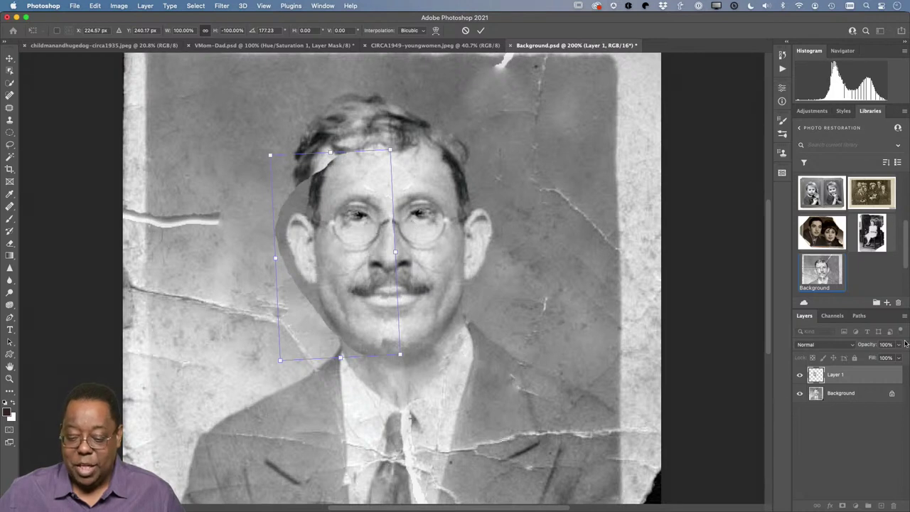
Step: Lower the flipped half face's opacity to 45%, nudge it into alignment with the original face, restore 100% opacity and apply the transform
drag(866, 345, 842, 347)
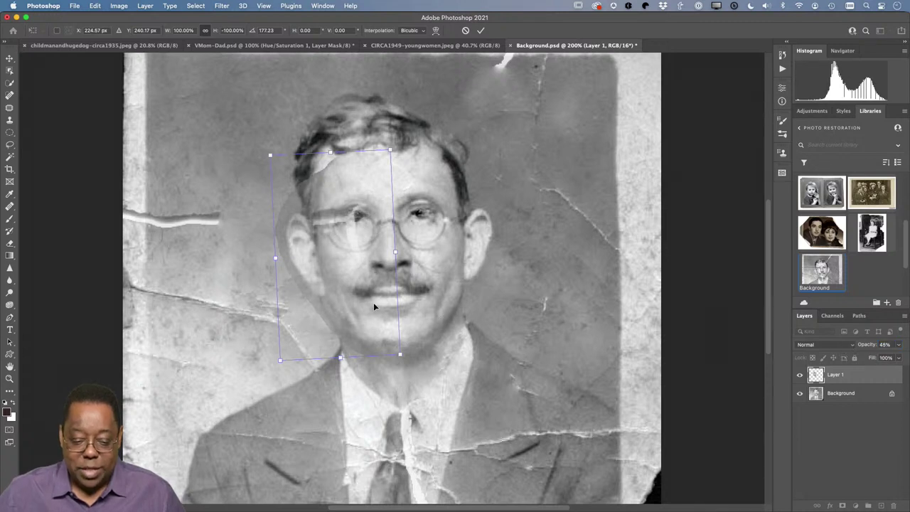
drag(372, 293, 368, 295)
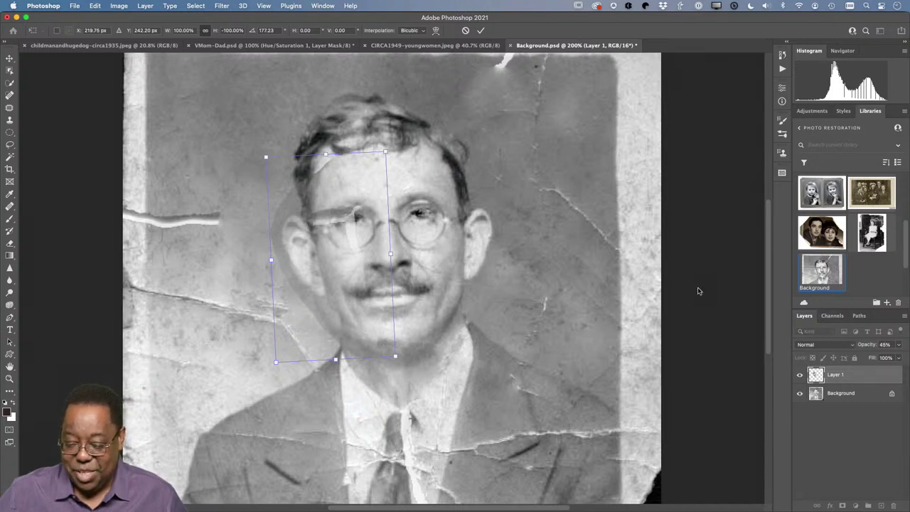
drag(854, 347, 859, 347)
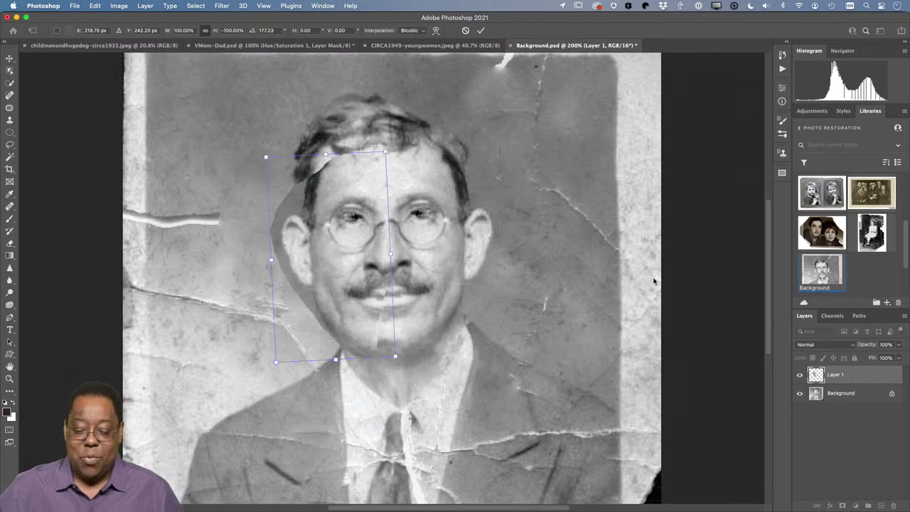
key(Return)
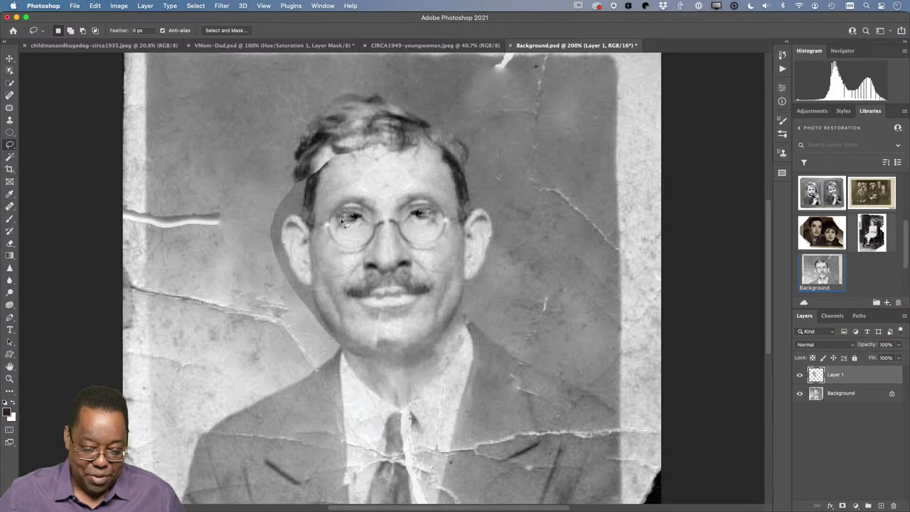
Step: Add a layer mask to the flipped half face and paint black at 100% brush opacity to hide its excess around the hair, ear and jaw
click(842, 506)
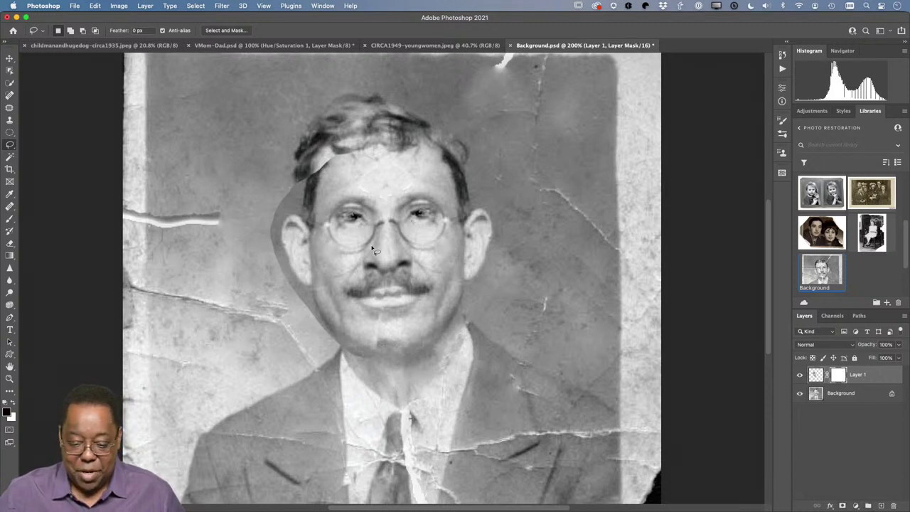
key(b)
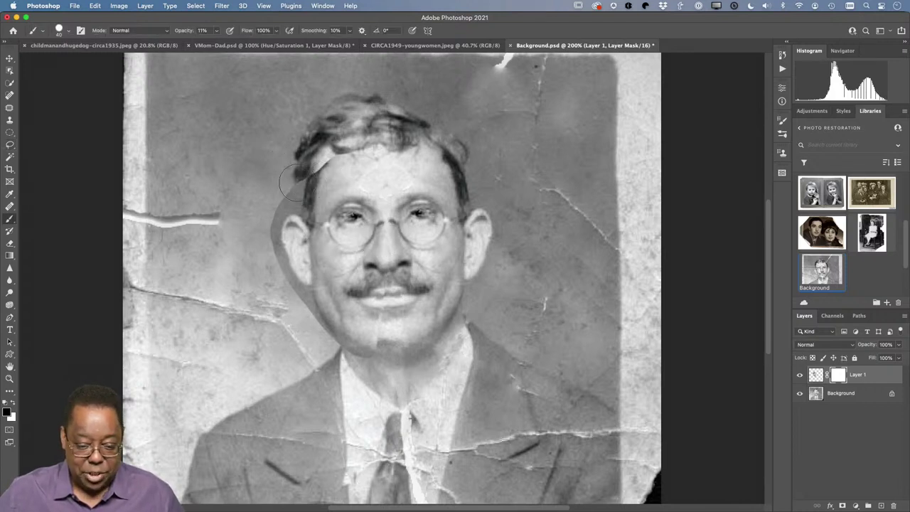
click(217, 30)
drag(215, 42, 338, 49)
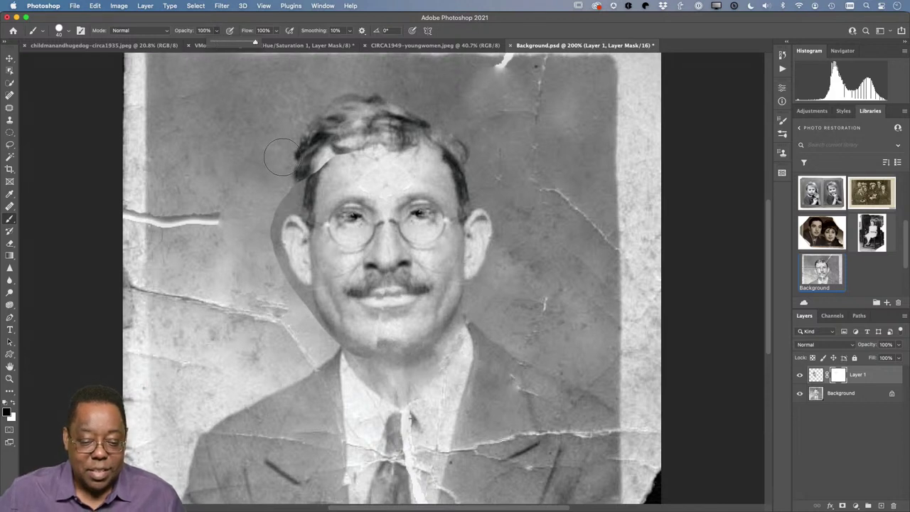
mouse_move(299, 174)
mouse_down()
mouse_move(337, 160)
mouse_move(406, 158)
mouse_move(323, 171)
mouse_move(302, 187)
mouse_move(283, 232)
mouse_move(290, 270)
mouse_move(279, 230)
mouse_move(322, 330)
mouse_move(305, 297)
mouse_up()
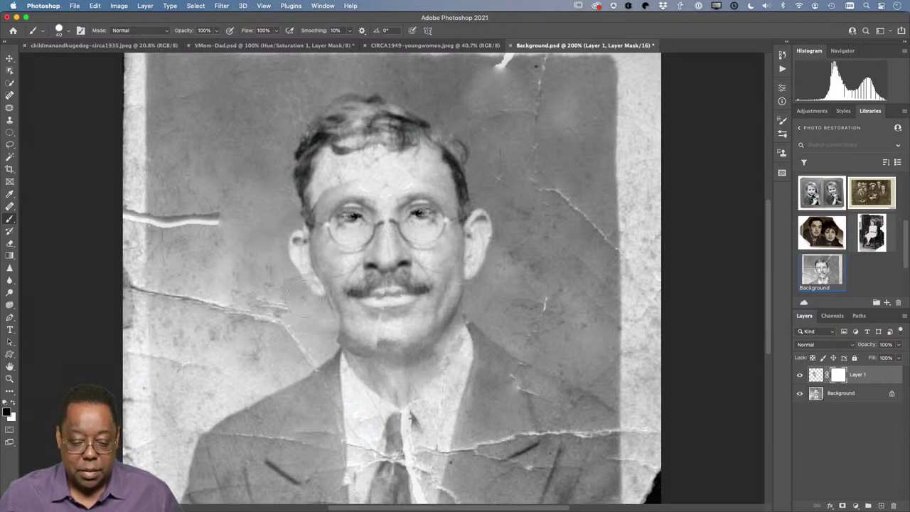
mouse_move(288, 261)
mouse_down()
mouse_move(315, 283)
mouse_move(288, 241)
mouse_move(290, 254)
mouse_move(315, 277)
mouse_move(275, 207)
mouse_move(369, 172)
mouse_move(303, 204)
mouse_move(309, 188)
mouse_move(315, 225)
mouse_move(303, 275)
mouse_move(316, 299)
mouse_move(325, 277)
mouse_move(352, 351)
mouse_move(381, 356)
mouse_move(343, 339)
mouse_move(368, 334)
mouse_move(363, 285)
mouse_move(375, 267)
mouse_move(370, 298)
mouse_move(331, 285)
mouse_up()
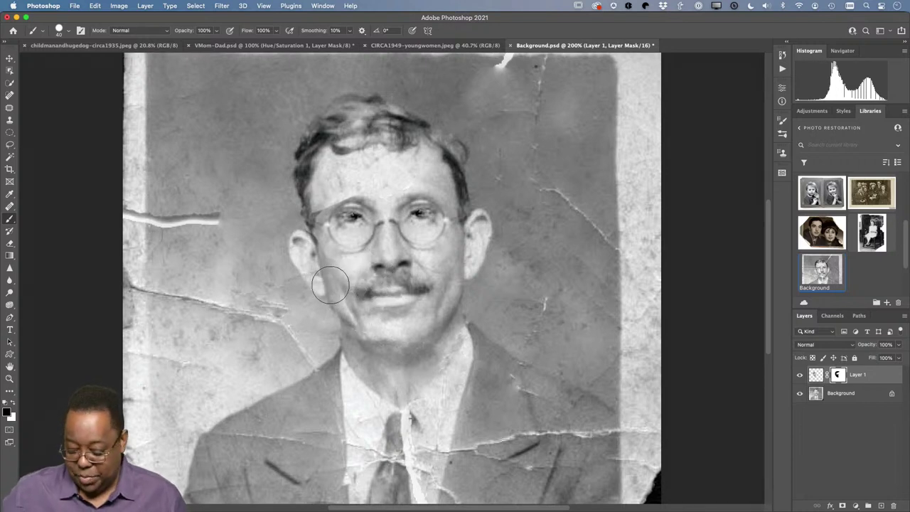
Step: Refine the mask around the glasses temple with a size 10 brush in black and white, and set the brush opacity to 30%
key(bracketleft)
key(bracketleft)
key(bracketleft)
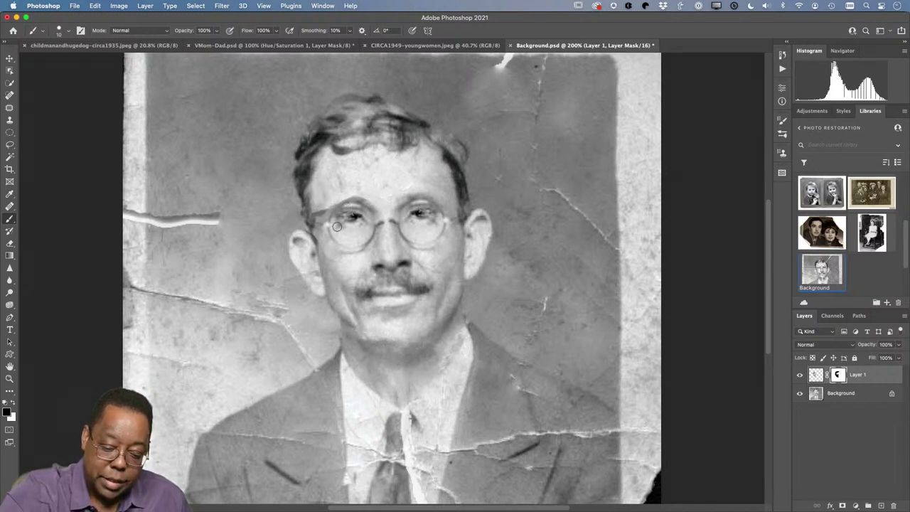
key(x)
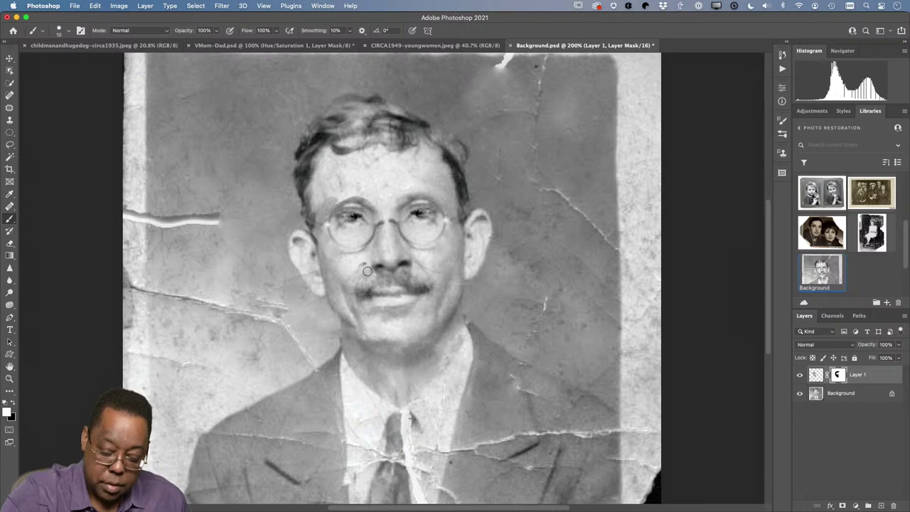
key(x)
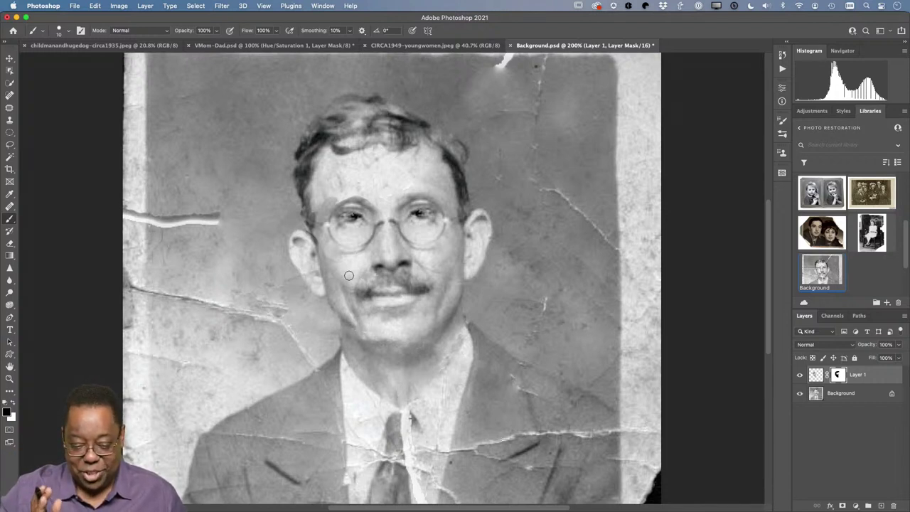
key(3)
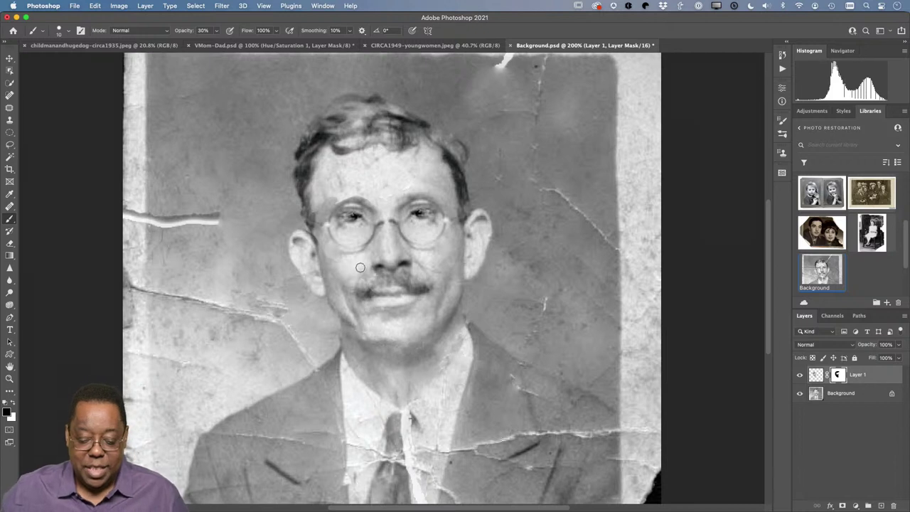
Step: On the Background layer, lasso the less damaged half of the collar, shirt and tie and copy it to a new layer
scroll(426, 433, down, 3)
scroll(426, 433, down, 1)
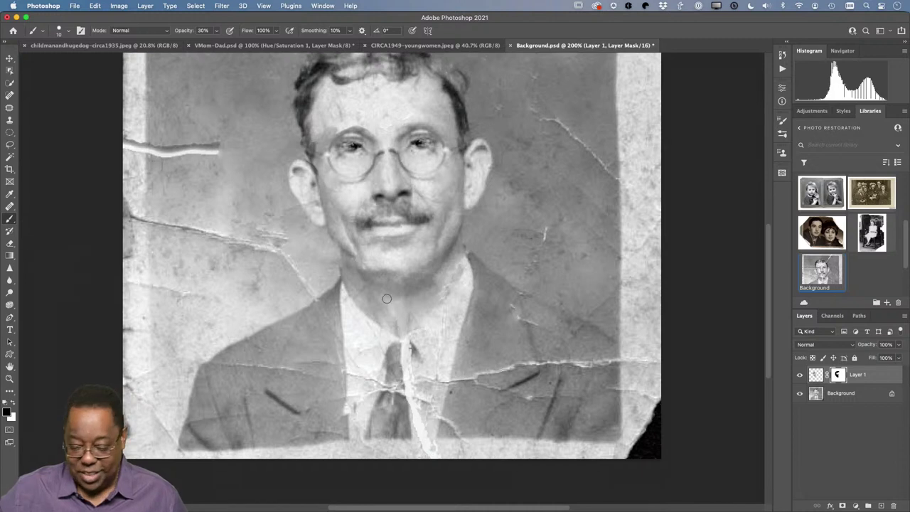
click(818, 397)
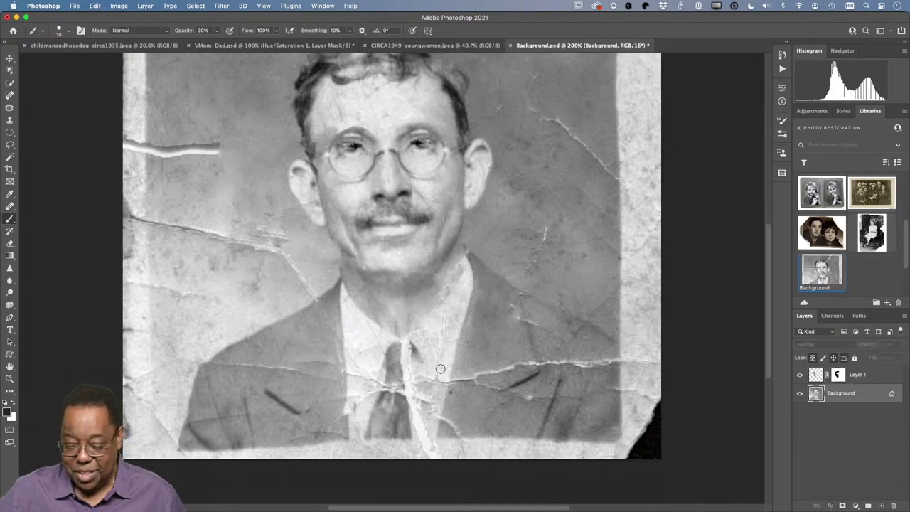
click(10, 144)
mouse_move(360, 300)
mouse_down()
mouse_move(342, 279)
mouse_move(325, 289)
mouse_move(329, 401)
mouse_move(343, 450)
mouse_move(375, 446)
mouse_move(391, 426)
mouse_move(397, 371)
mouse_move(389, 318)
mouse_move(338, 279)
mouse_up()
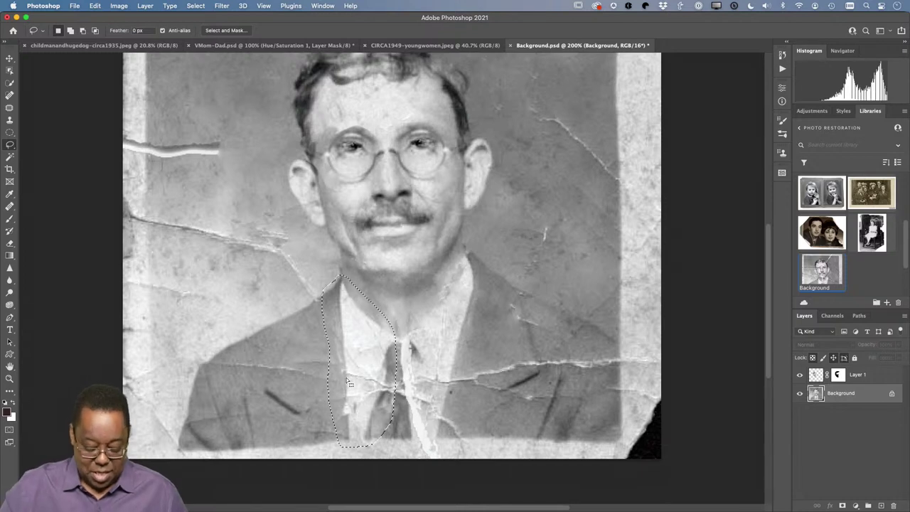
key(ctrl+j)
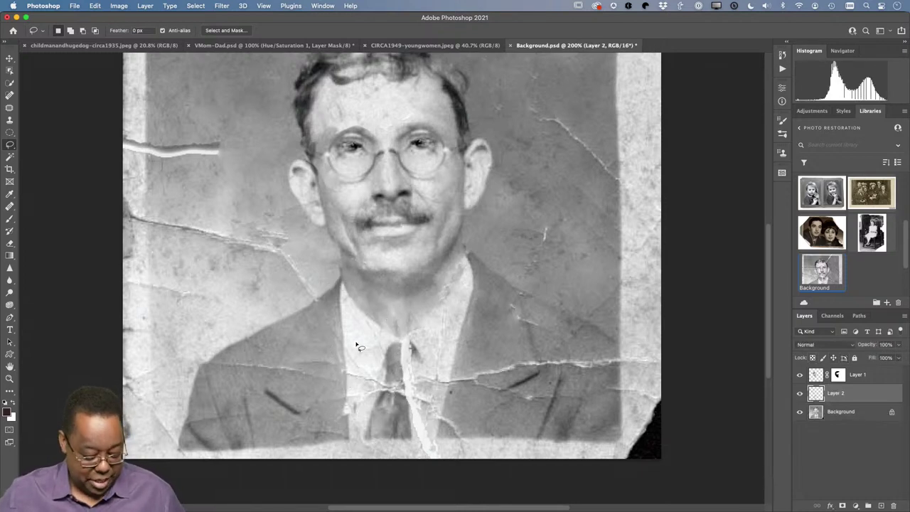
Step: Flip the copied collar and tie piece horizontally, move it over the torn half, and rotate it about 10° clockwise
key(ctrl+t)
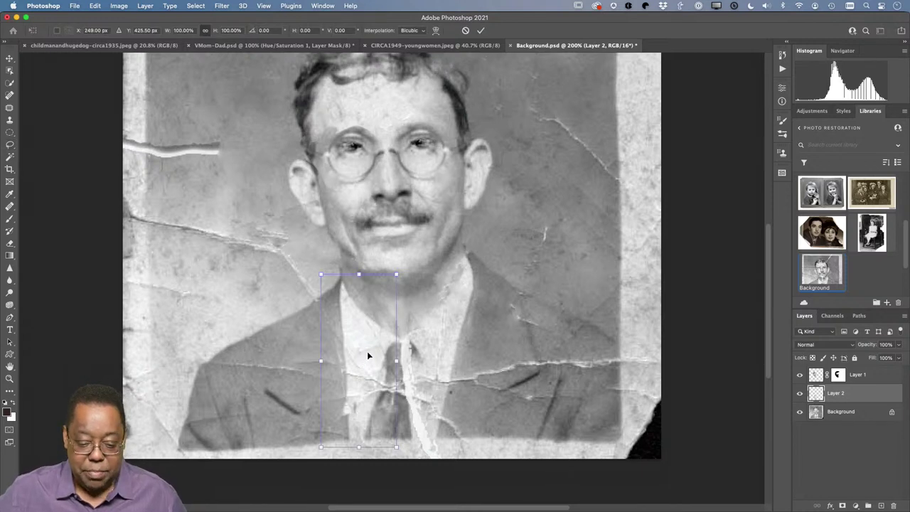
right_click(368, 354)
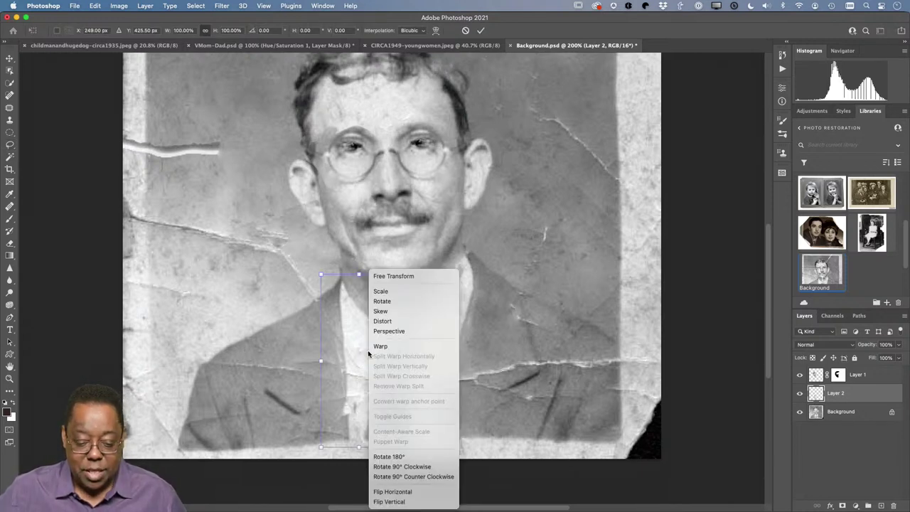
click(385, 495)
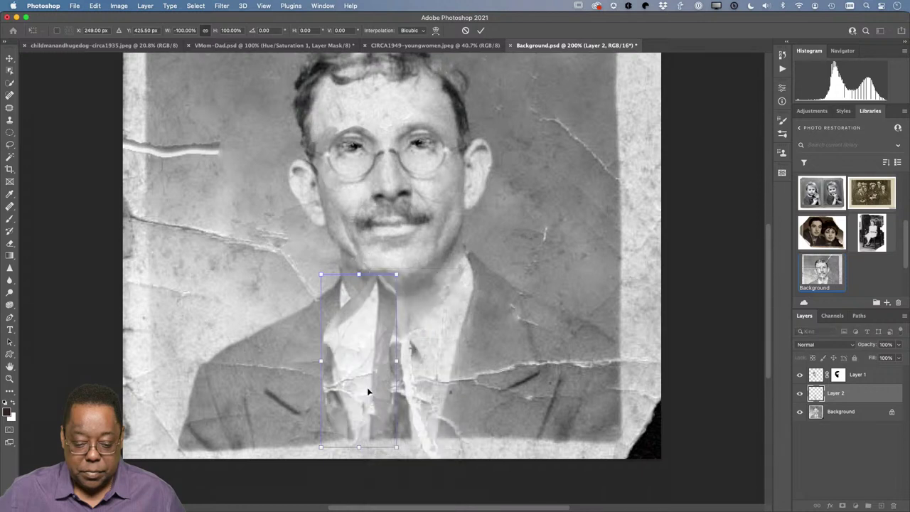
drag(353, 362, 433, 360)
drag(490, 267, 502, 283)
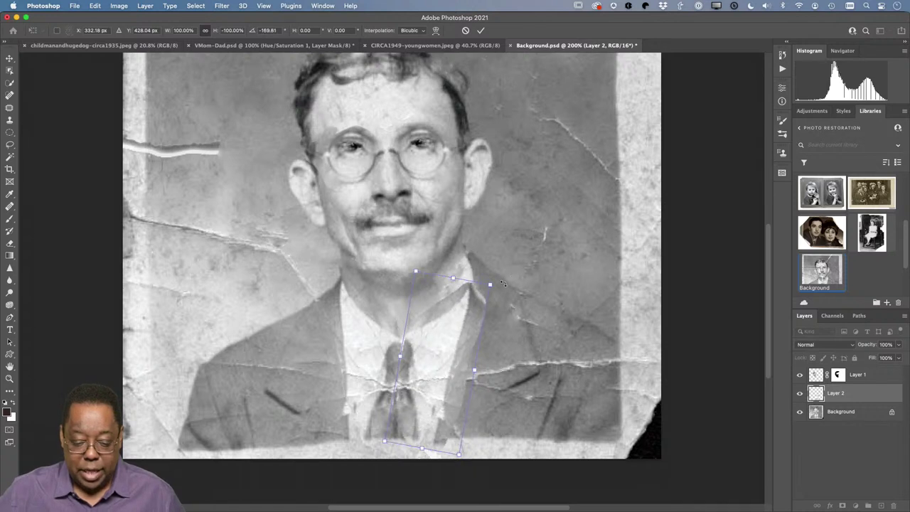
Step: Distort the upper corners of the flipped collar piece to fit the man's neckline and lapel, and apply the transform
right_click(450, 271)
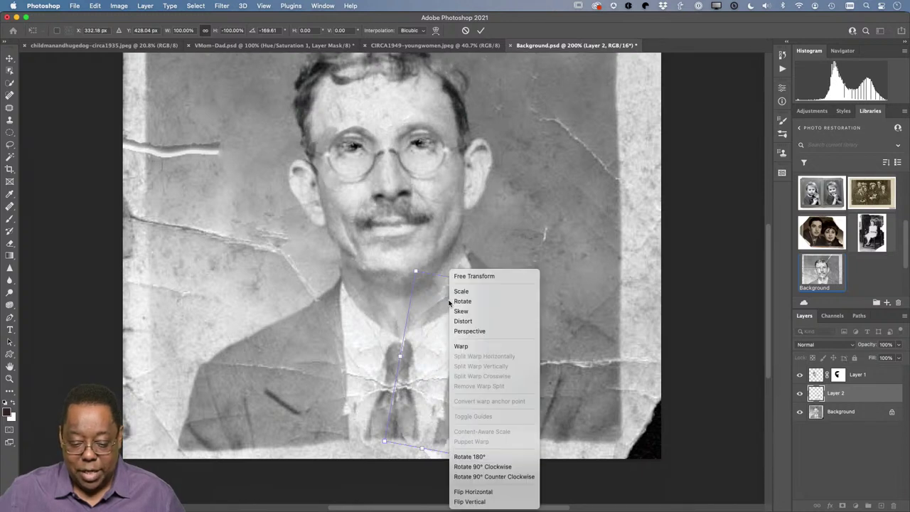
click(478, 321)
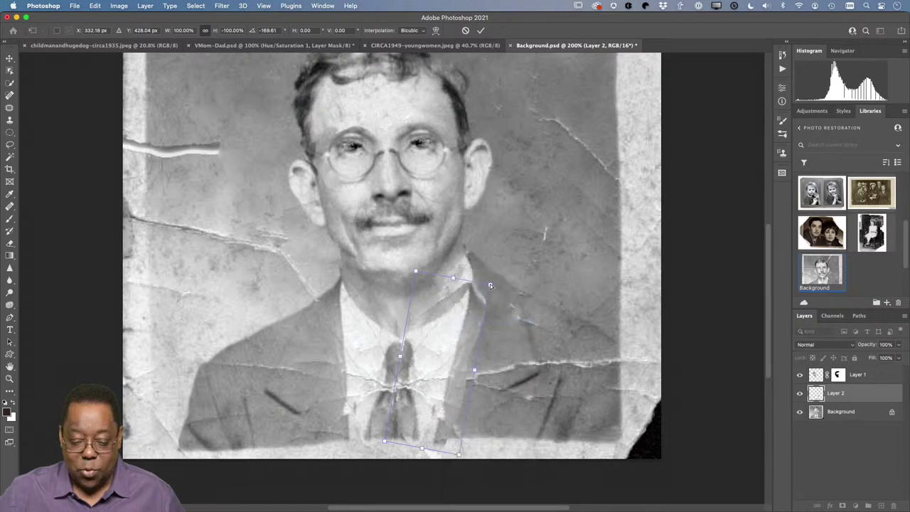
drag(490, 285, 489, 259)
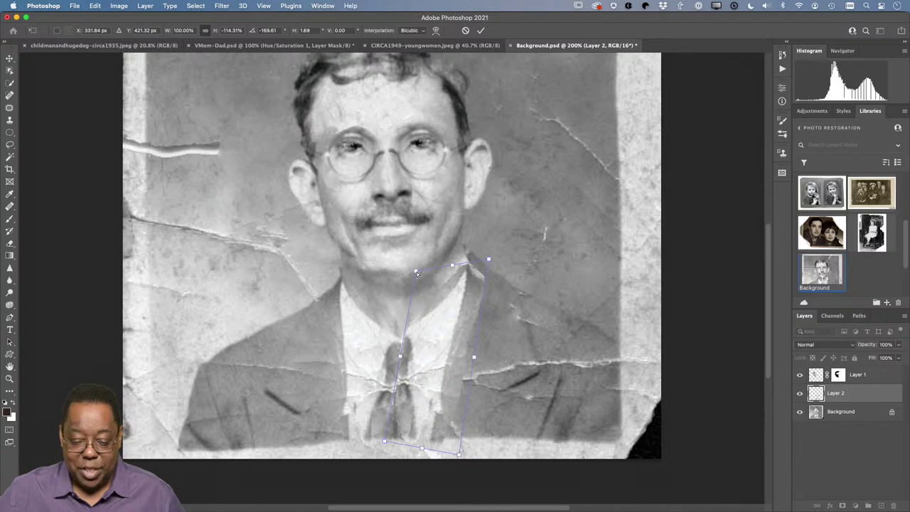
drag(417, 271, 450, 269)
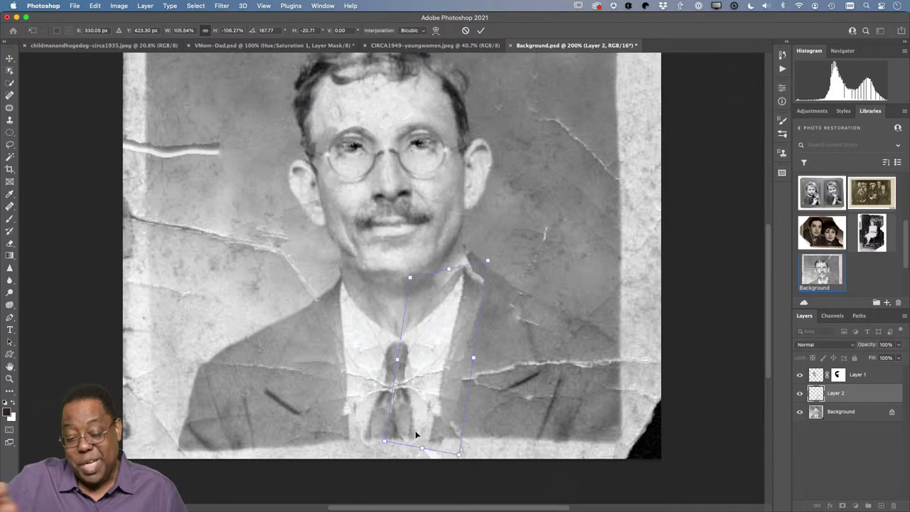
key(Return)
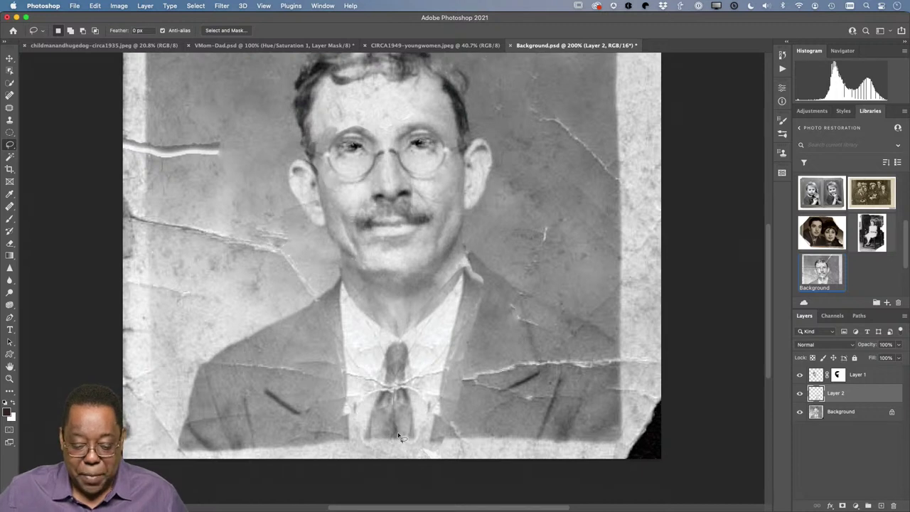
scroll(400, 404, up, 3)
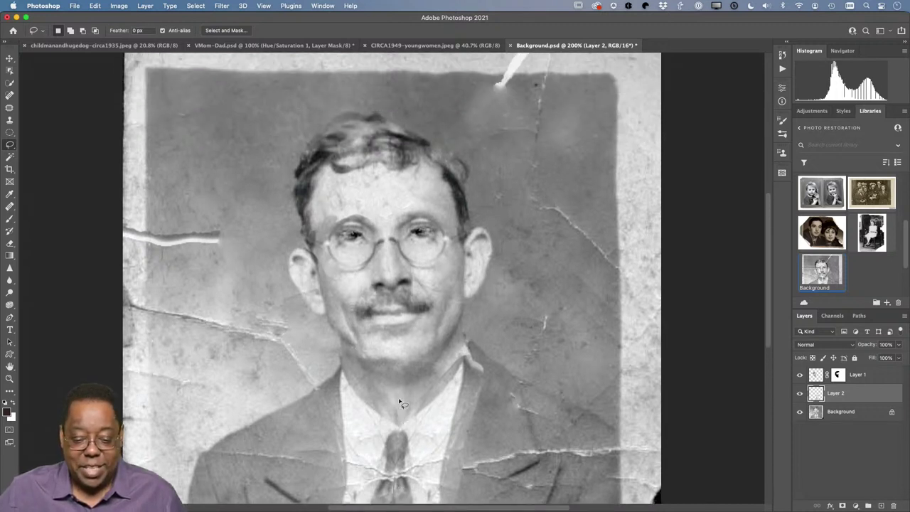
scroll(401, 403, down, 1)
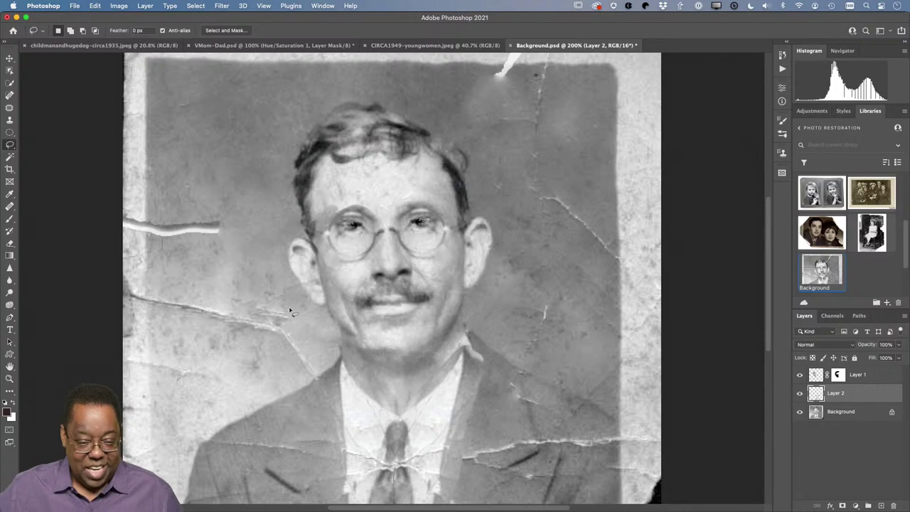
Step: Switch to the CIRCA1949-youngwomen.jpeg document and crop away the cream border around the group photo
click(404, 47)
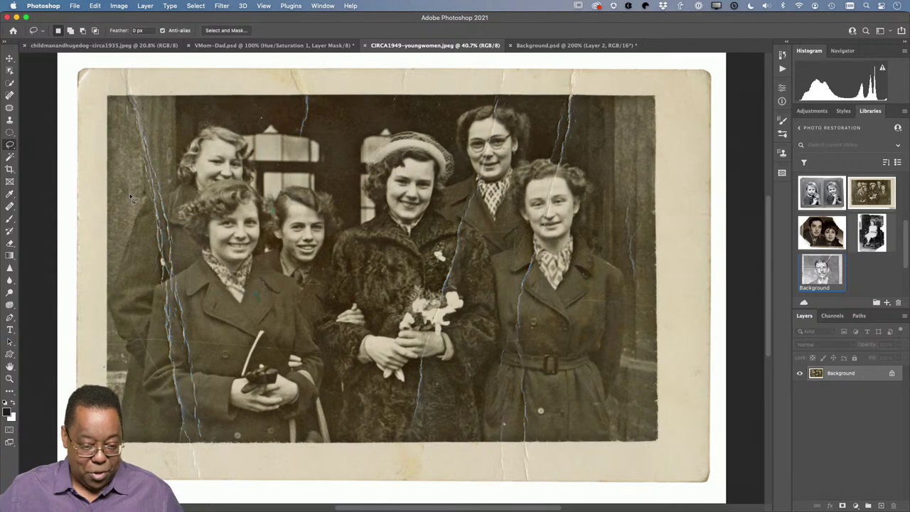
key(c)
click(130, 138)
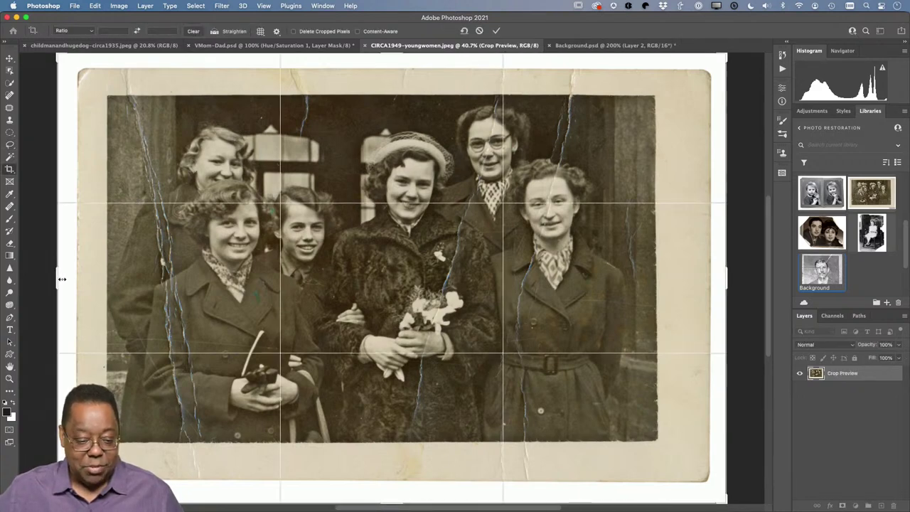
drag(62, 279, 113, 278)
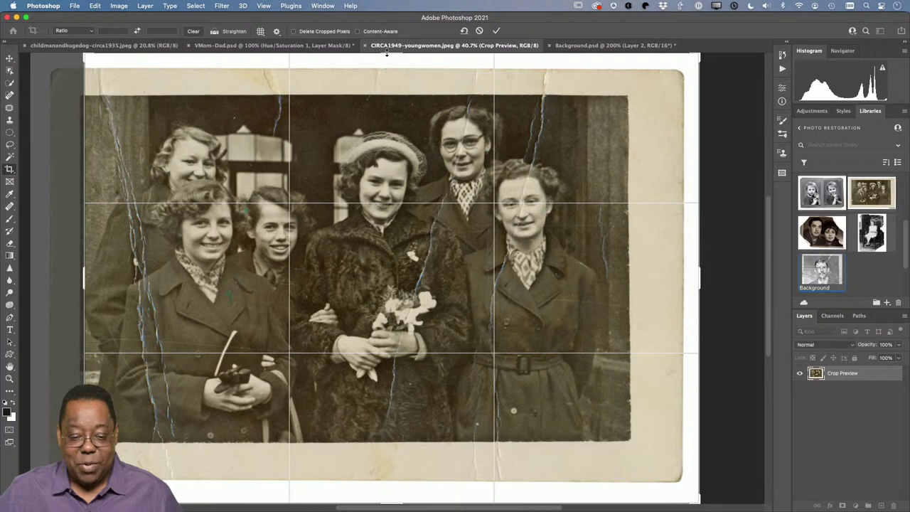
drag(385, 52, 390, 74)
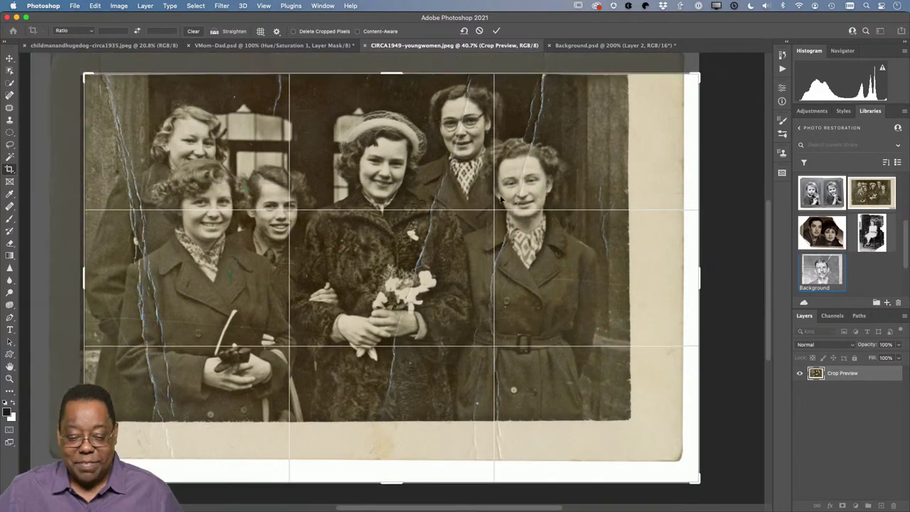
drag(696, 480, 664, 449)
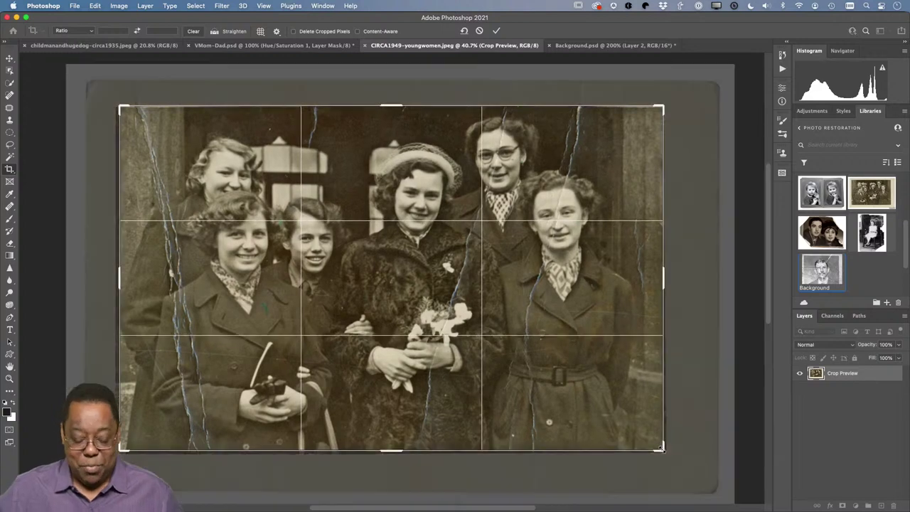
key(Return)
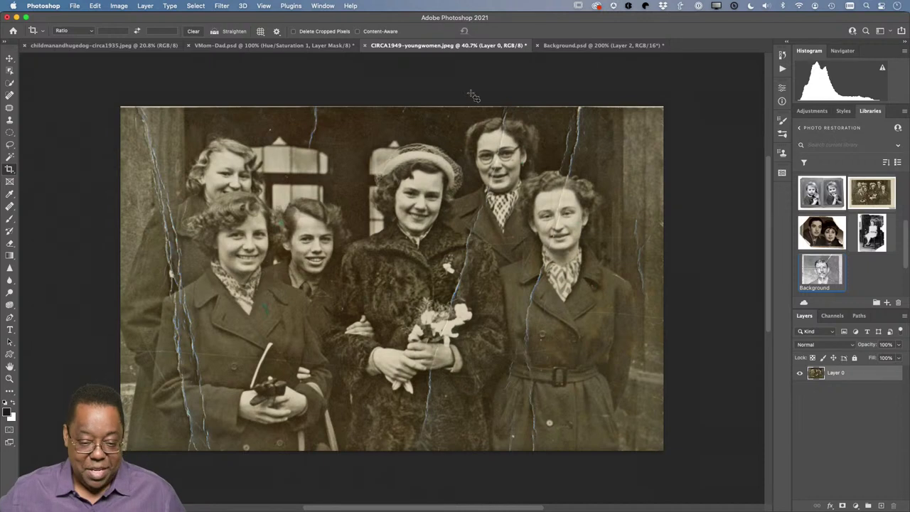
Step: Crop the group photo again slightly to trim the leftover border strip along its upper edge
click(427, 182)
drag(391, 107, 392, 108)
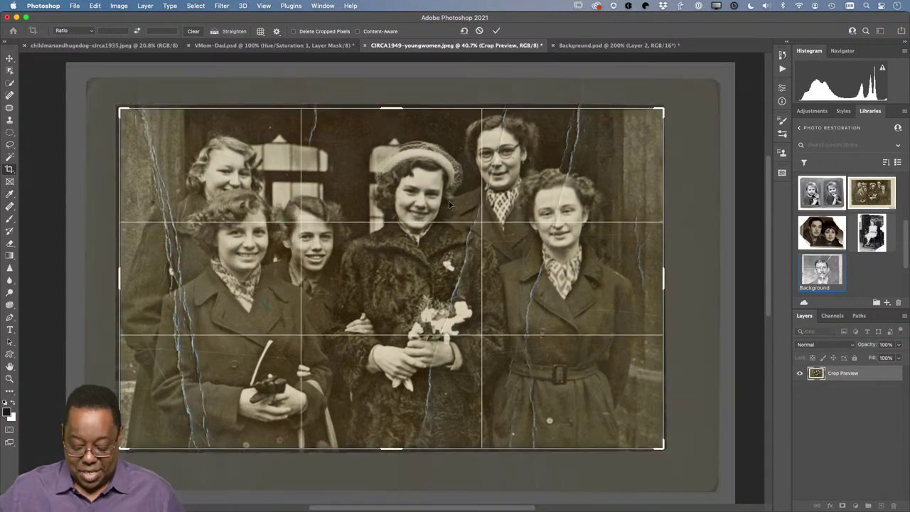
key(Return)
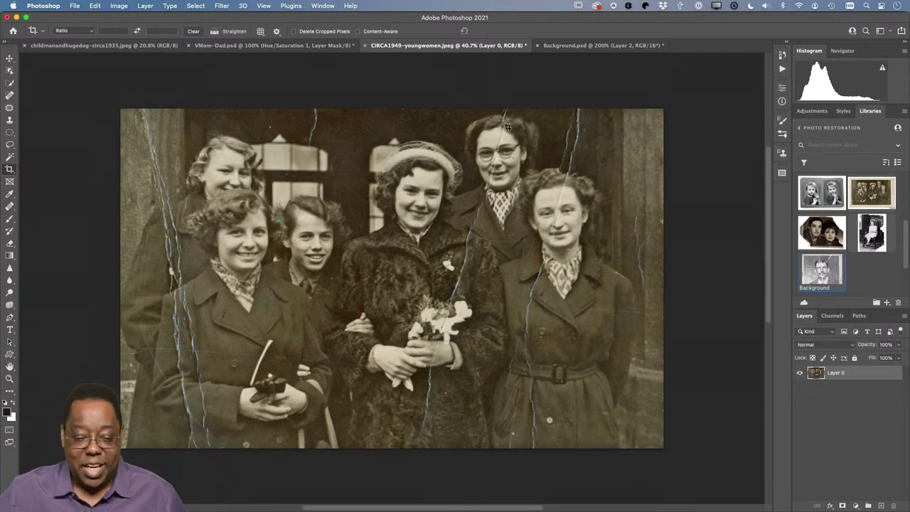
Step: Add a Black & White adjustment layer to the group photo and set Reds to 137
click(856, 505)
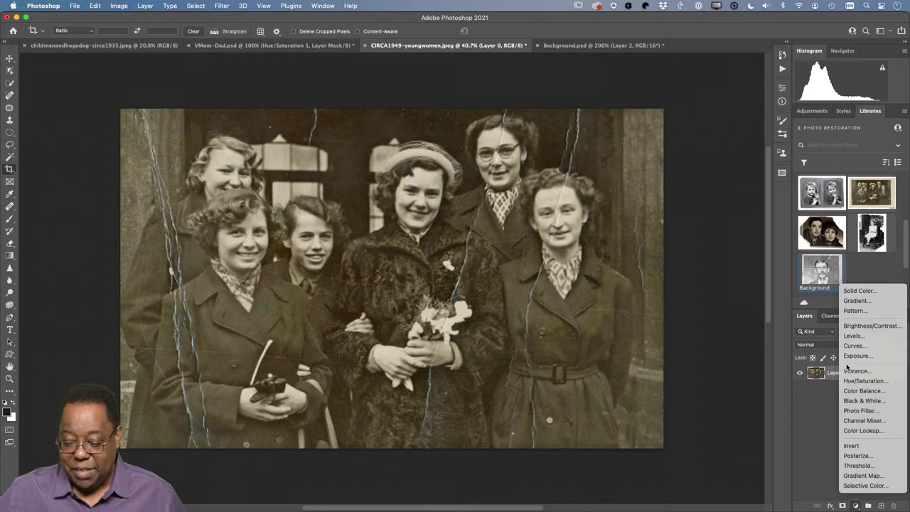
click(864, 401)
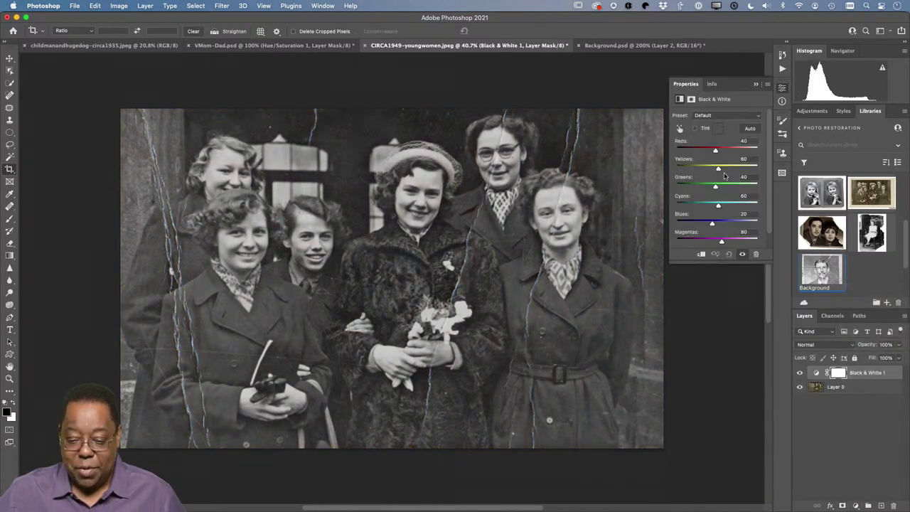
drag(716, 151, 733, 155)
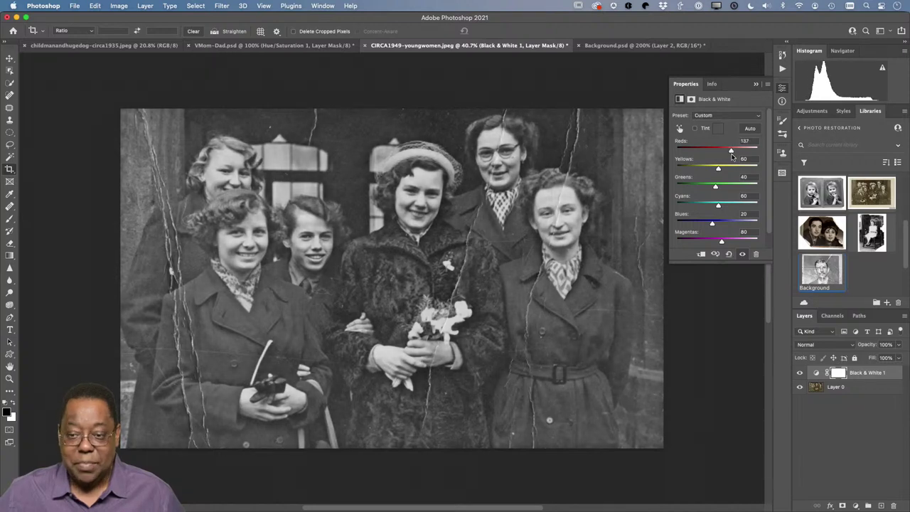